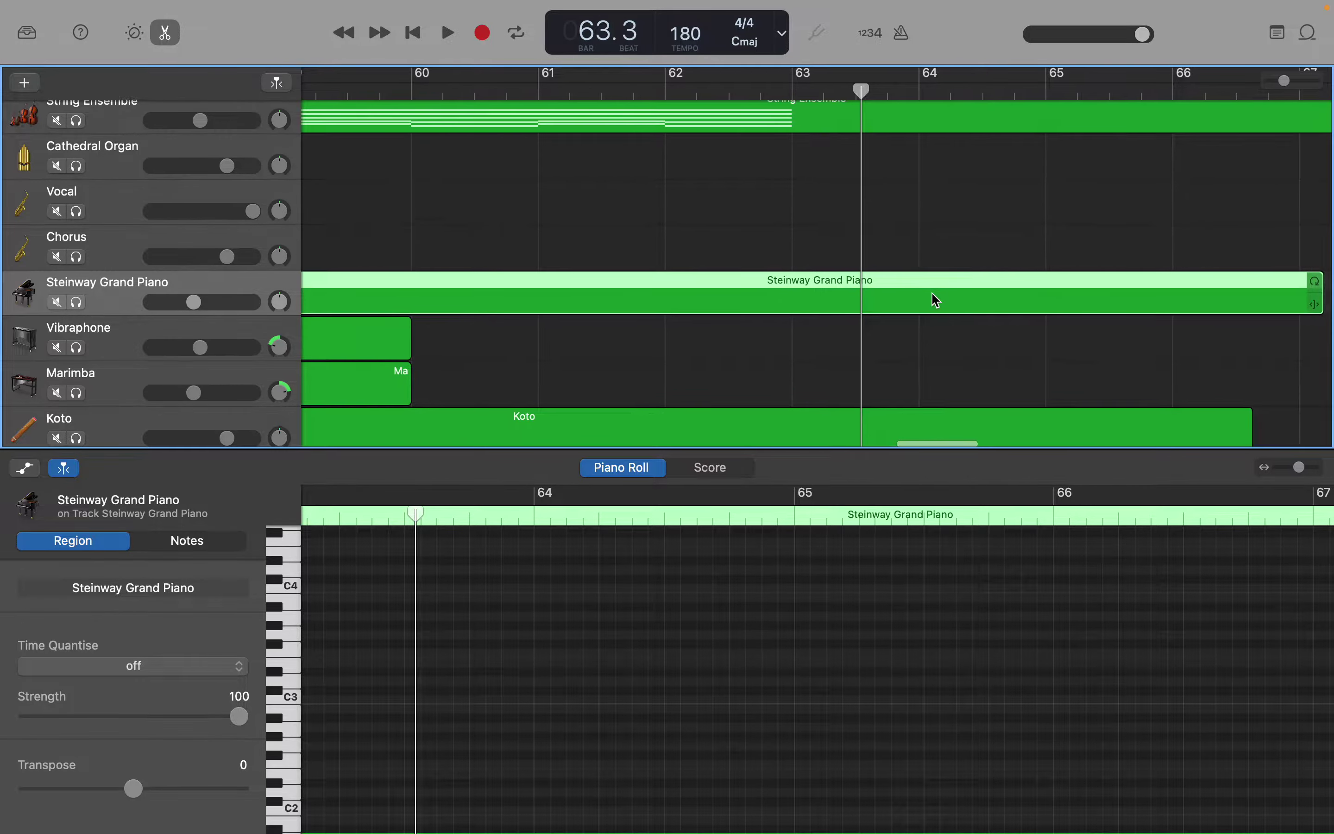
Step: Examine the existing parts across the instrument tracks between about bars 47 and 67
scroll(936, 301, "up", 1)
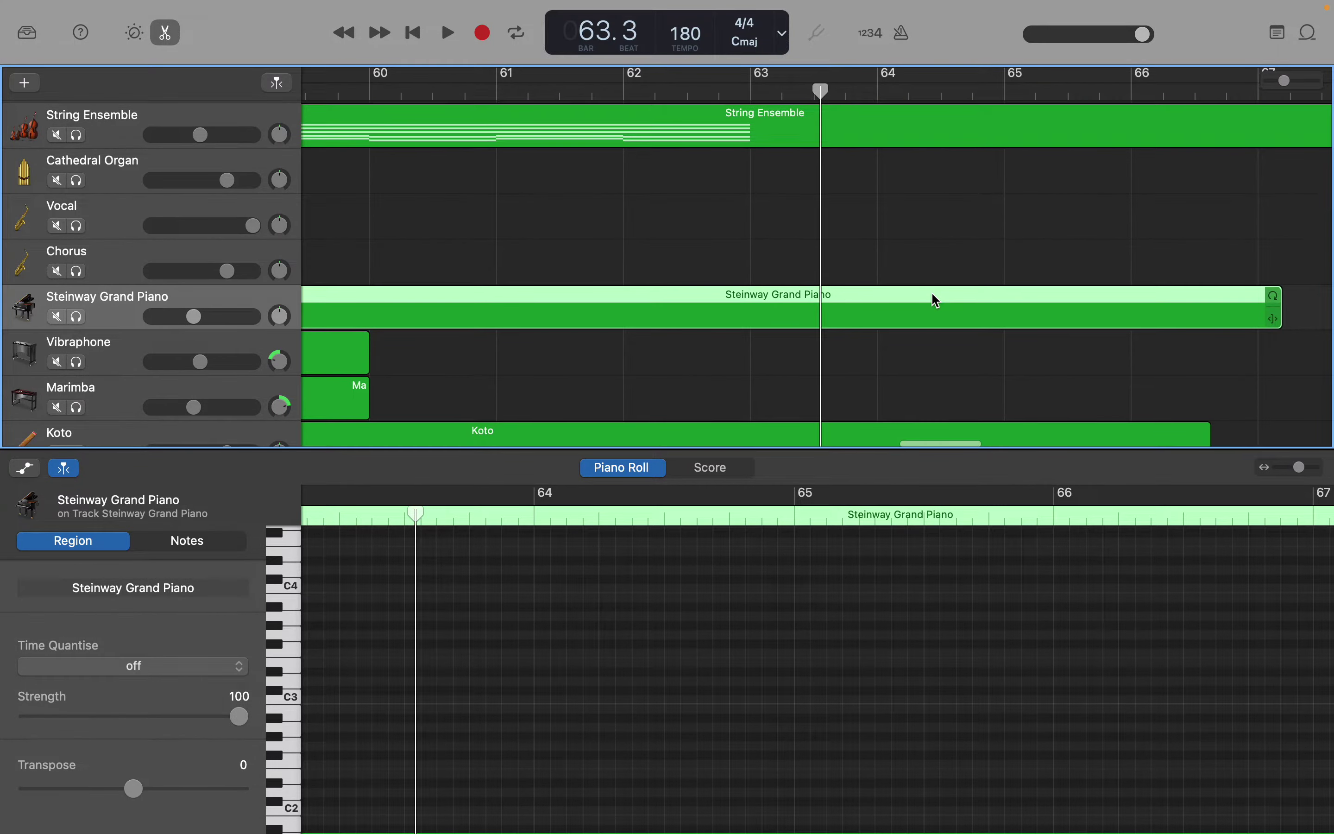
scroll(935, 301, "down", 5)
scroll(936, 300, "right", 1)
scroll(936, 300, "down", 2)
scroll(936, 300, "left", 8)
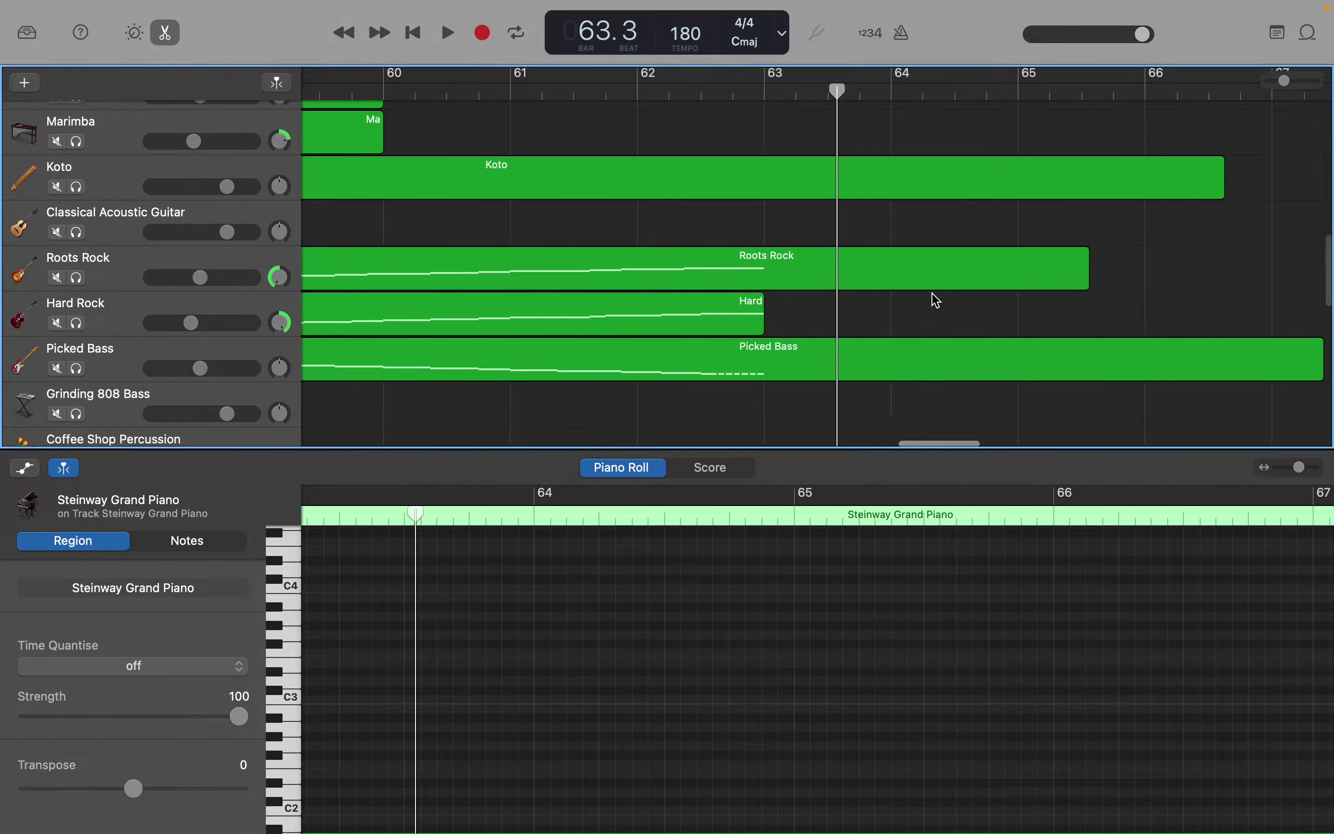
scroll(936, 300, "left", 6)
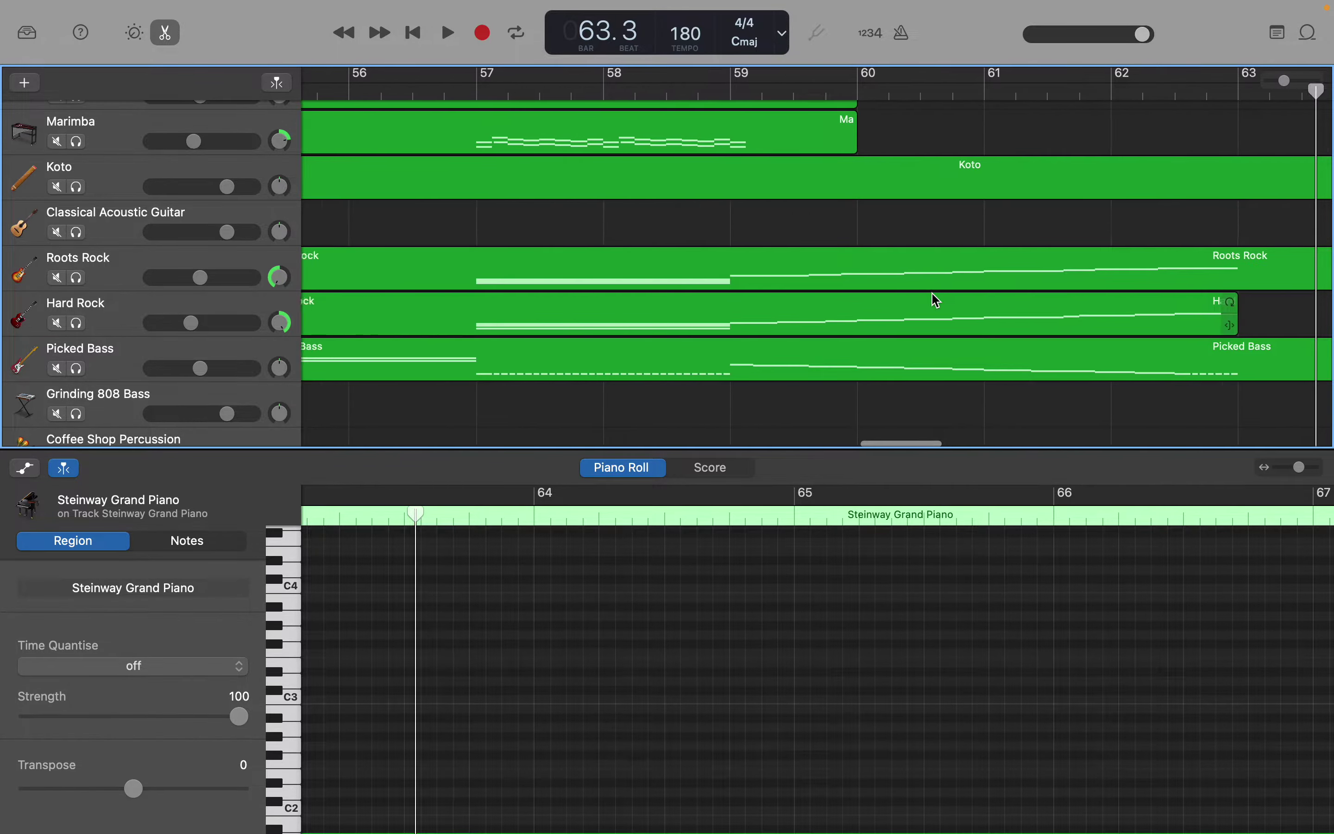
scroll(936, 301, "up", 4)
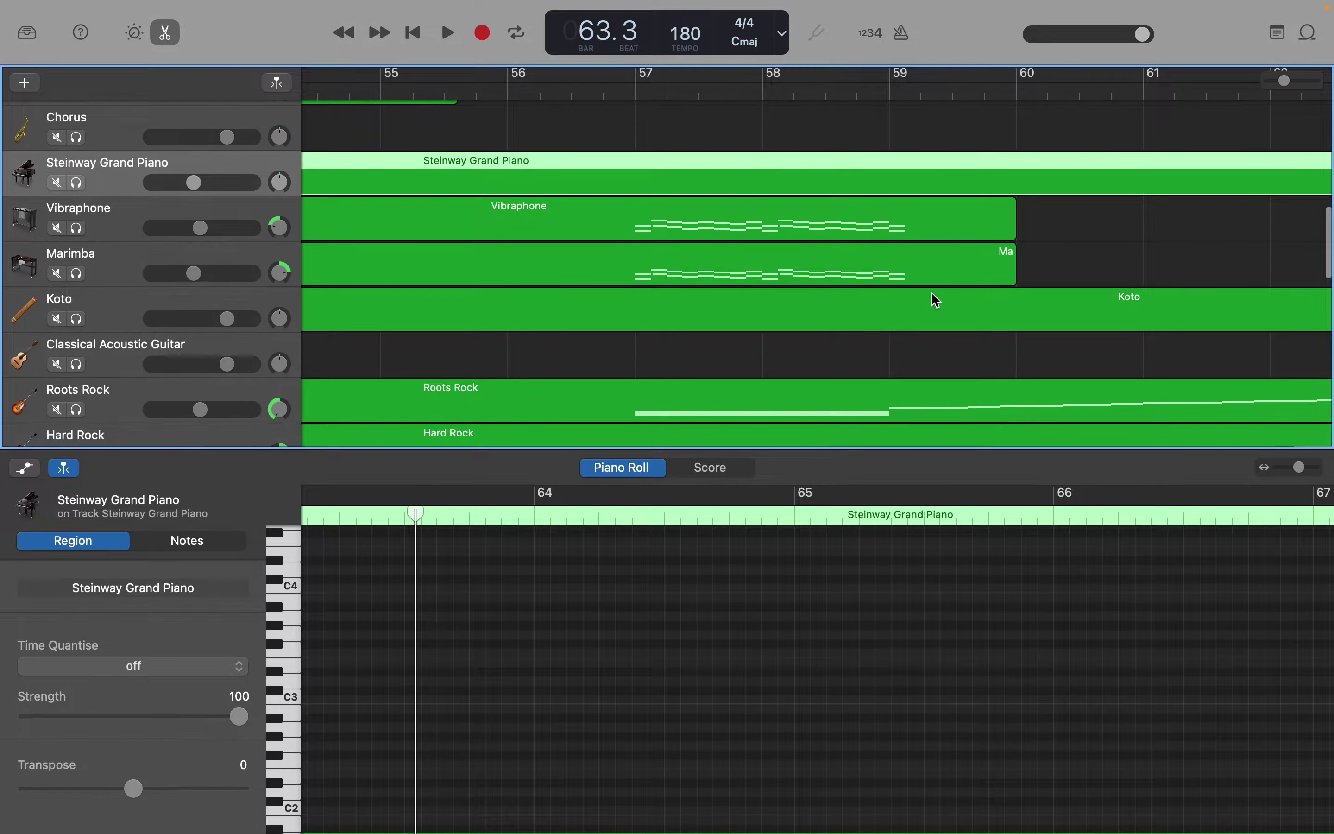
scroll(935, 300, "up", 2)
scroll(935, 301, "up", 1)
scroll(936, 301, "right", 3)
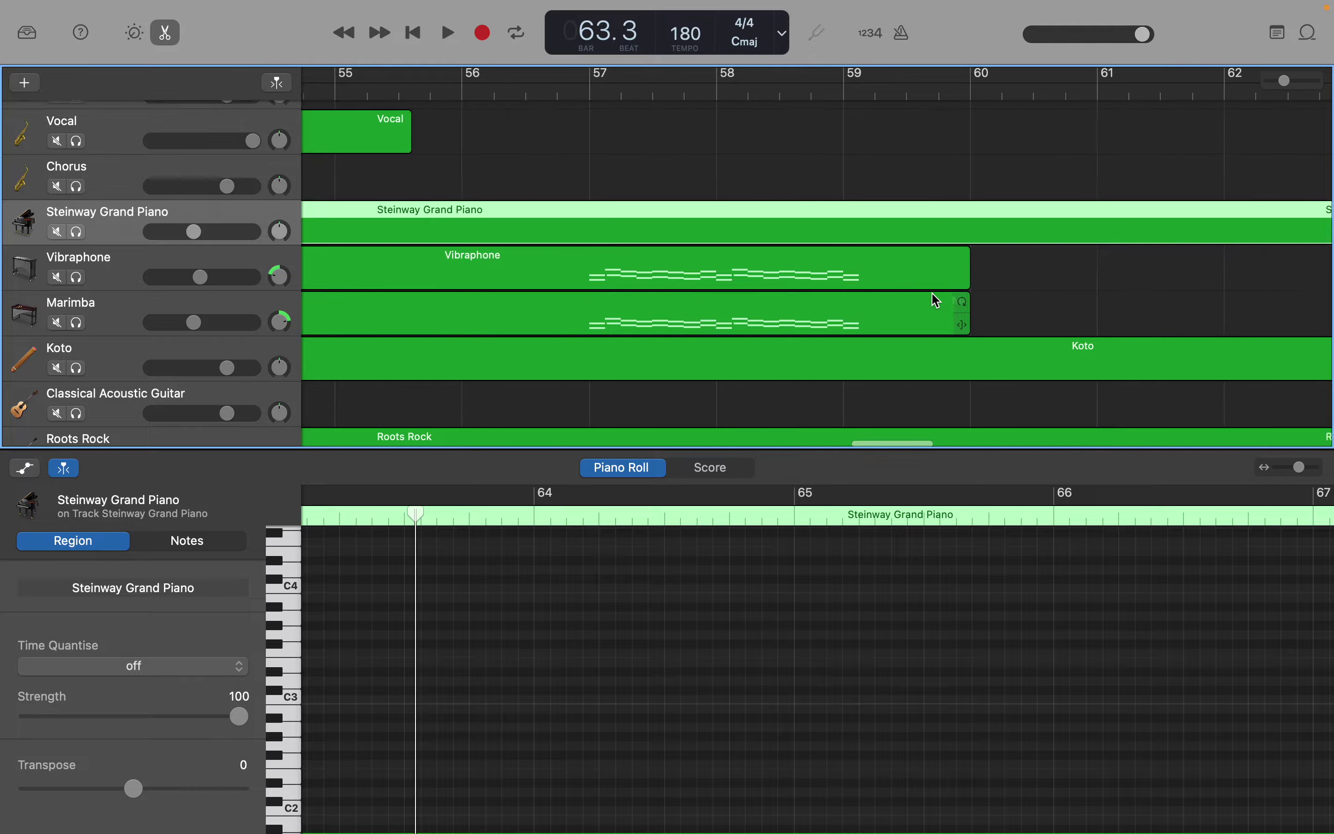
scroll(935, 301, "left", 8)
scroll(936, 300, "left", 10)
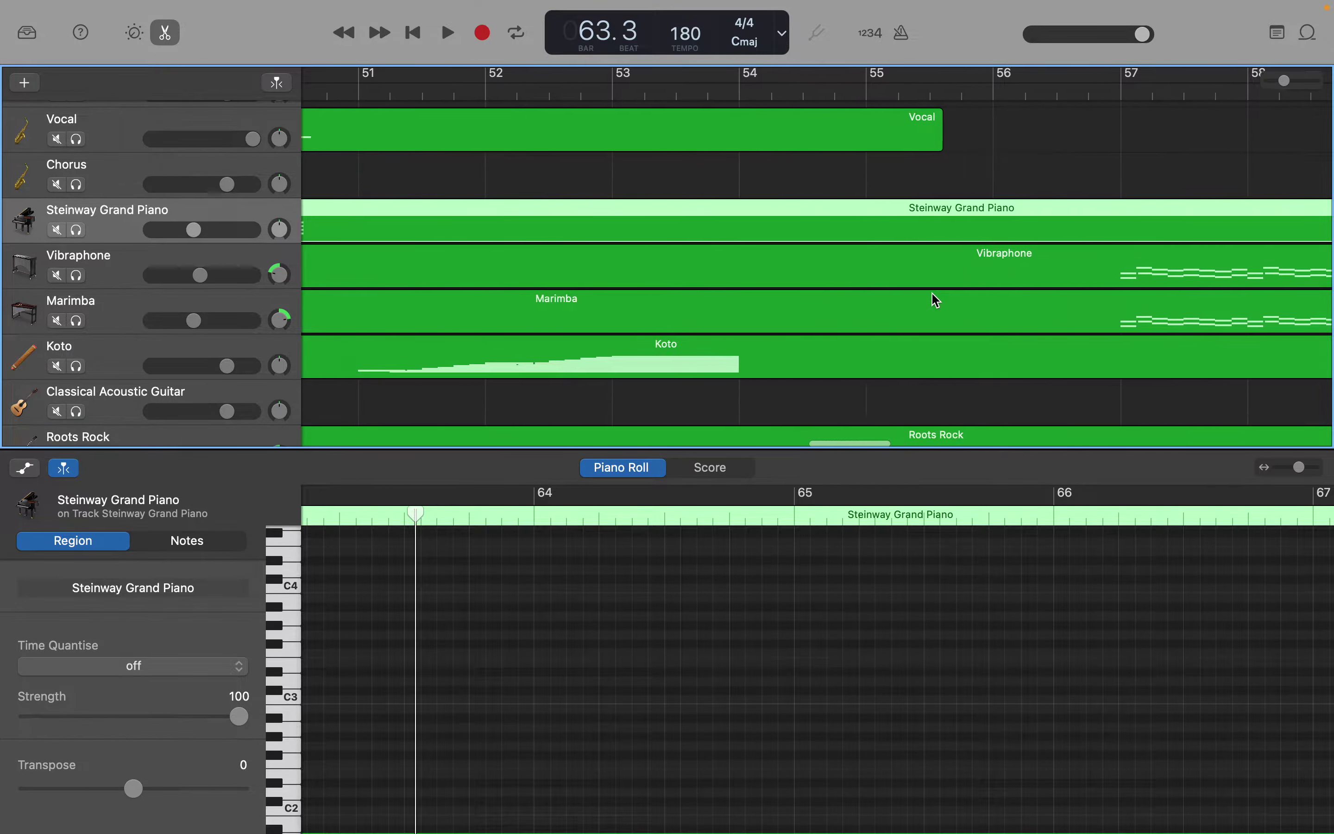
scroll(936, 301, "left", 2)
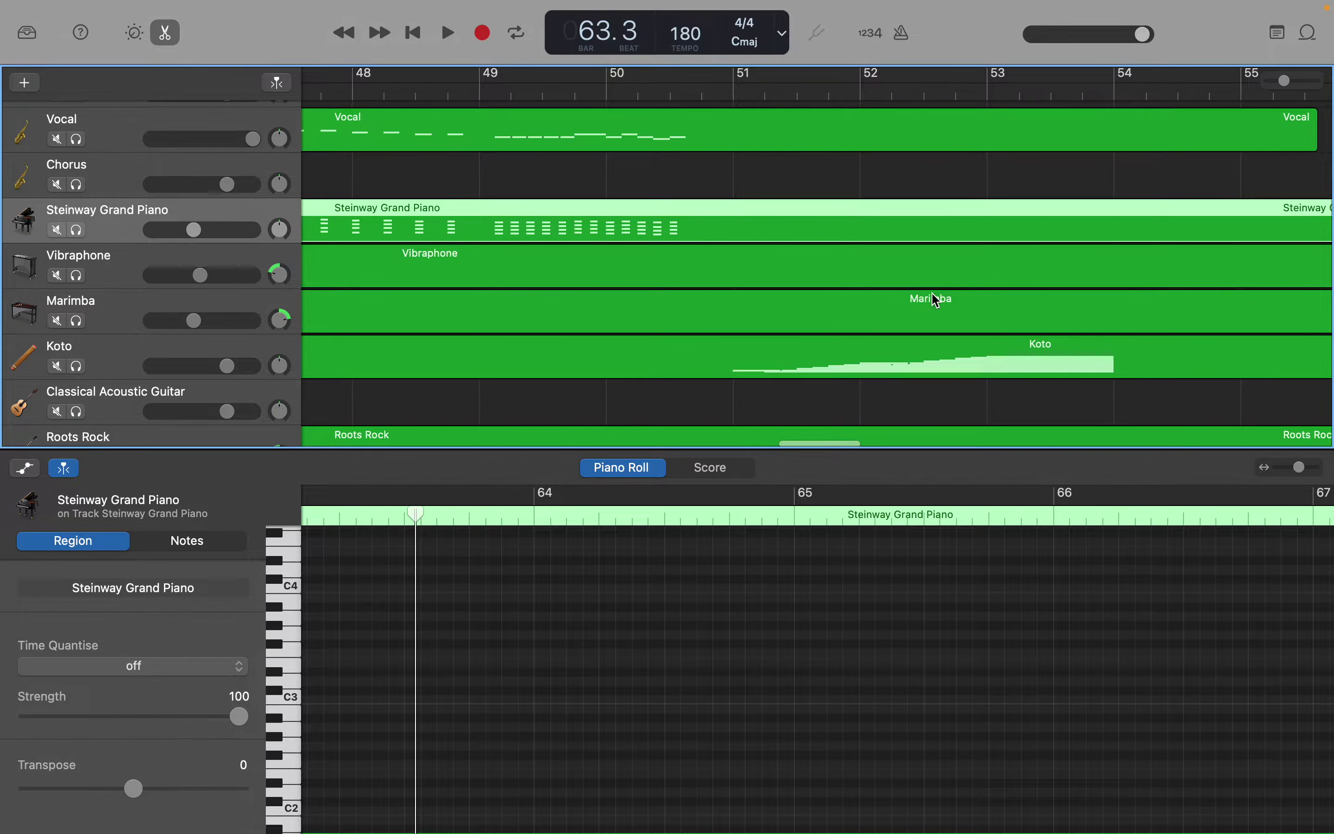
scroll(937, 301, "left", 1)
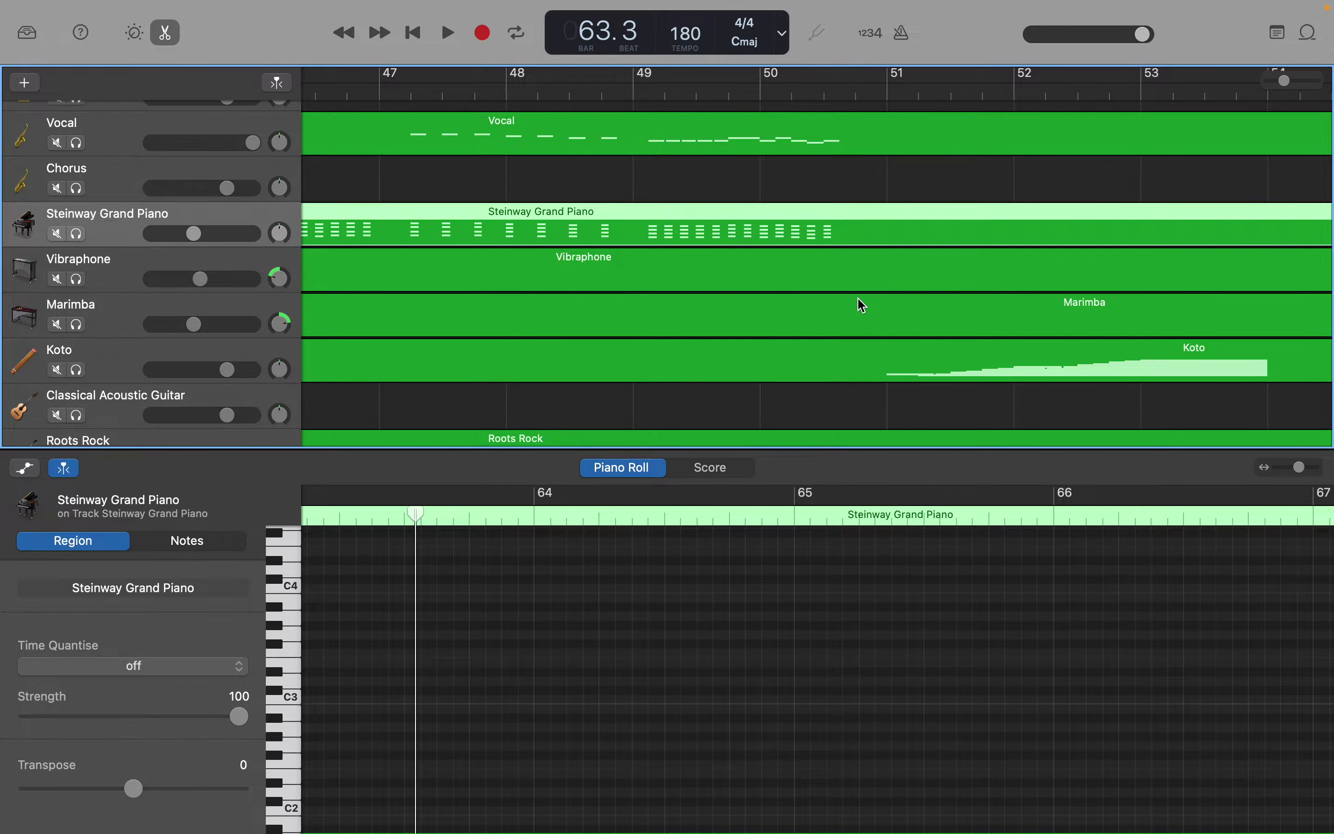
scroll(1079, 257, "right", 10)
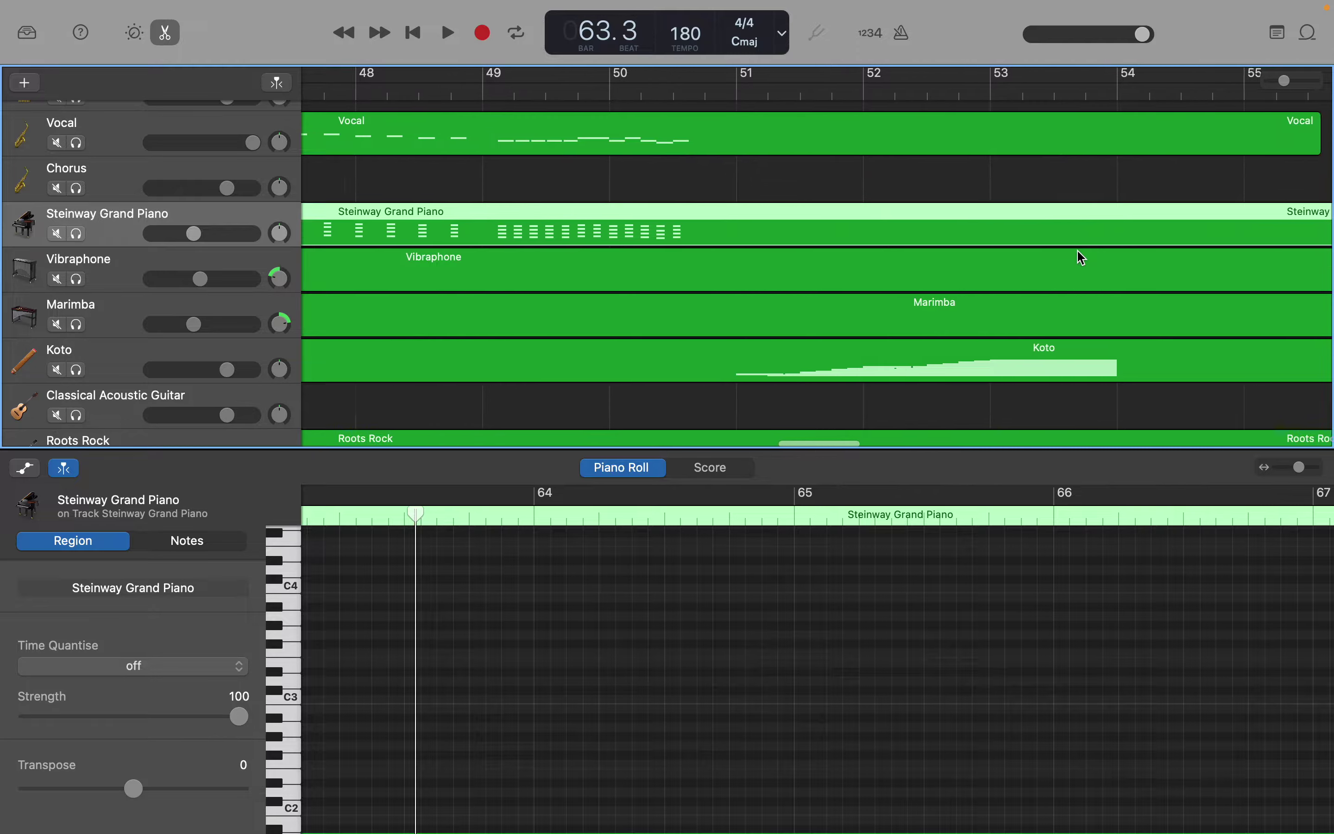
scroll(1080, 257, "right", 12)
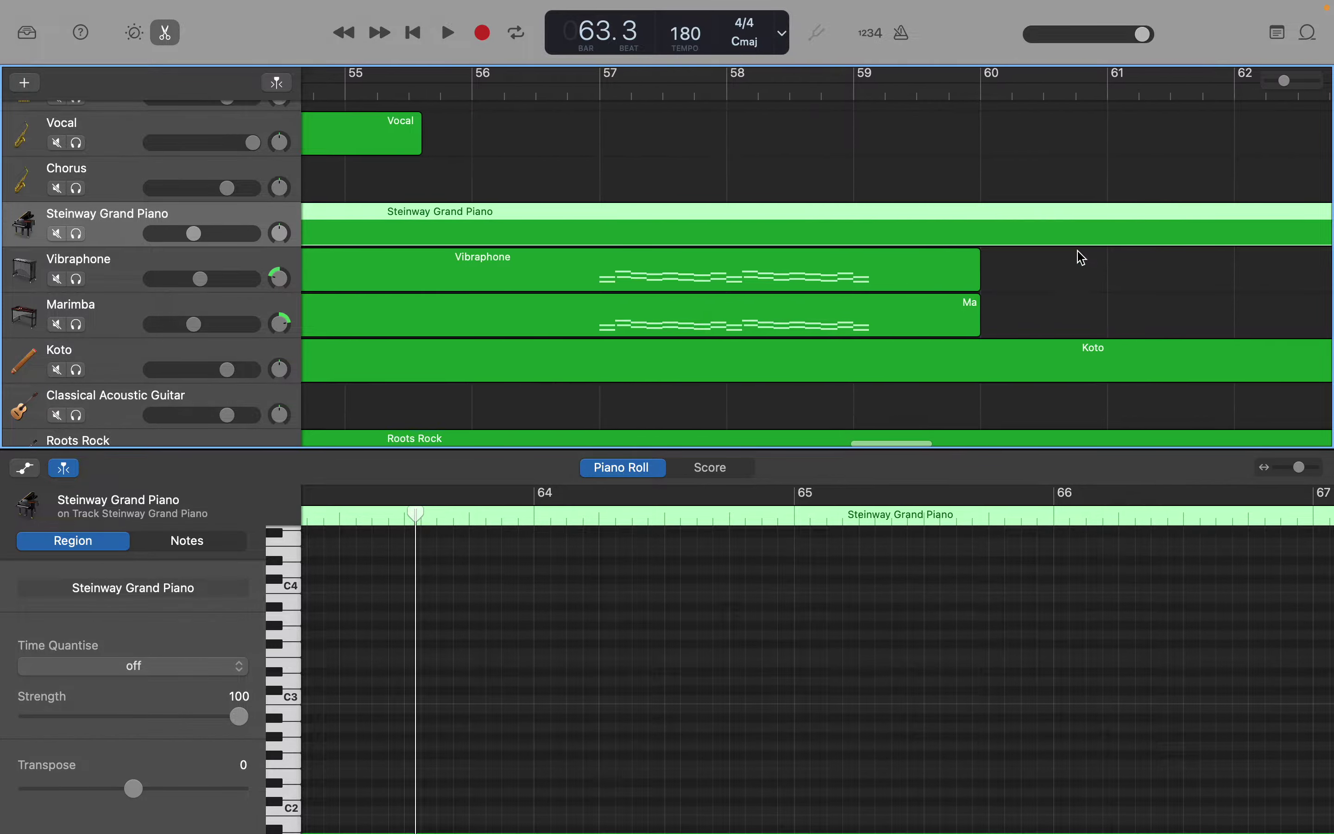
Step: Place the playhead at the start of bar 51 and audition the Steinway Grand Piano's keys down to E0
left_click_drag(1175, 109, 892, 183)
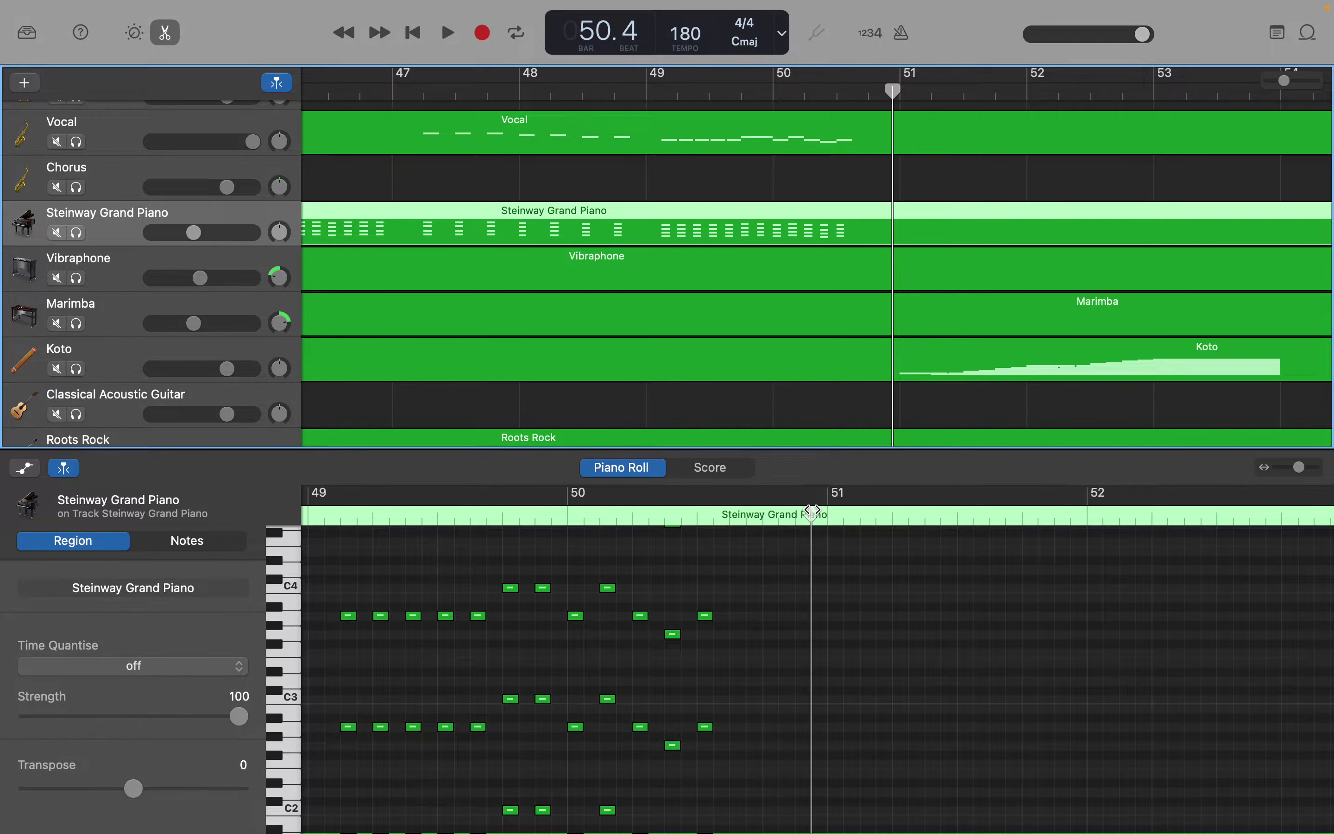
left_click_drag(812, 510, 827, 510)
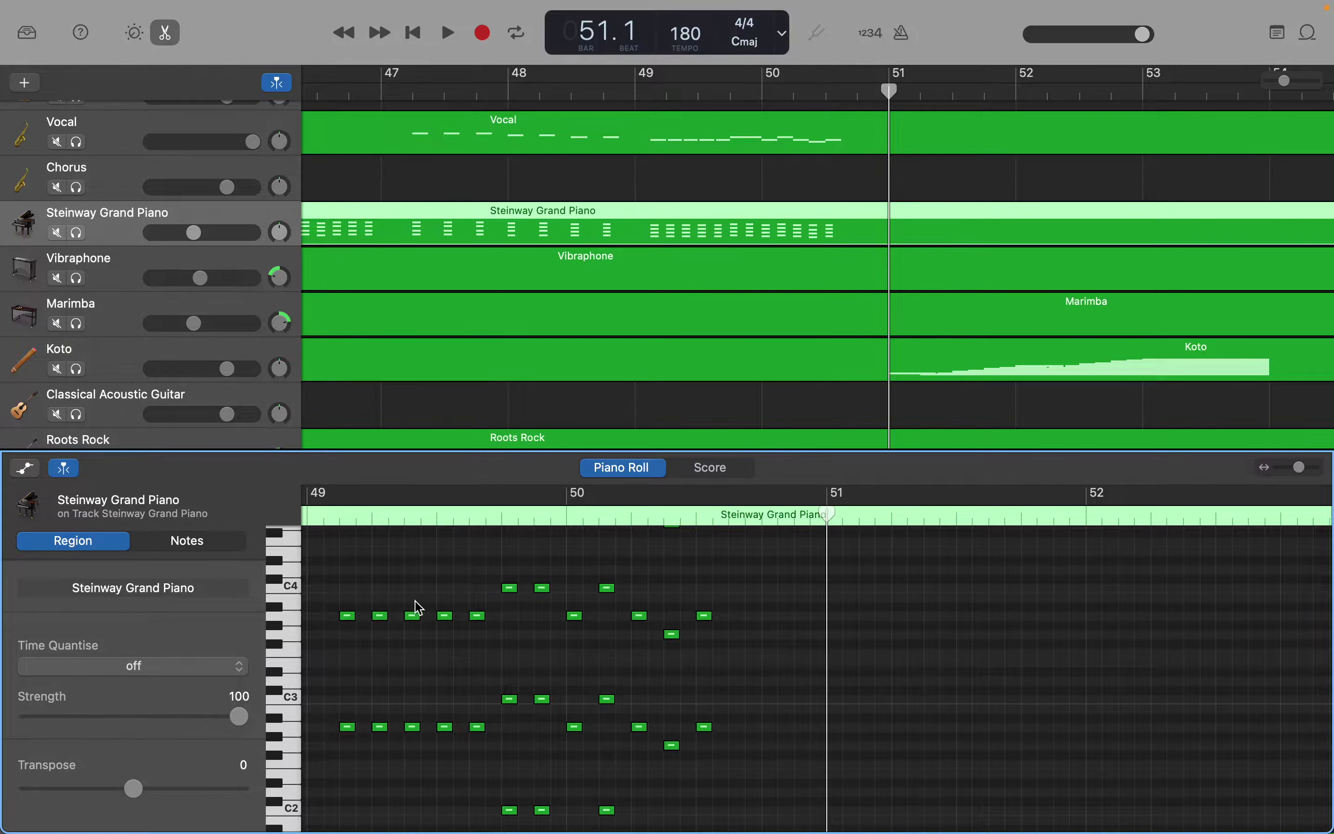
scroll(380, 607, "down", 3)
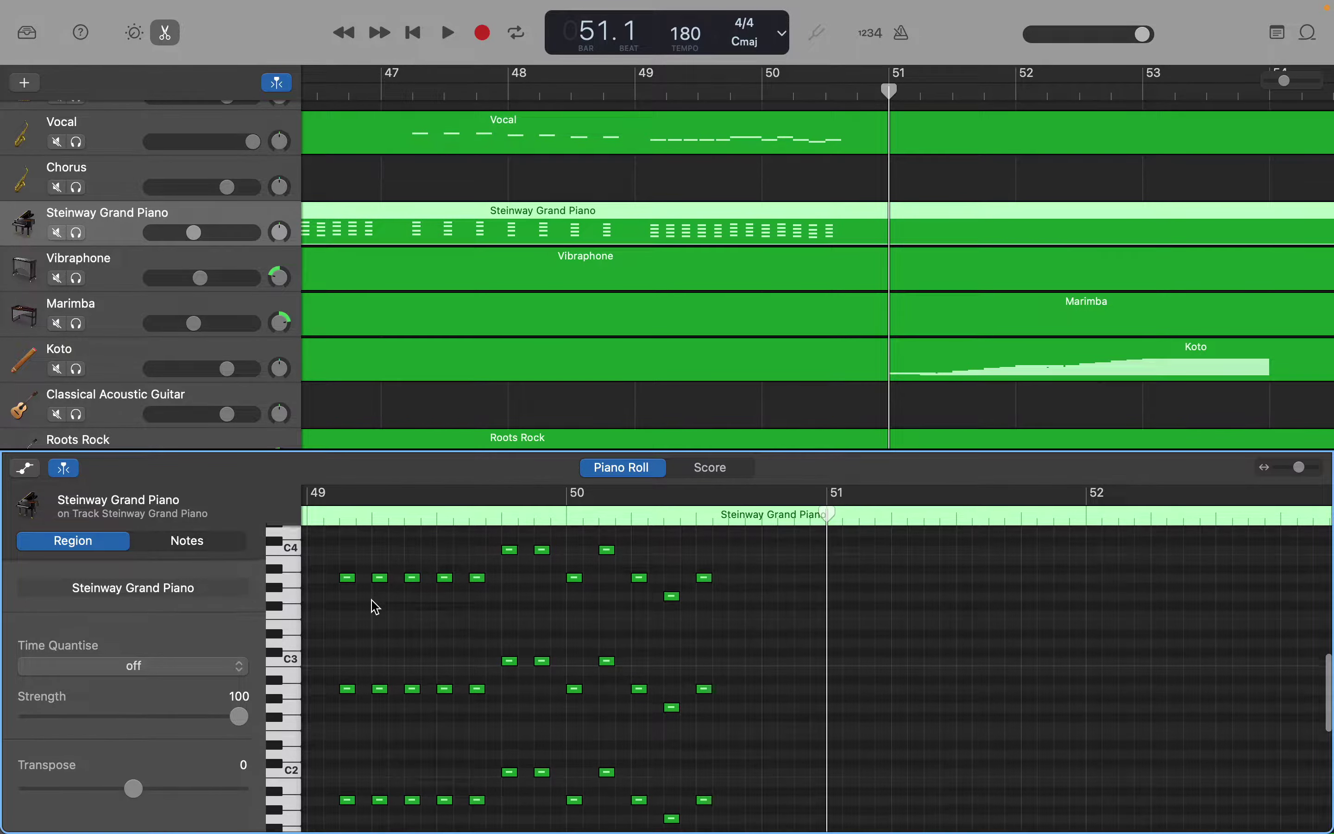
left_click(292, 561)
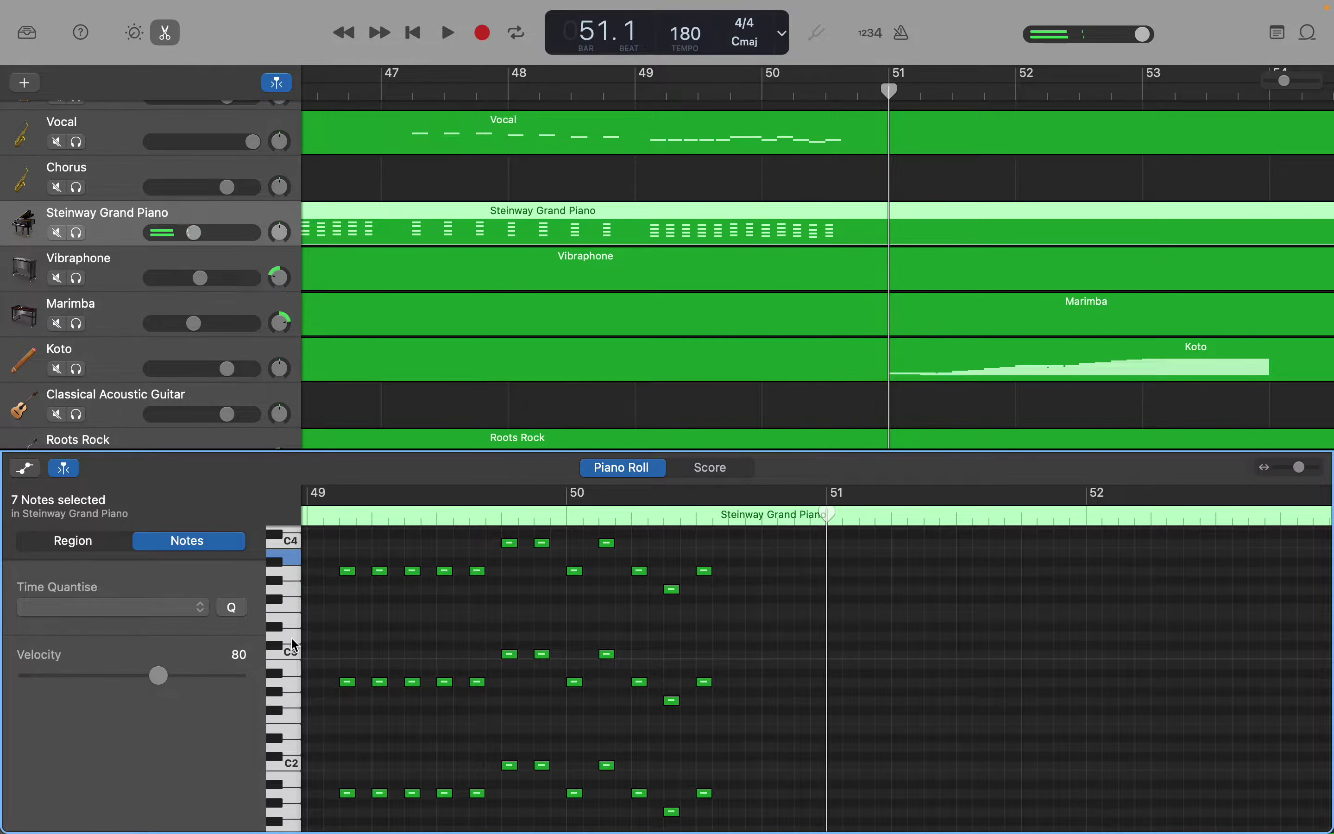
scroll(290, 710, "down", 5)
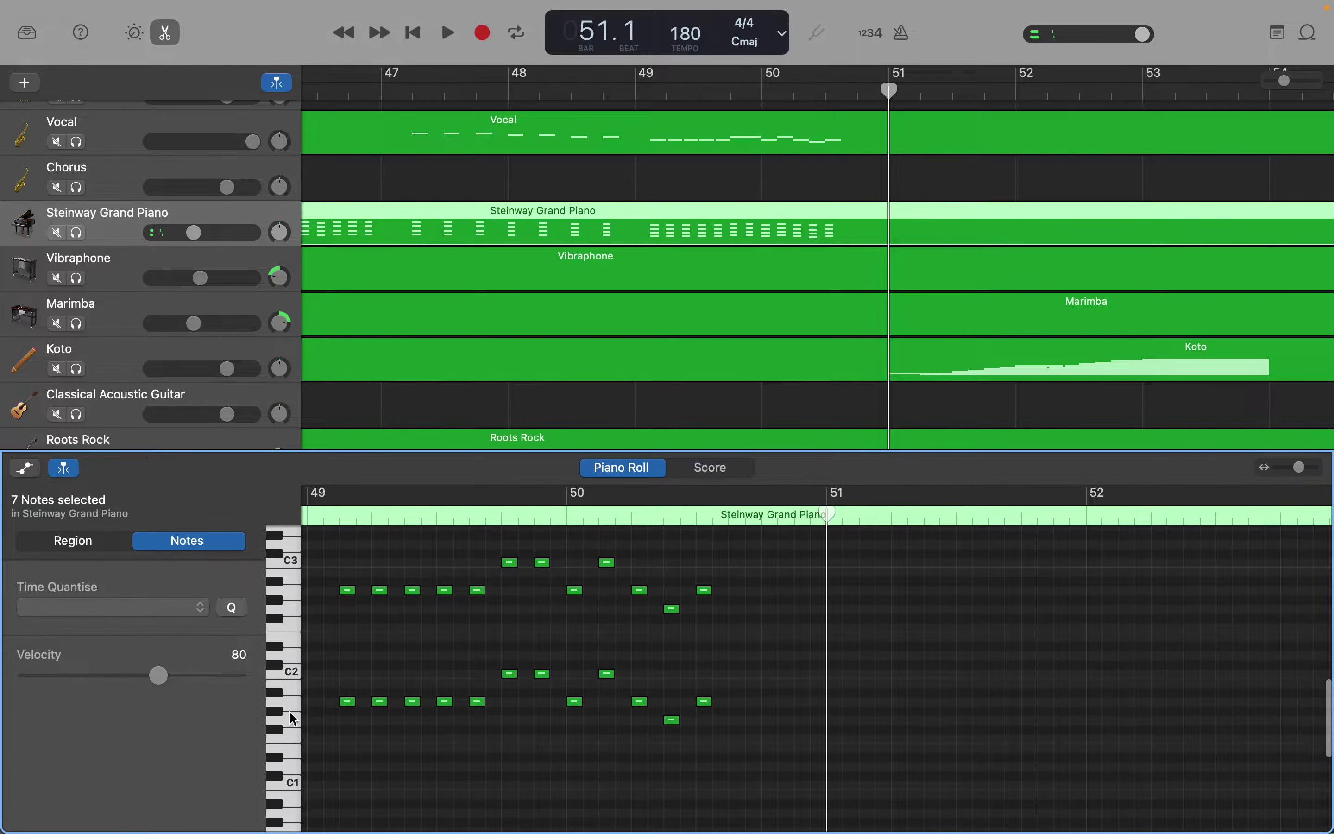
left_click(287, 783)
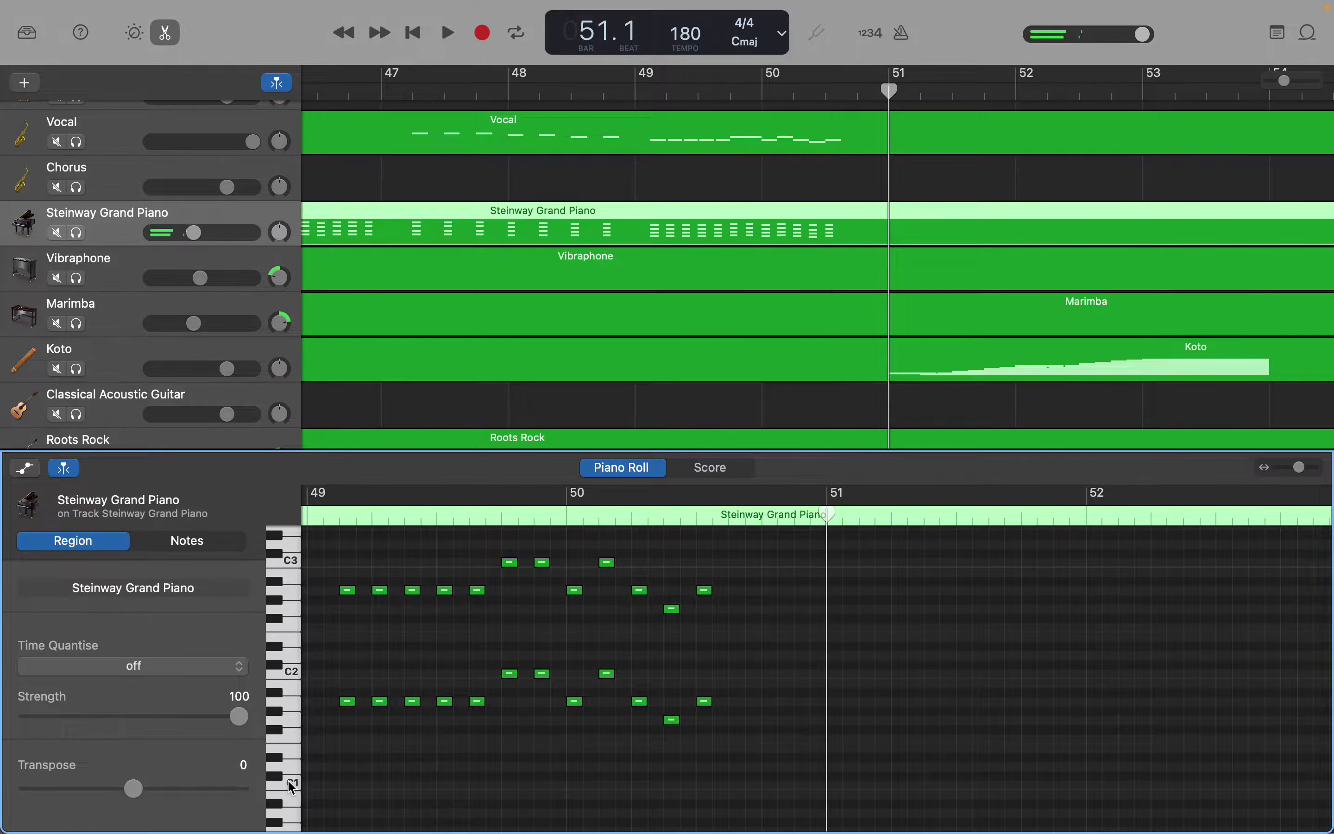
scroll(288, 781, "down", 5)
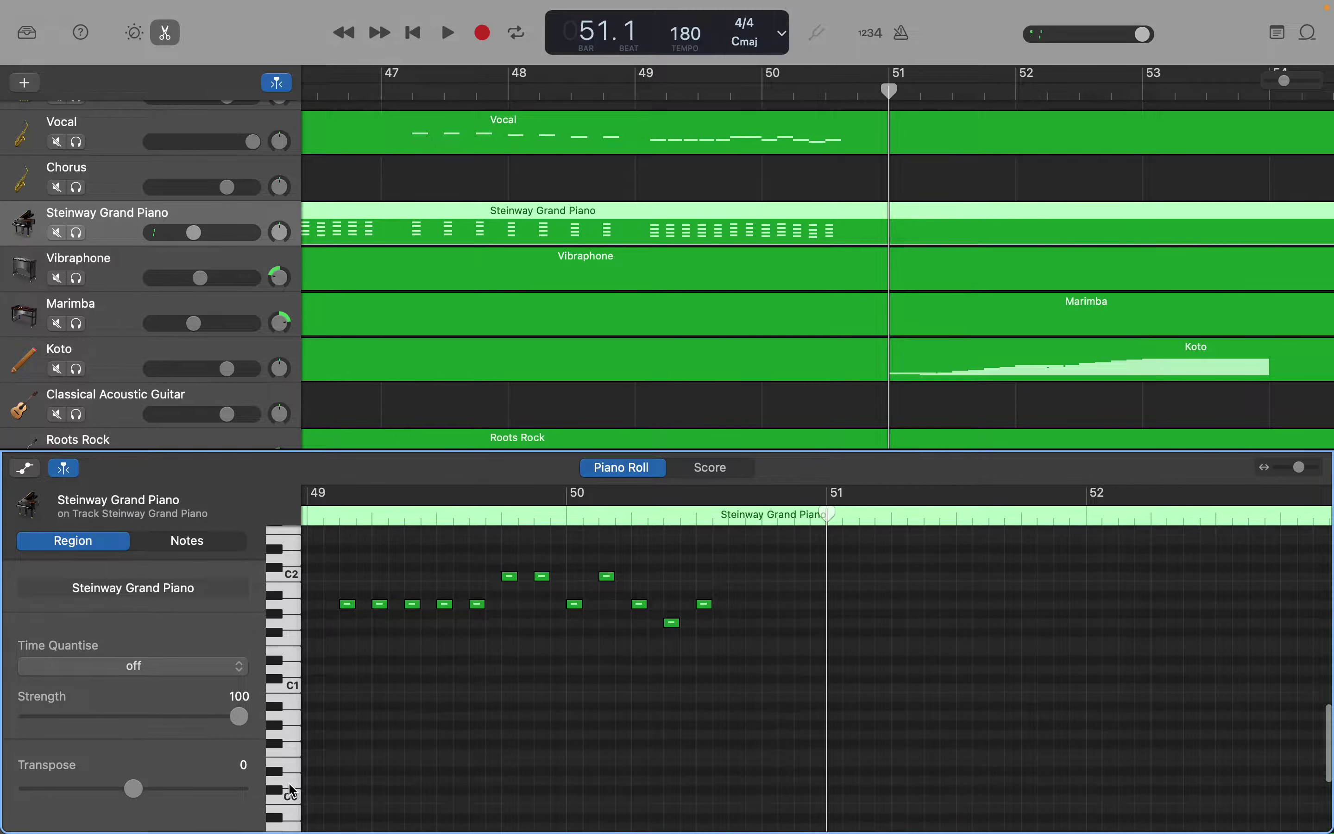
left_click(290, 765)
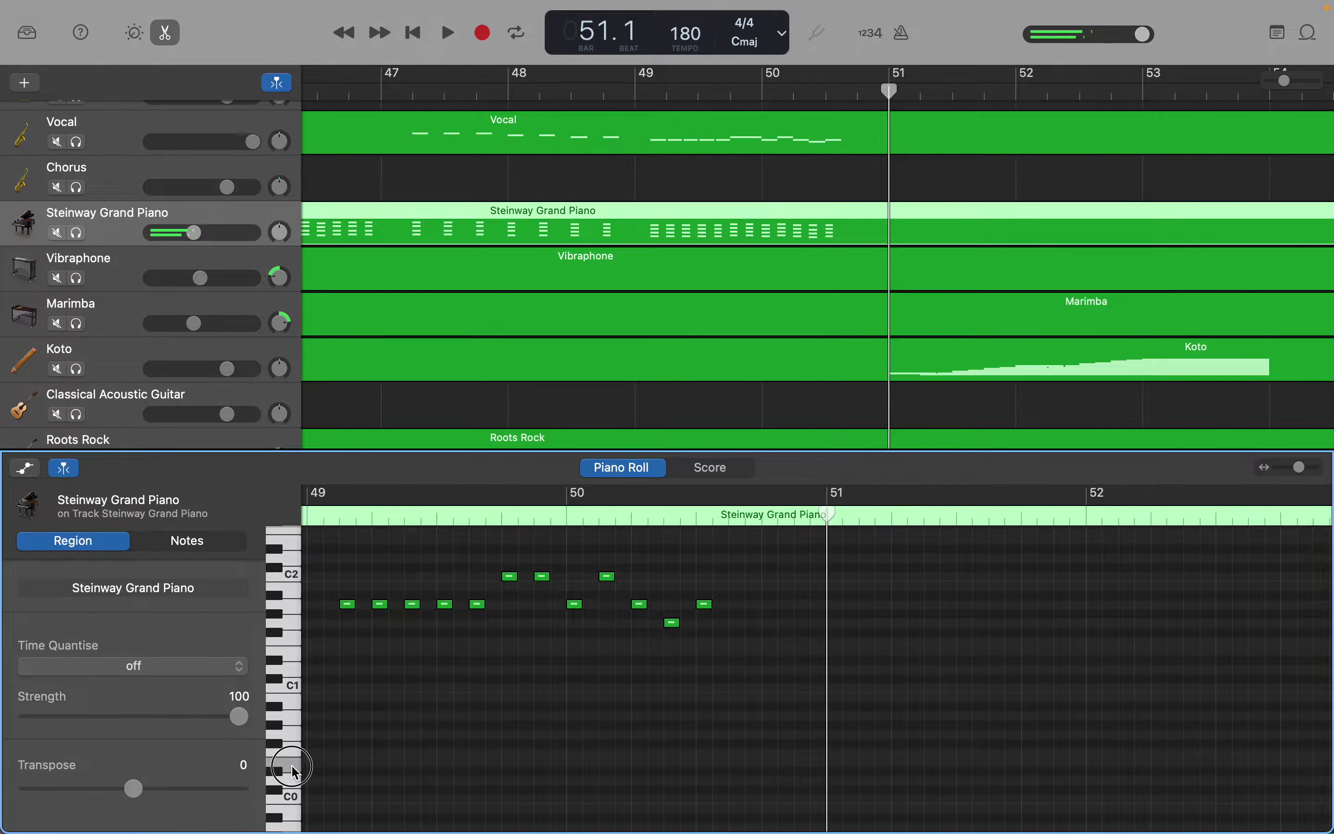
Step: Create an E0 note at bar 51 in the Steinway Grand Piano region and extend it to bar 53
right_click(837, 770)
left_click(860, 773)
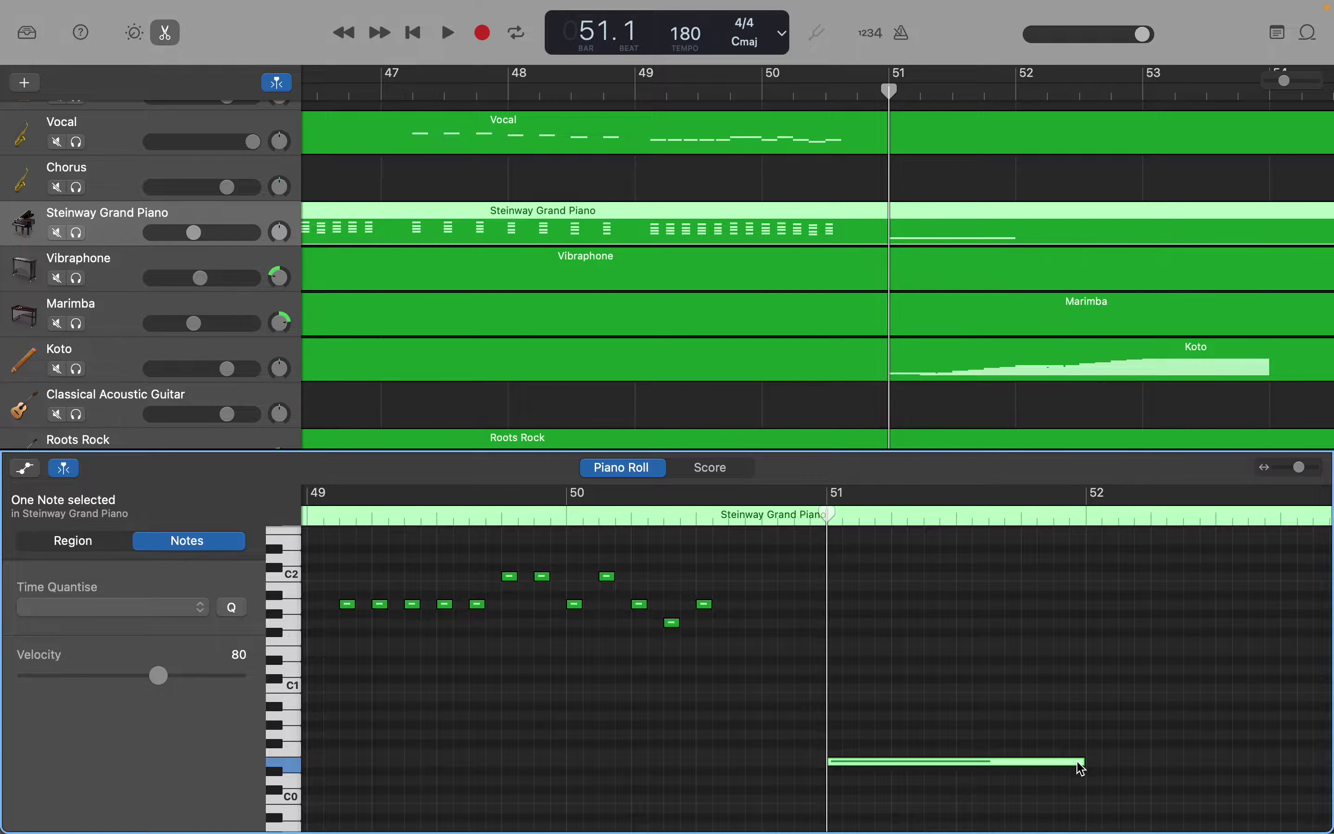
left_click_drag(1081, 768, 1048, 758)
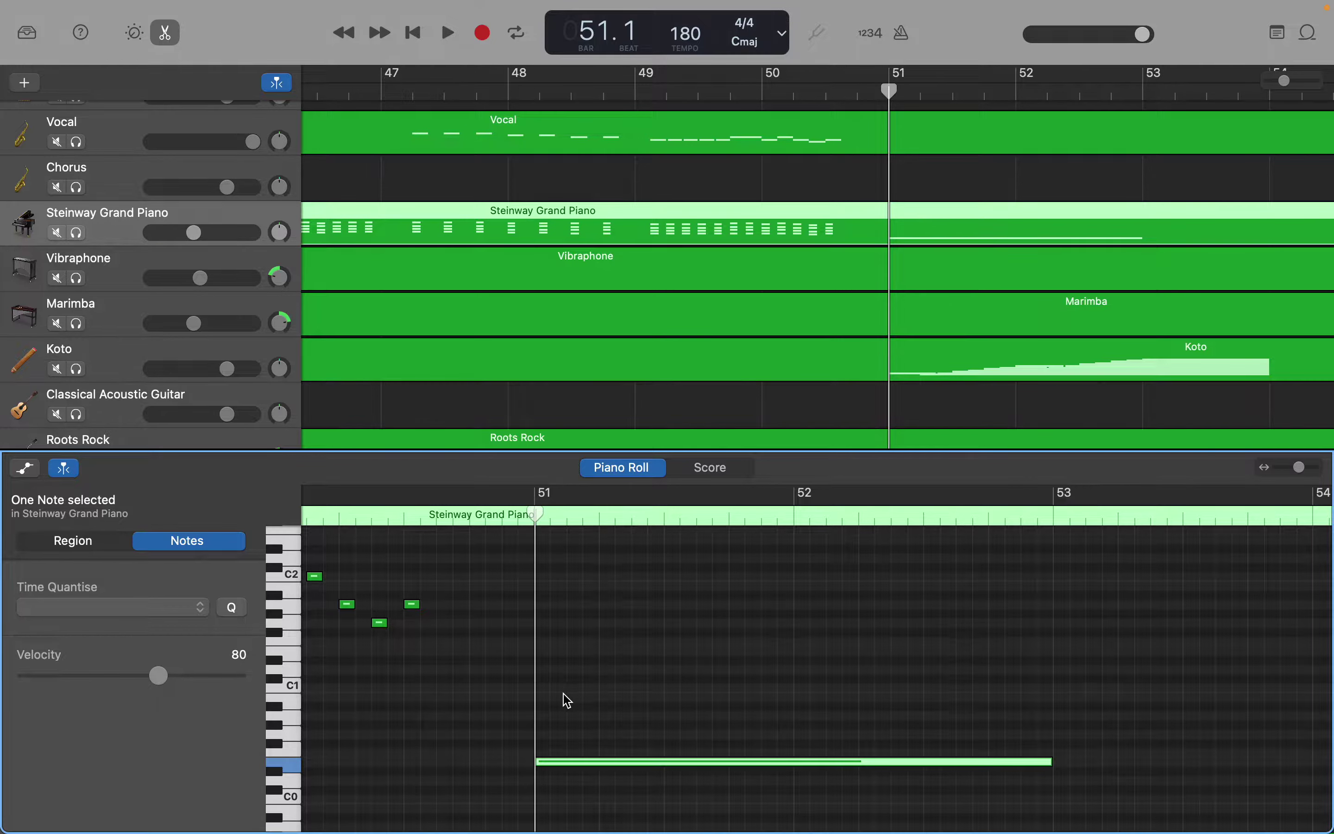
Step: Add B0, G1 and D2 notes of the same two-bar length above the E0 note at bar 51
right_click(545, 697)
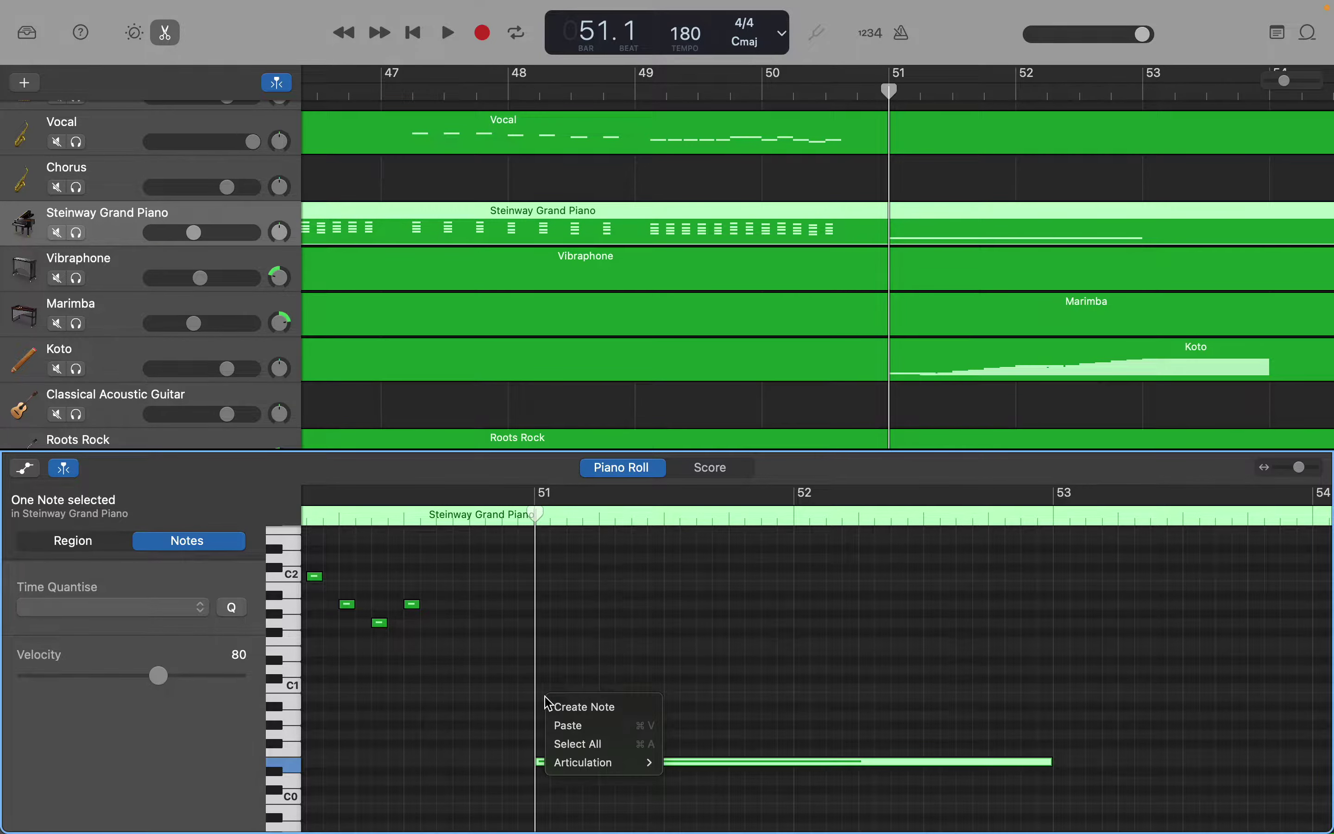
left_click(549, 702)
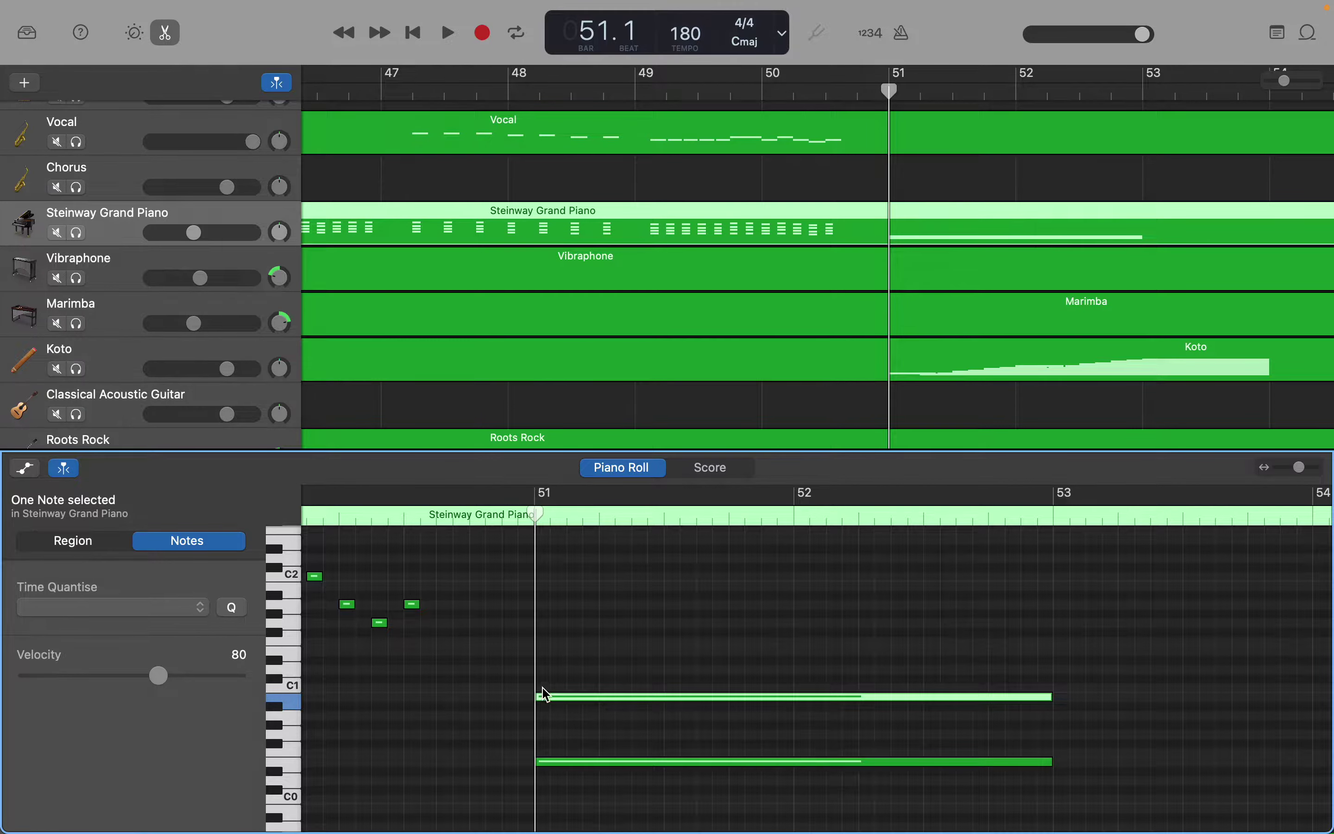
right_click(546, 626)
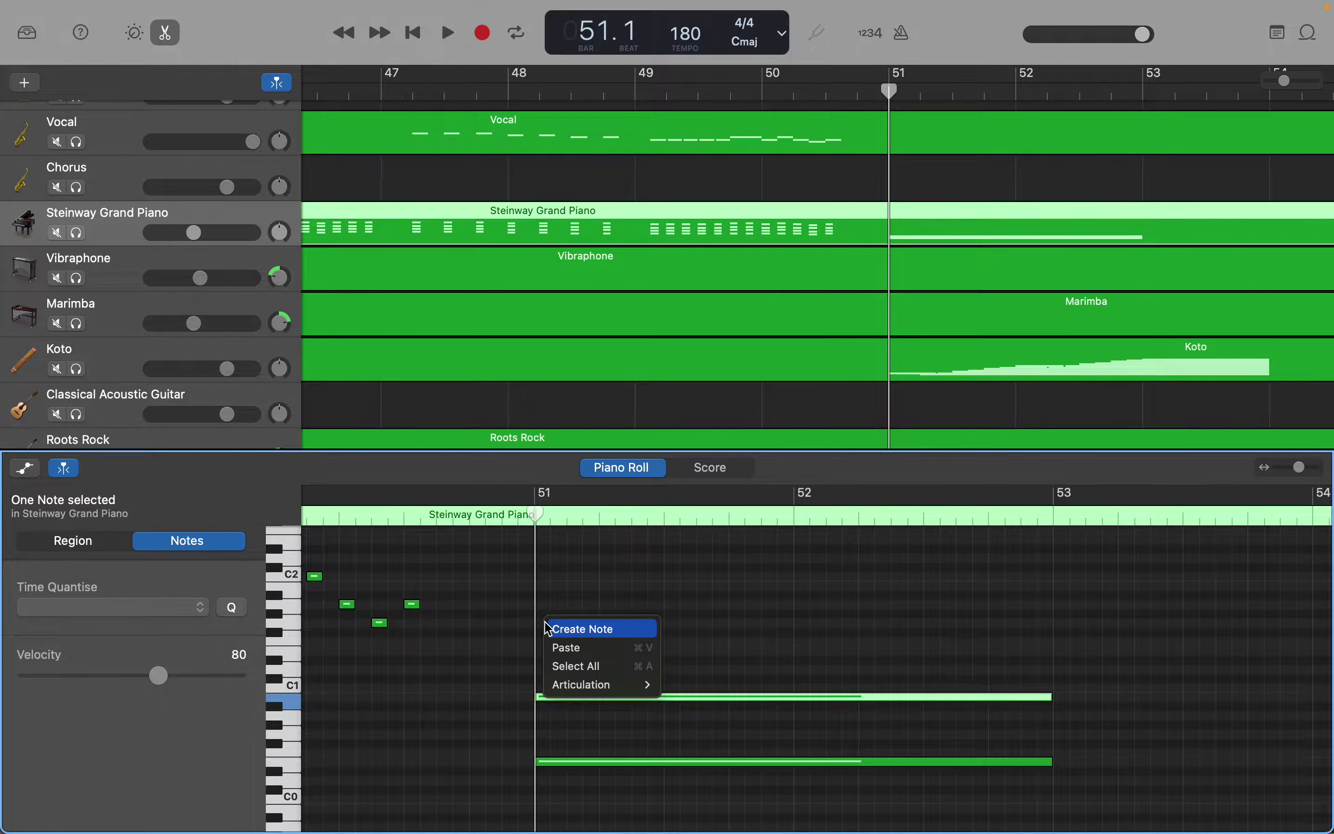
left_click(548, 628)
scroll(550, 612, "up", 1)
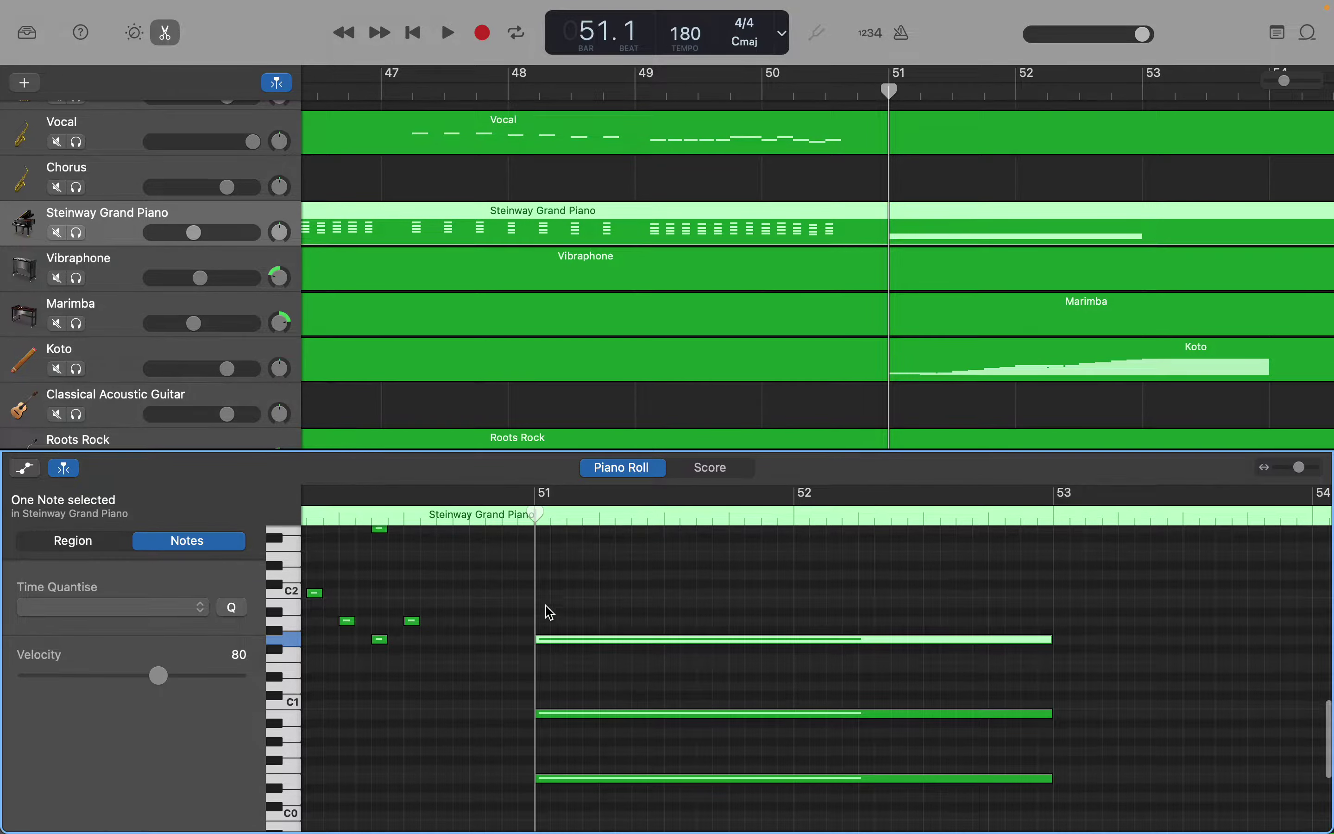
right_click(546, 581)
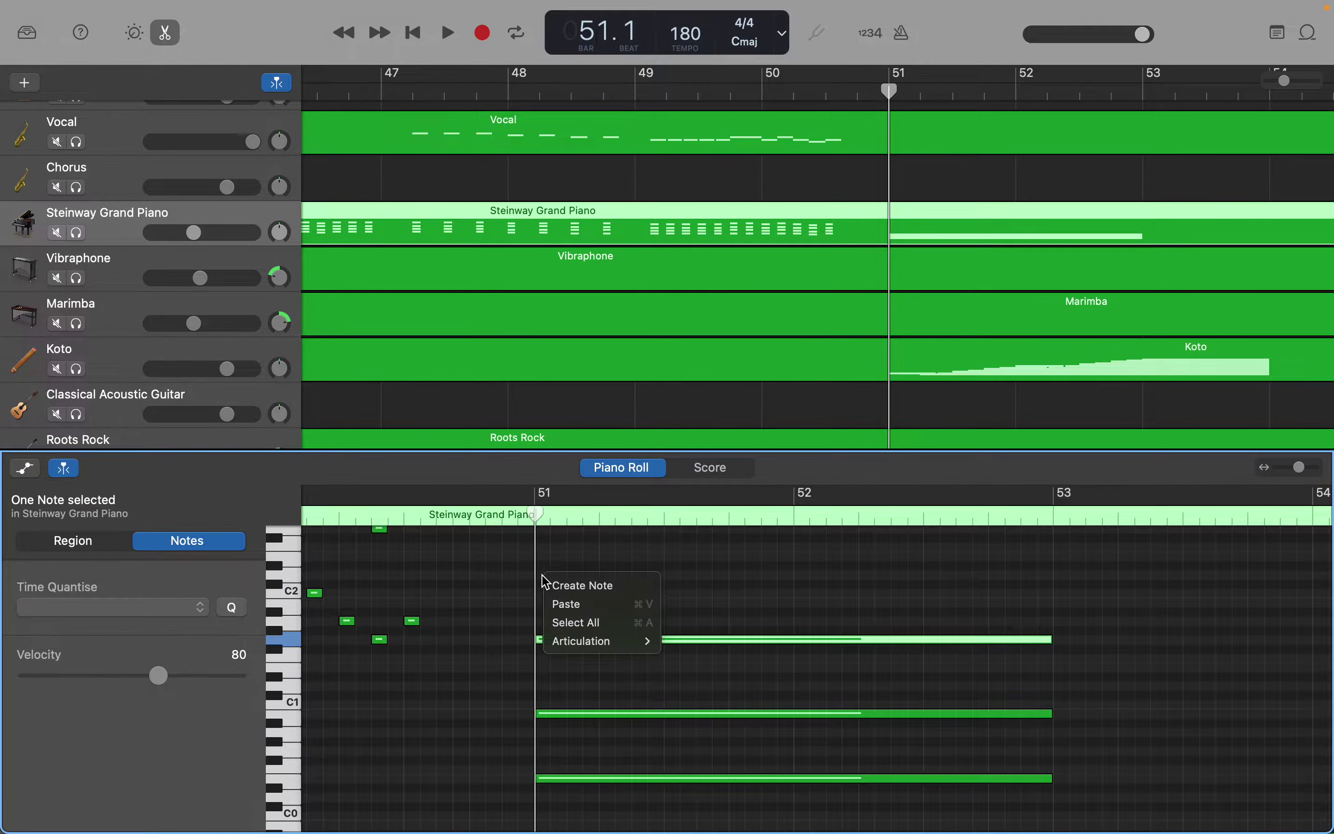
left_click(555, 585)
Step: Copy the four-note Em7 chord and paste it at bars 53, 55 and 57
left_click_drag(667, 554, 661, 790)
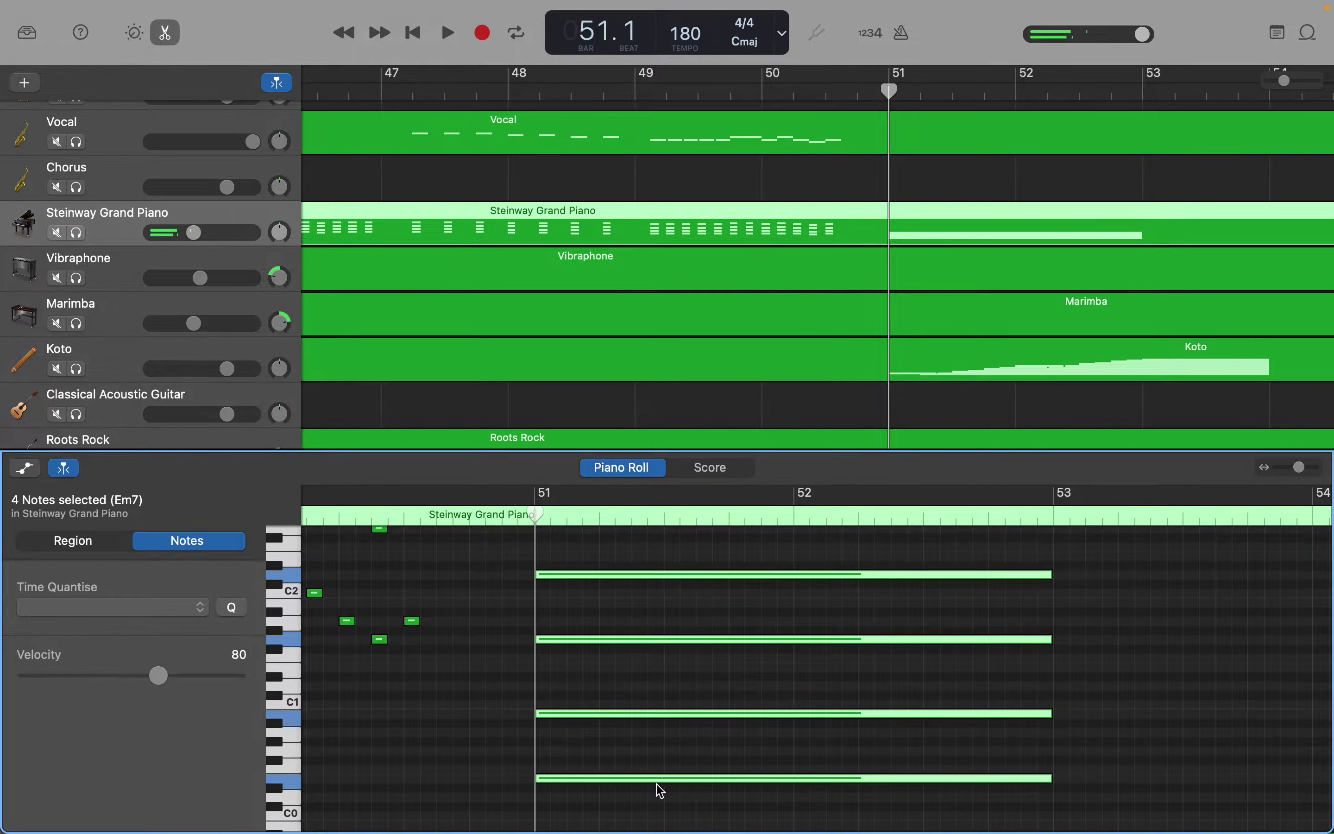
left_click_drag(536, 514, 1051, 517)
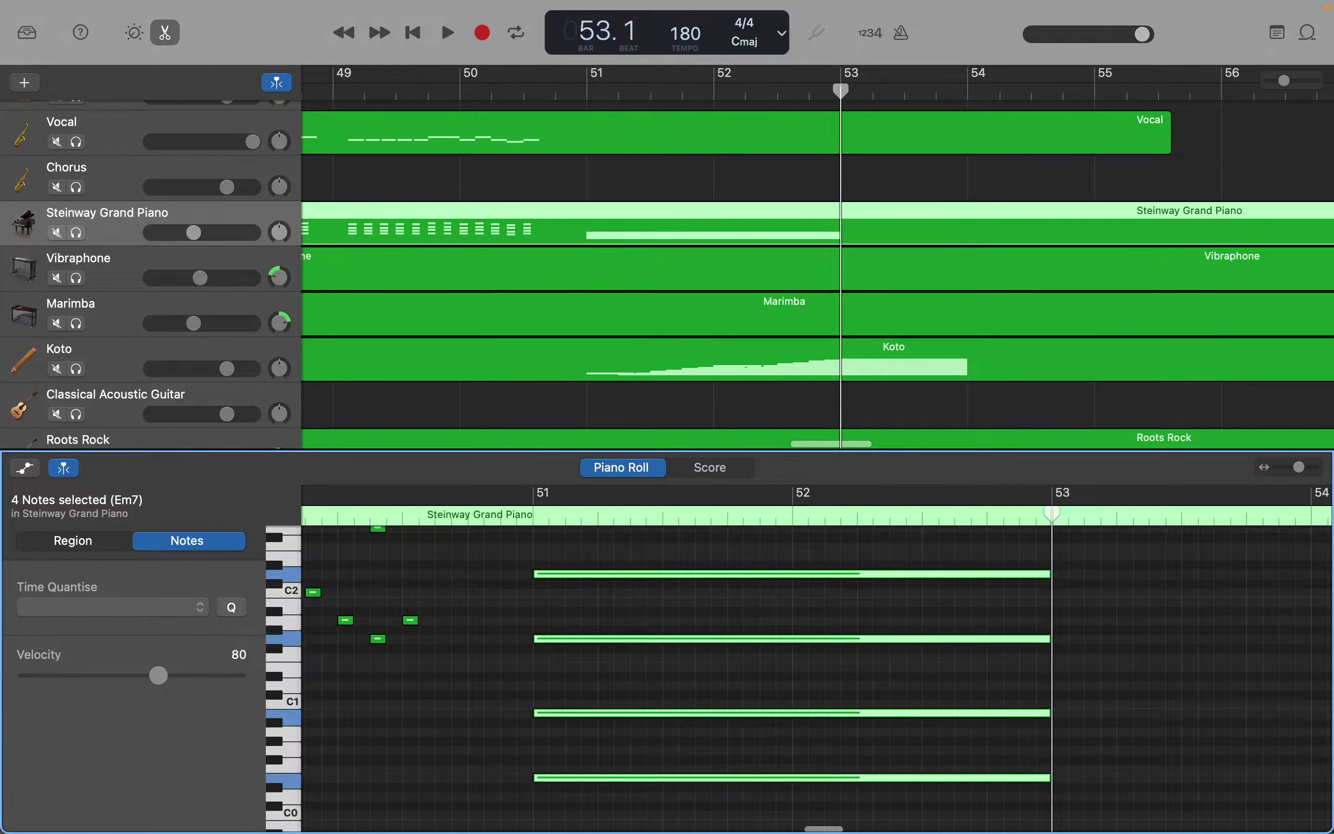
key("super+v")
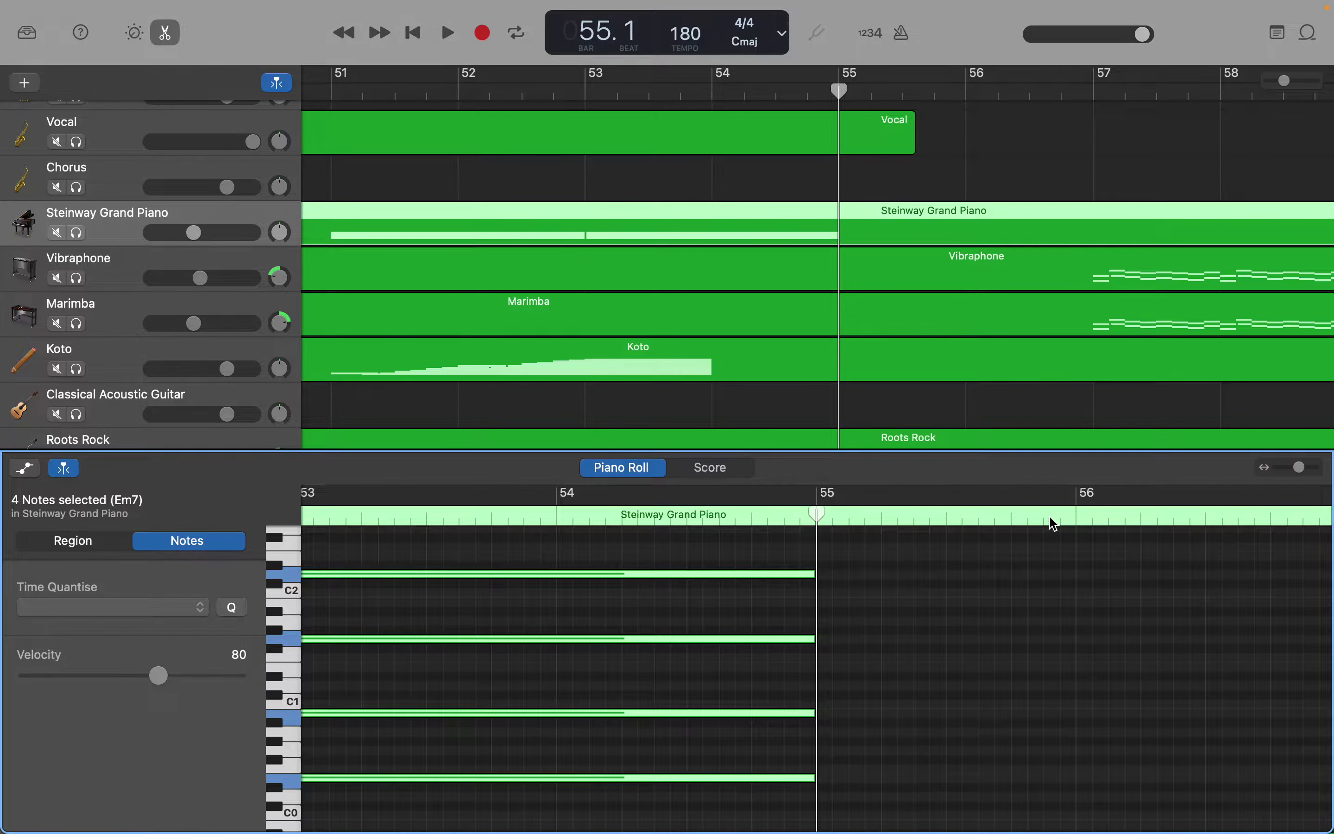
key("super+v")
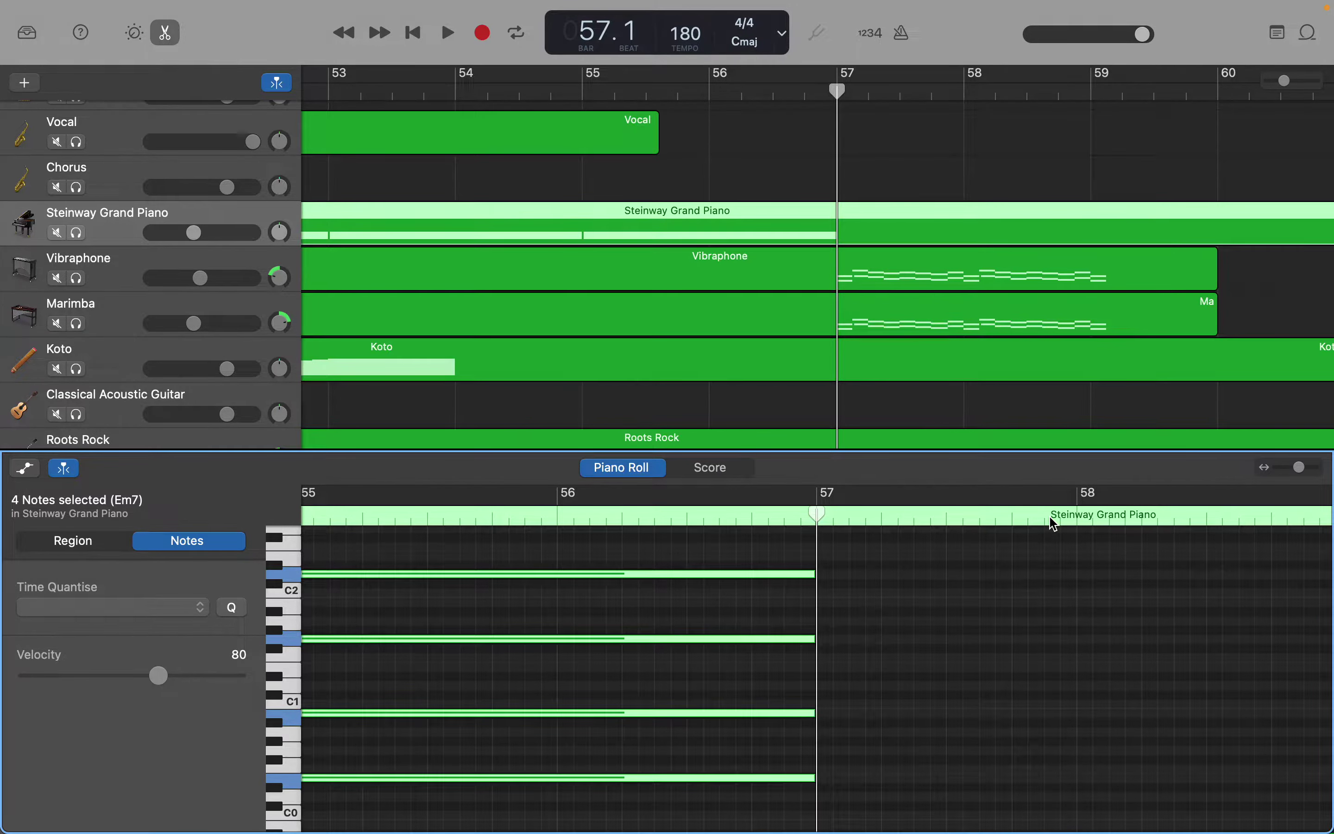
key("super+v")
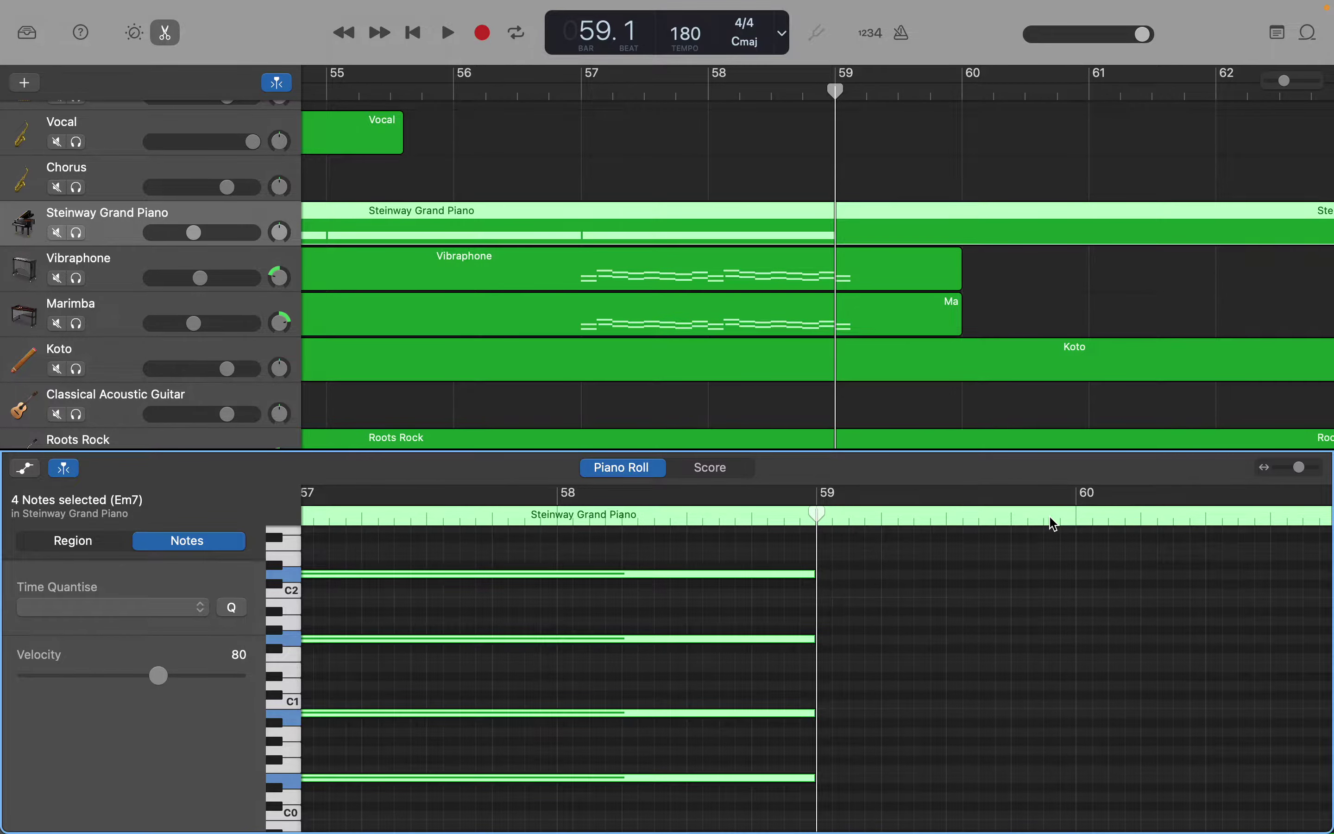
Step: Open the String Ensemble region's notes and examine its part around bar 59
scroll(1049, 524, "down", 3)
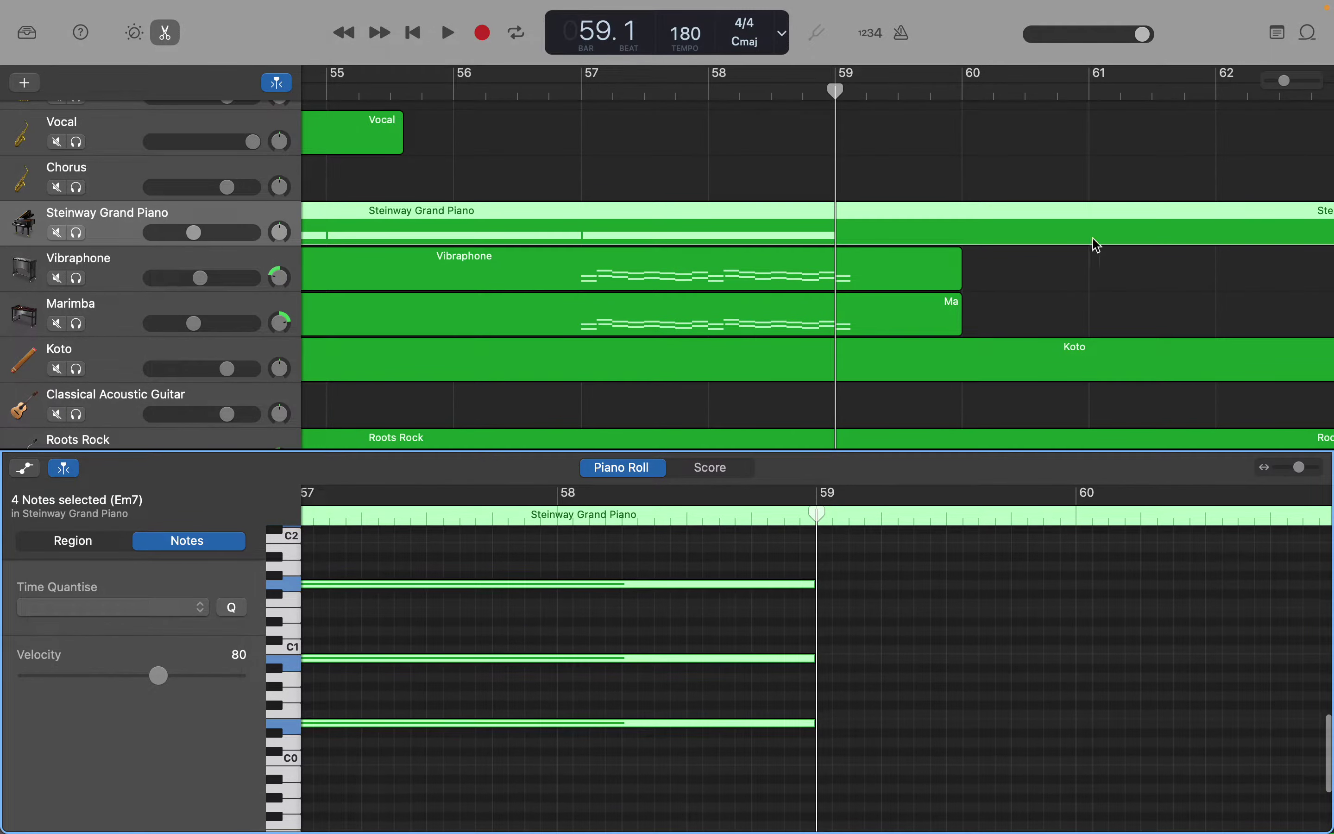
scroll(881, 307, "down", 5)
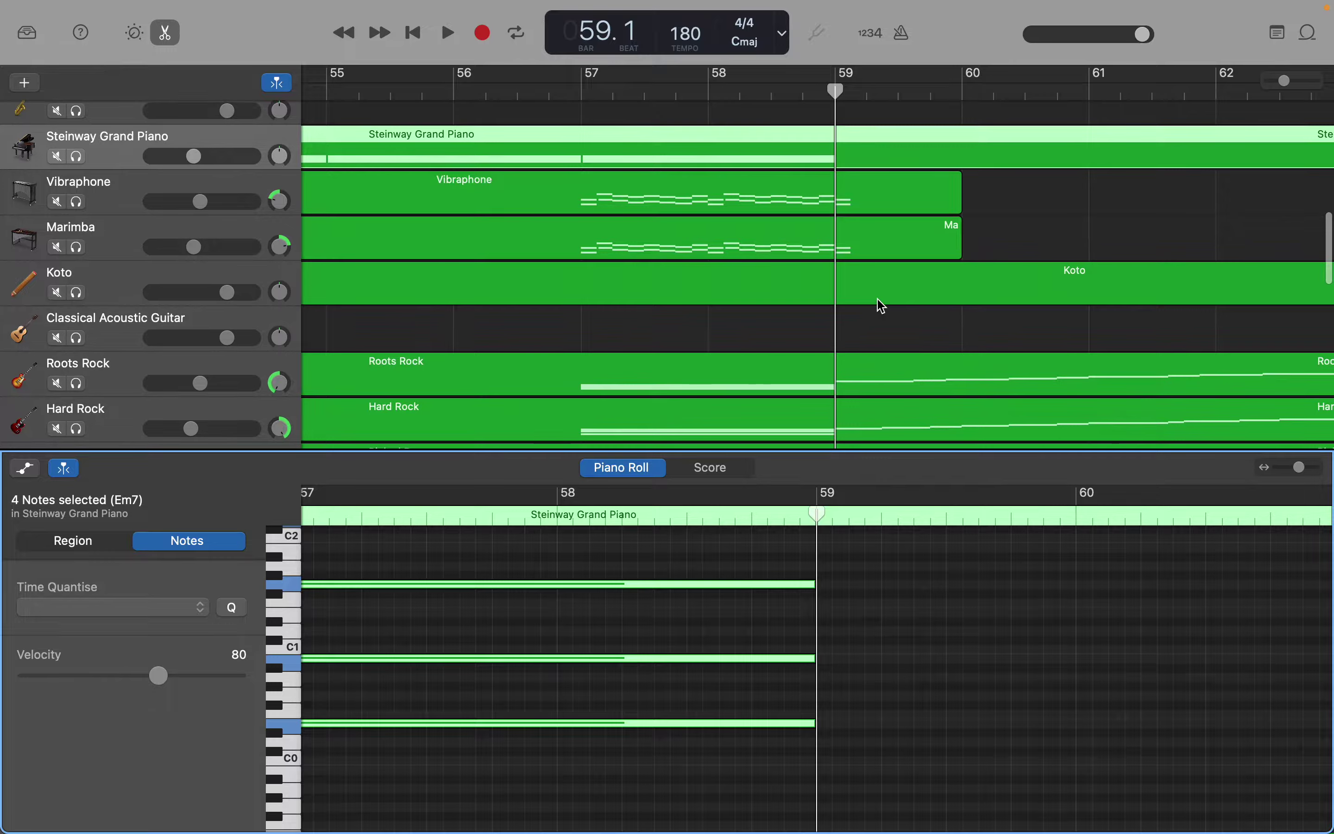
scroll(880, 304, "up", 12)
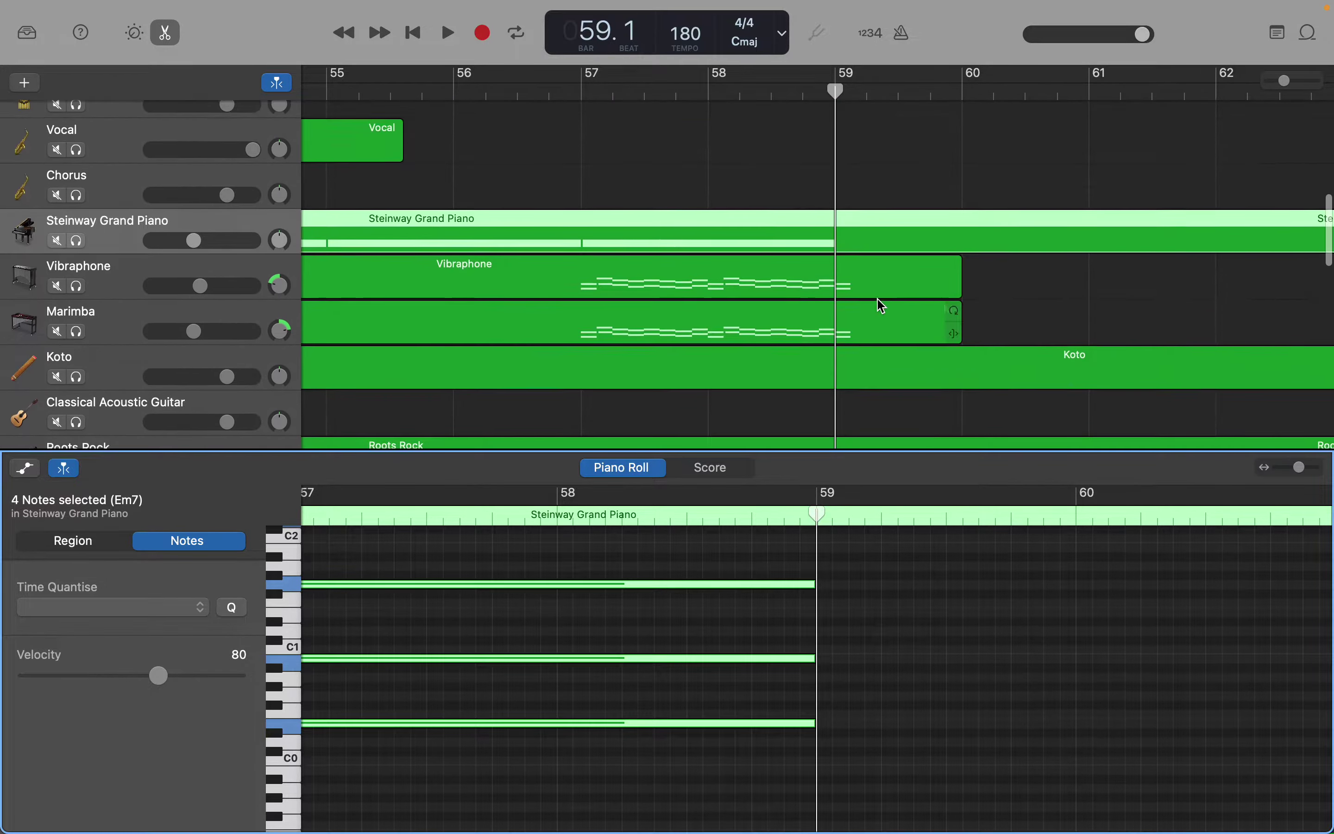
left_click(882, 306)
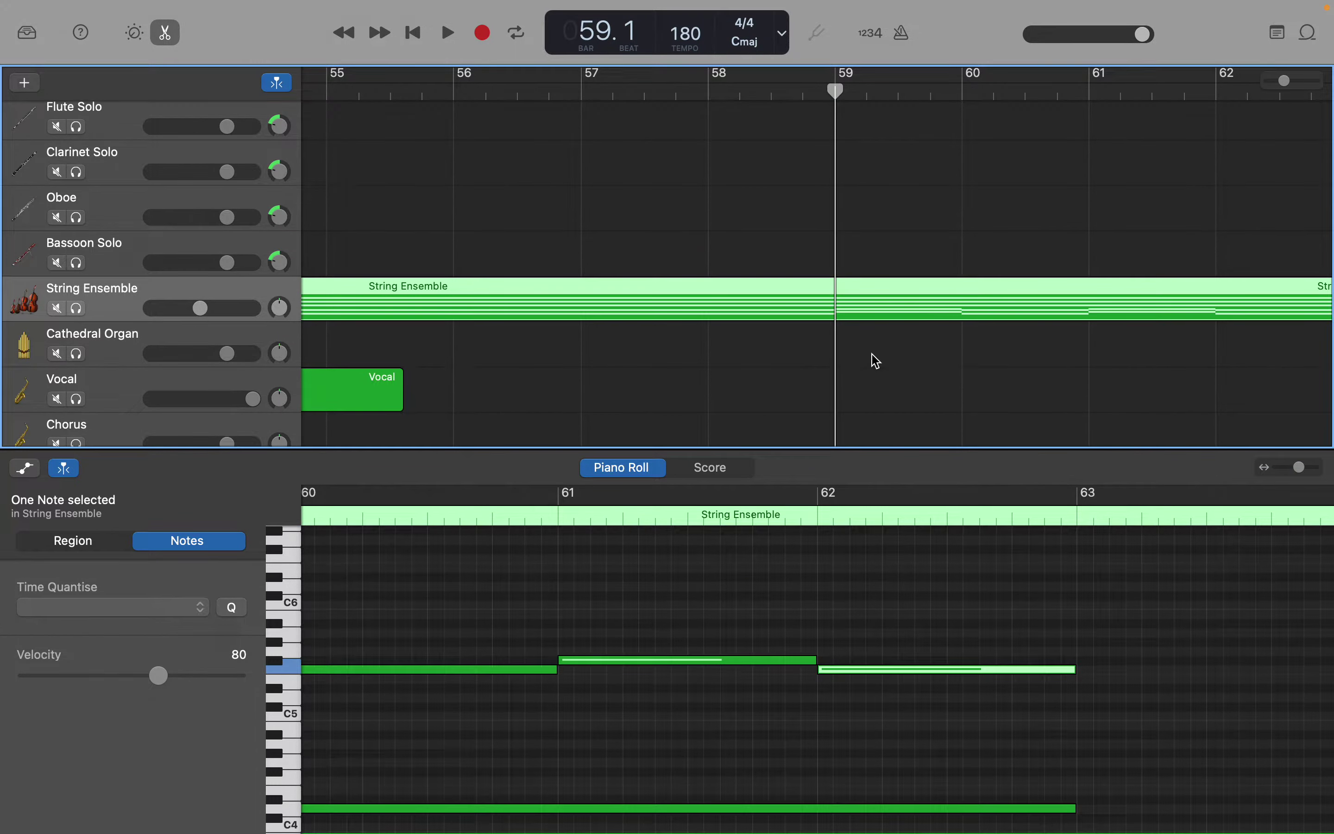
scroll(868, 557, "left", 1)
scroll(868, 557, "left", 5)
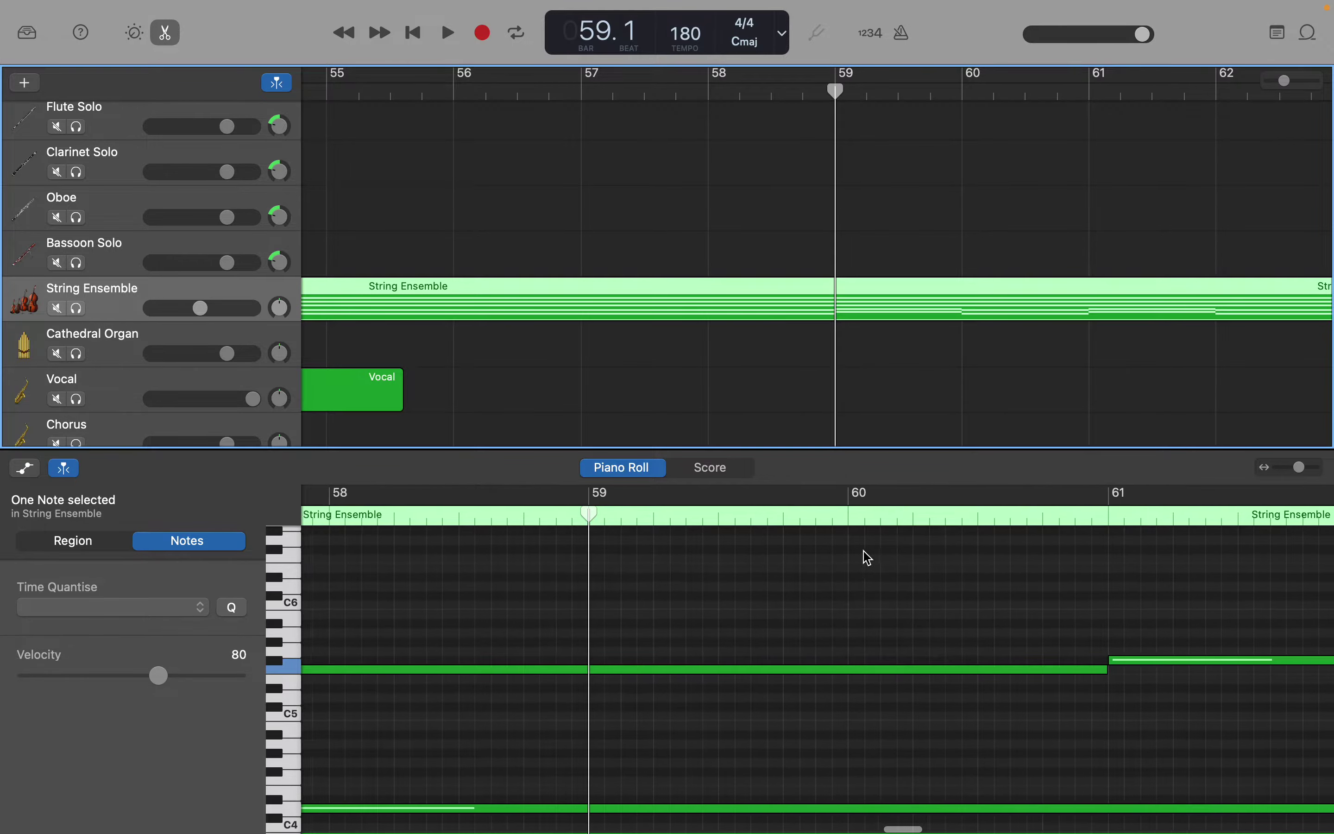
Step: Delete the two Vibraphone notes that start at bar 59
scroll(868, 556, "down", 5)
scroll(868, 557, "down", 5)
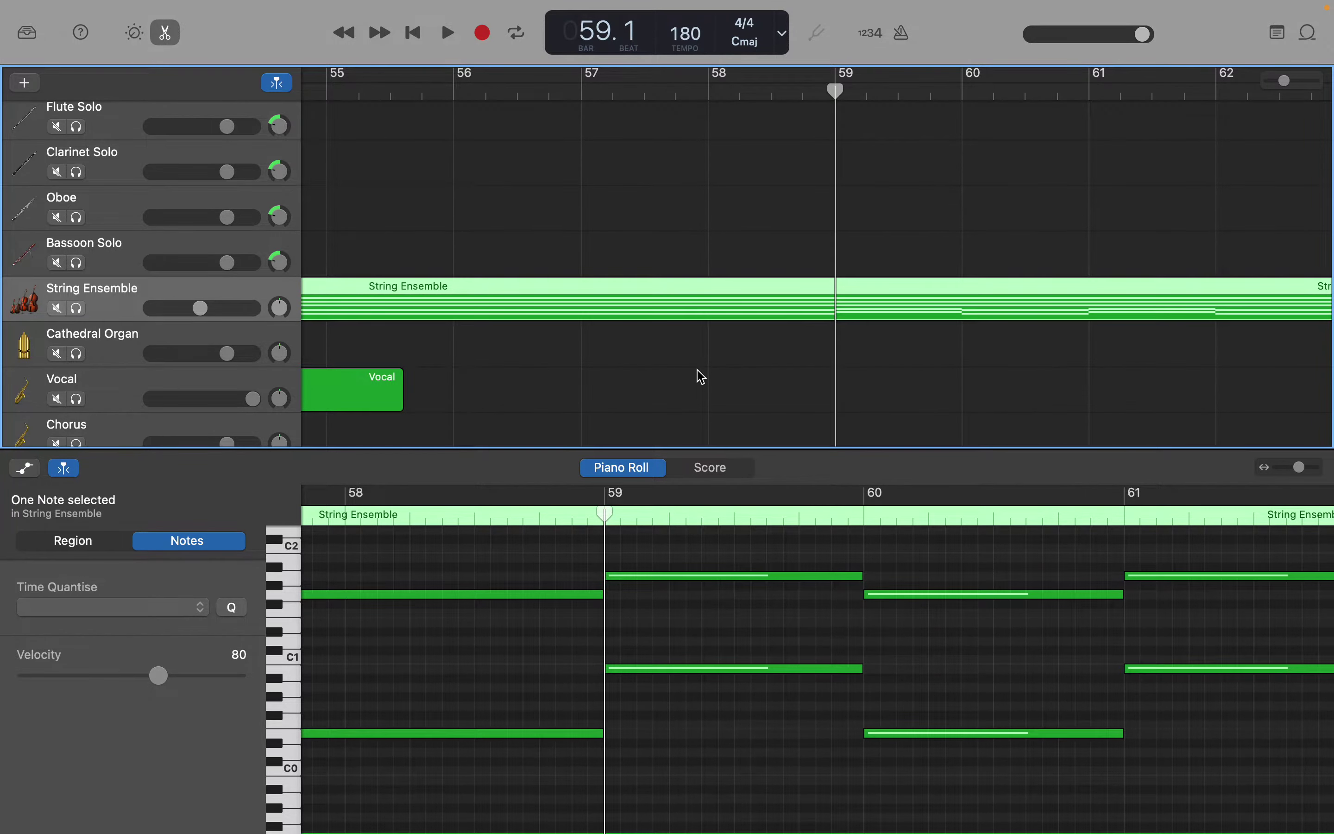
scroll(700, 377, "down", 5)
left_click(882, 336)
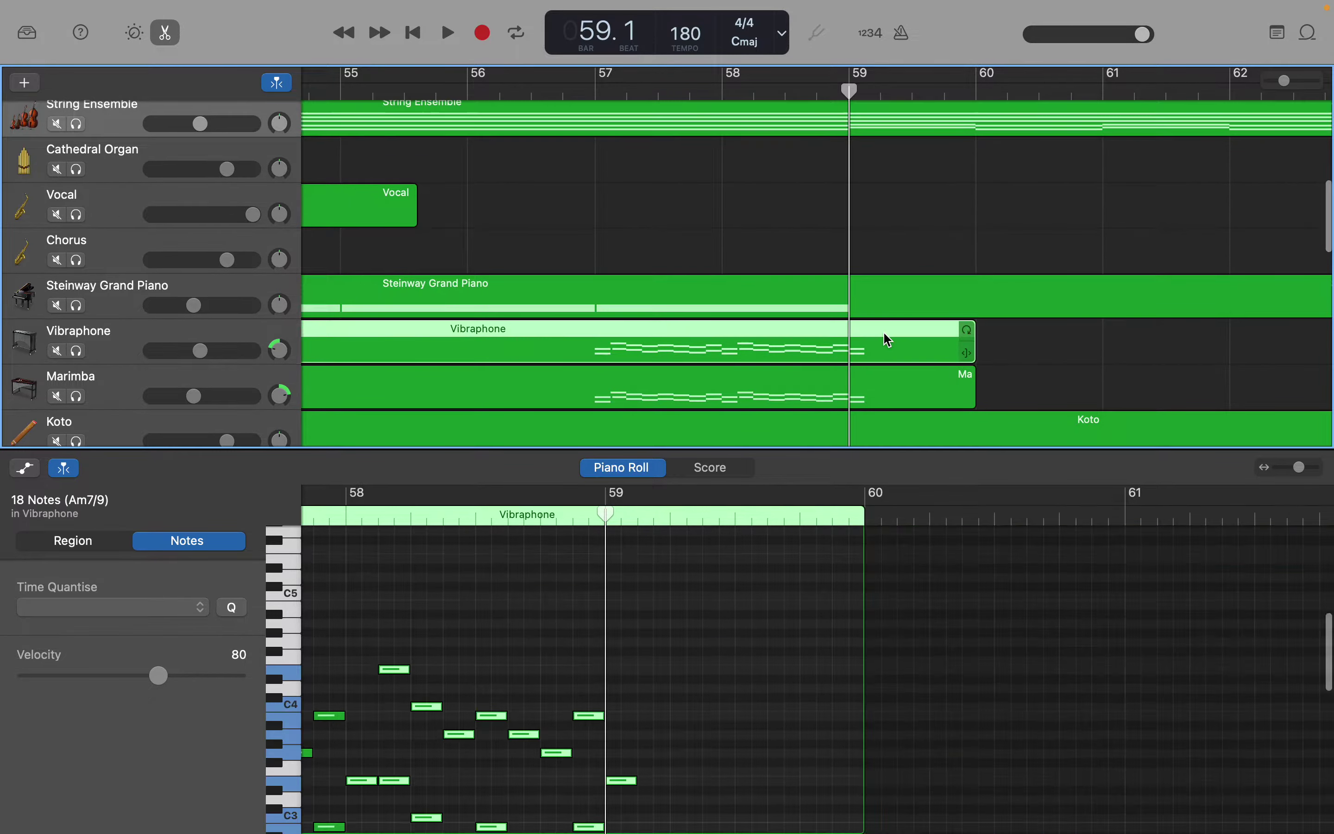
scroll(656, 722, "down", 2)
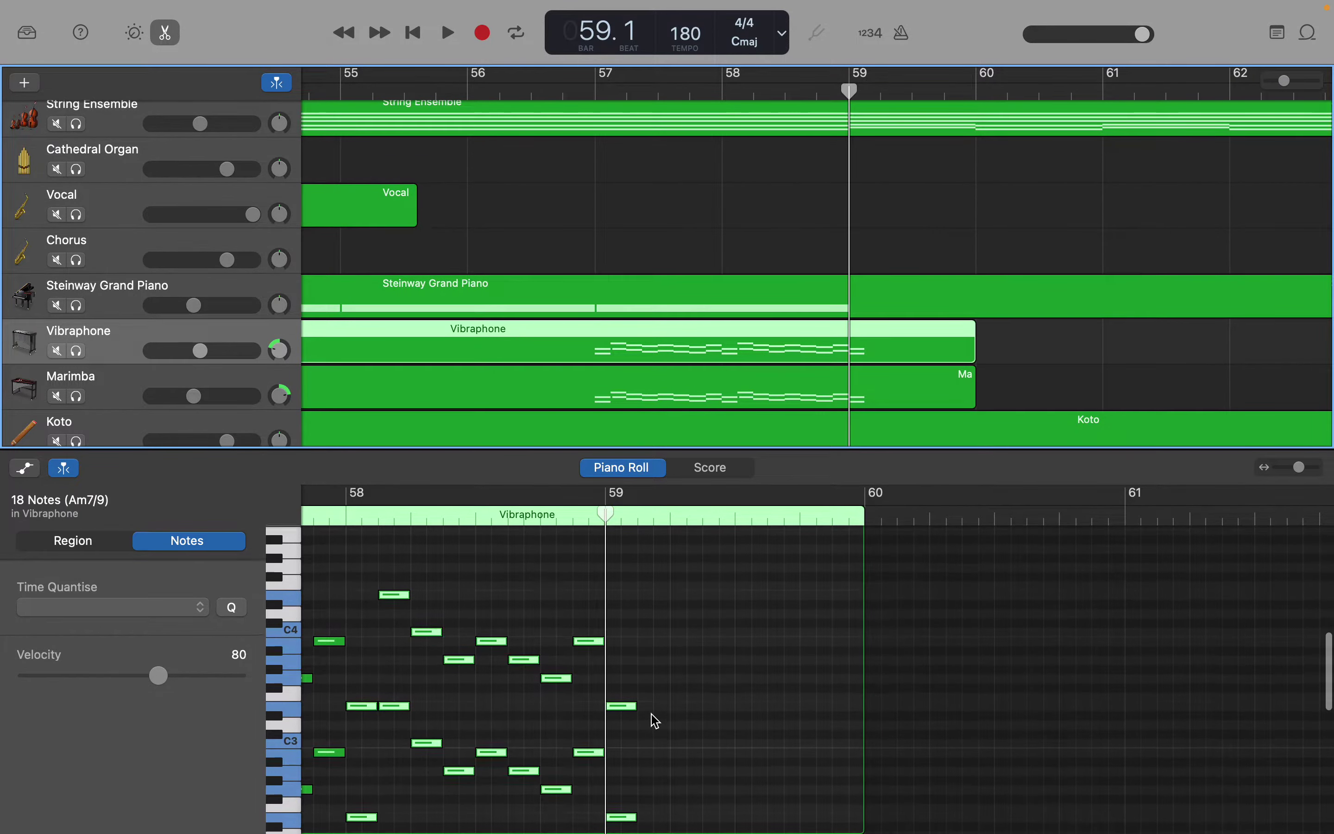
left_click_drag(636, 648, 635, 809)
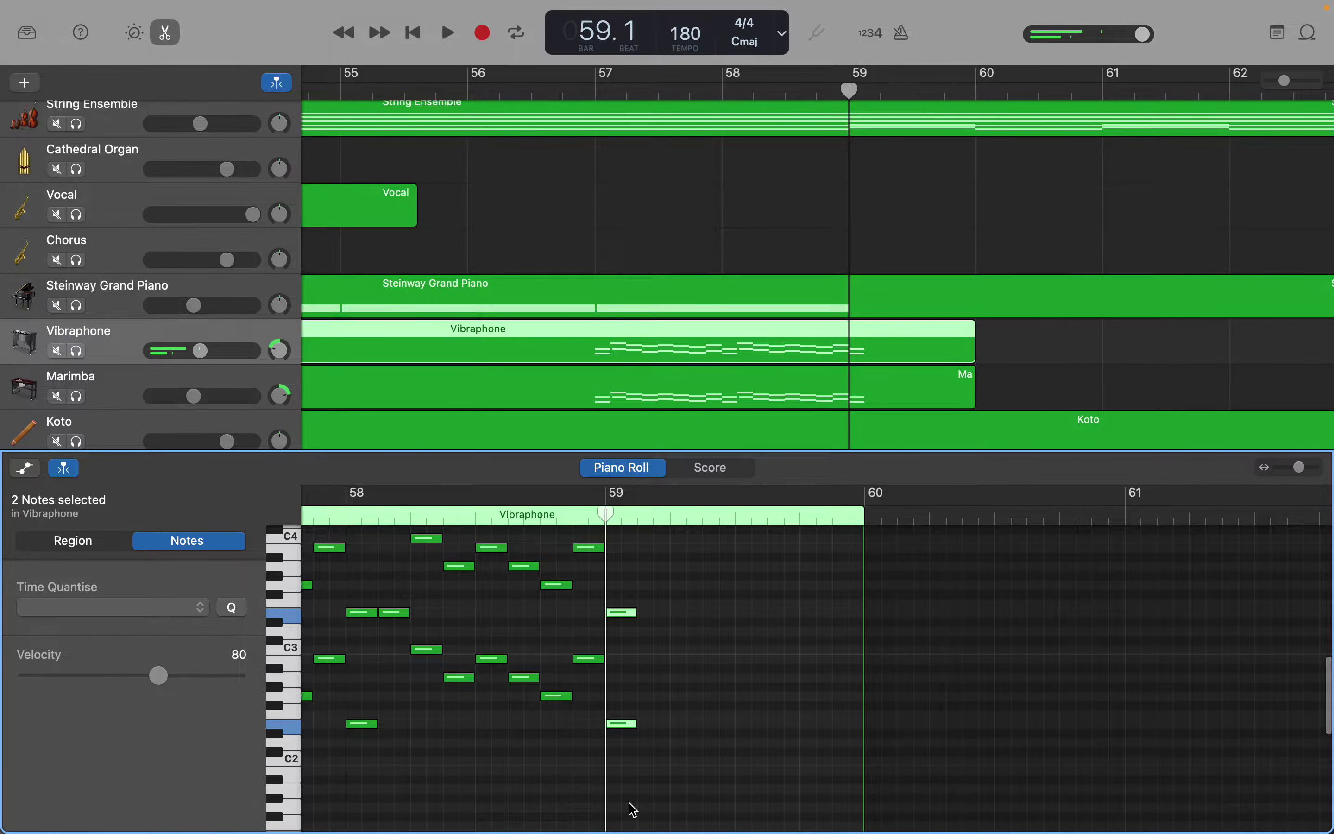
key("Delete")
Step: Delete the two Marimba notes that start at bar 59
left_click(876, 402)
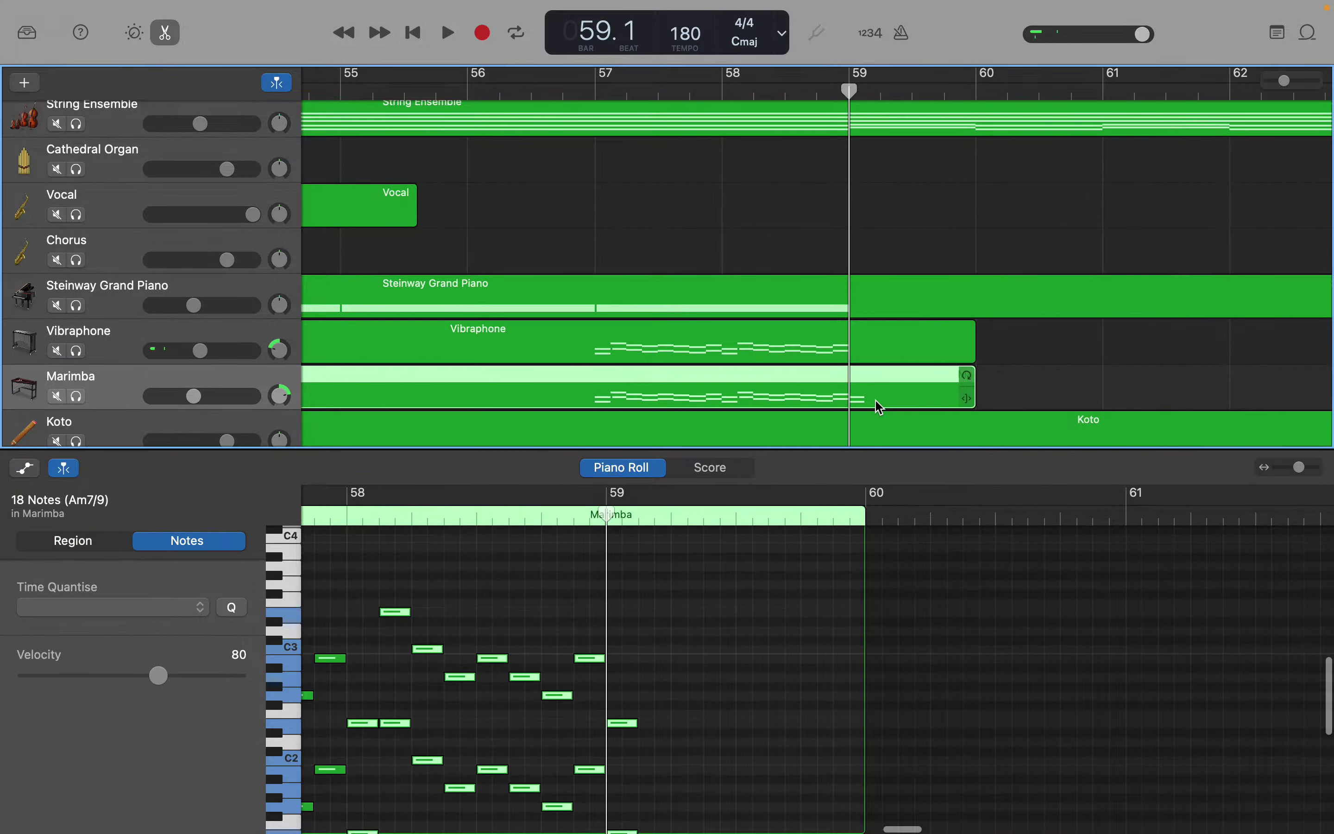
left_click(634, 701)
left_click_drag(629, 767, 632, 709)
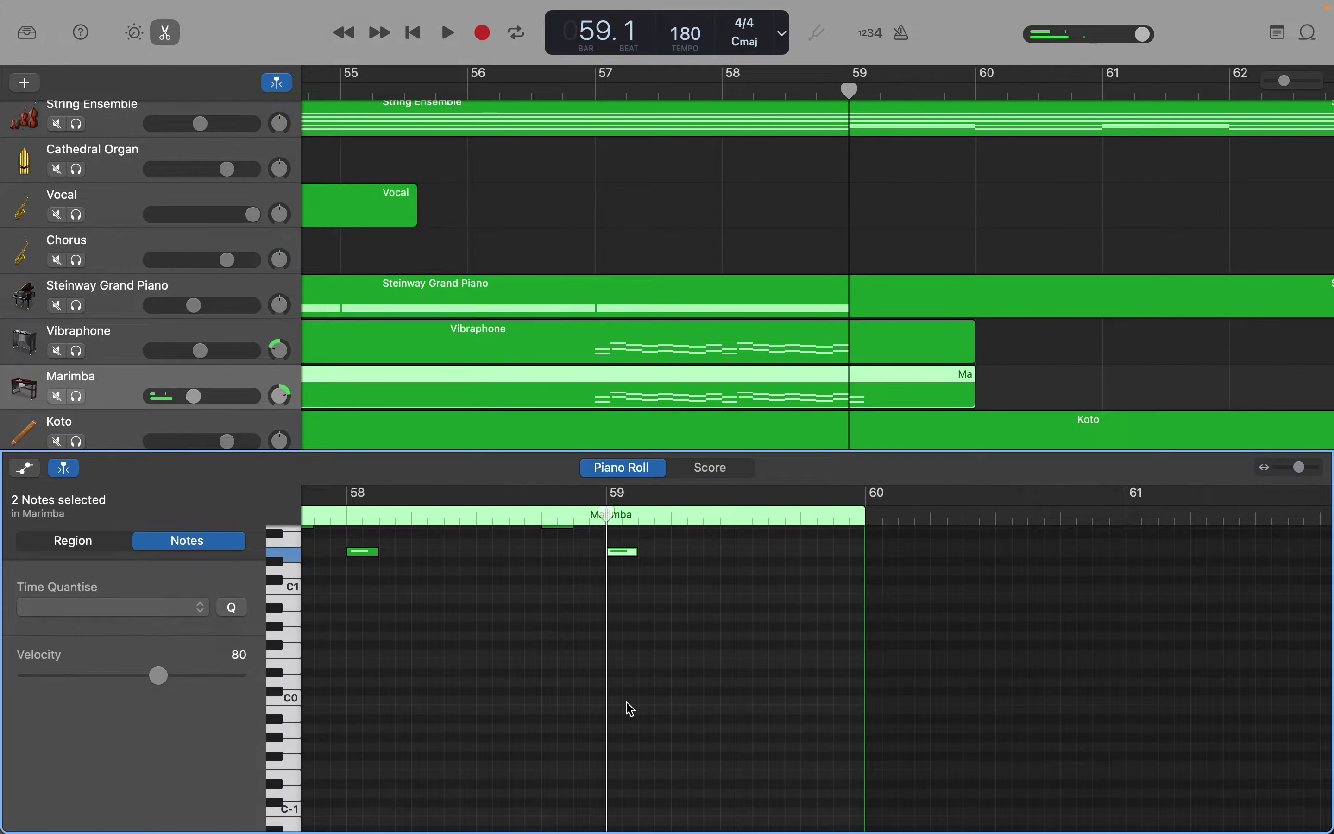
key("Delete")
Step: Move the playhead back to bar 51, beat 3
scroll(809, 390, "down", 2)
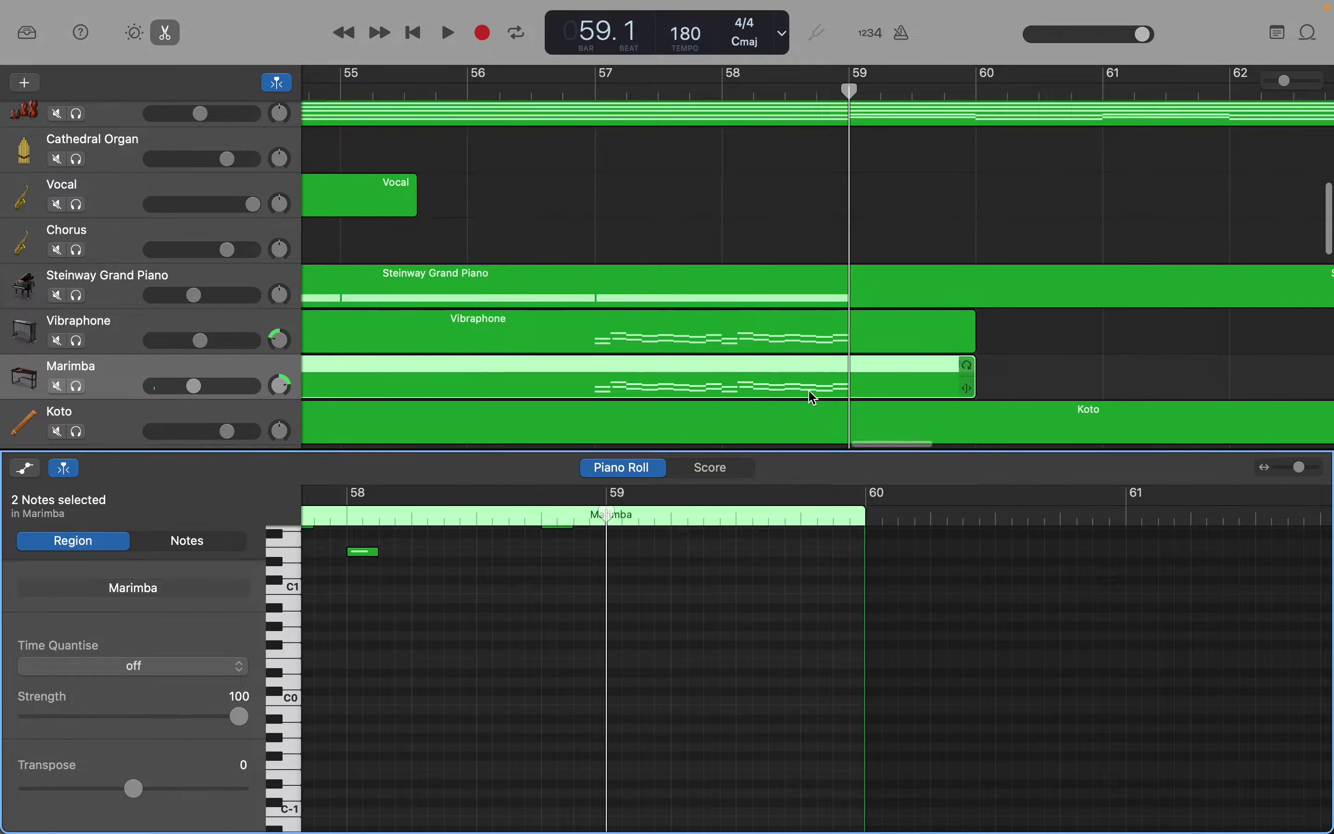
scroll(815, 397, "left", 1)
scroll(813, 396, "left", 6)
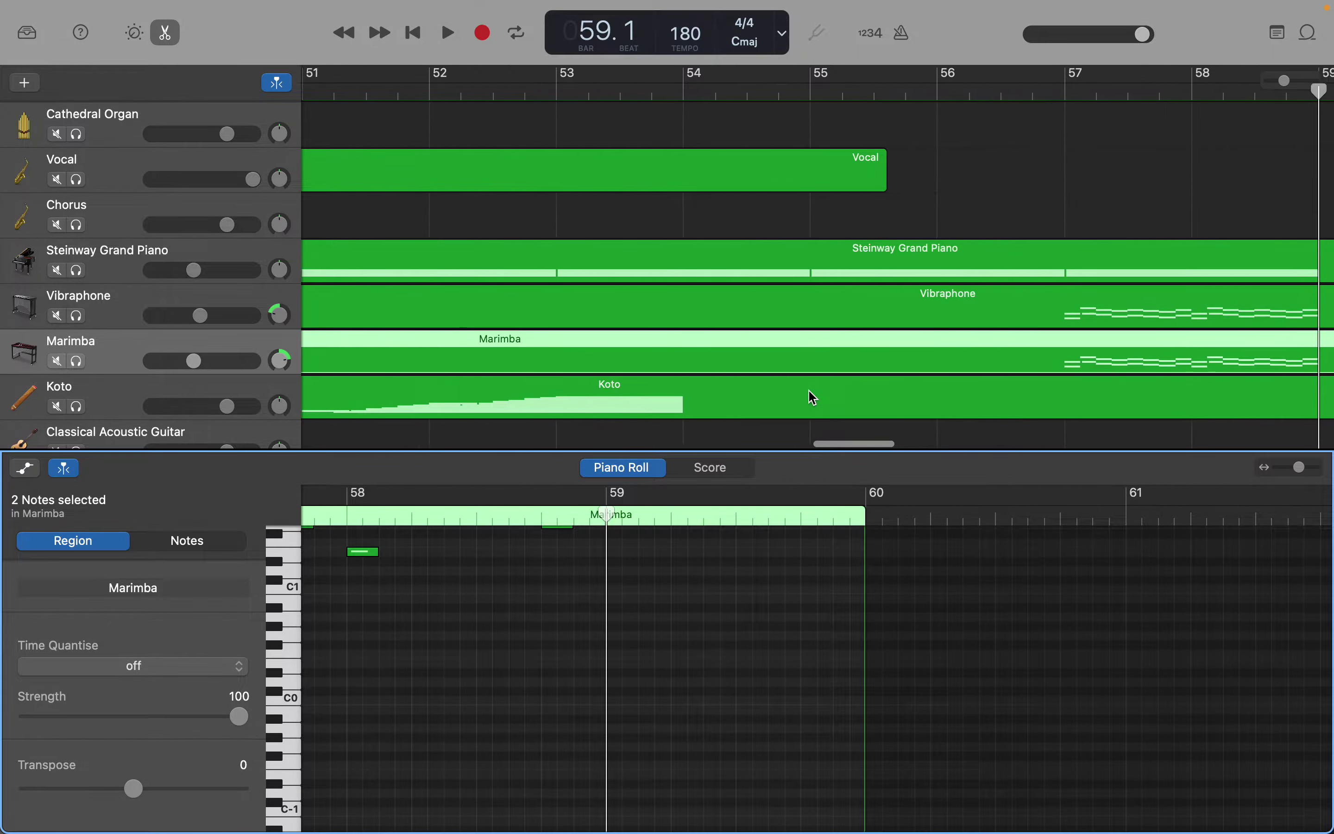
scroll(813, 396, "left", 1)
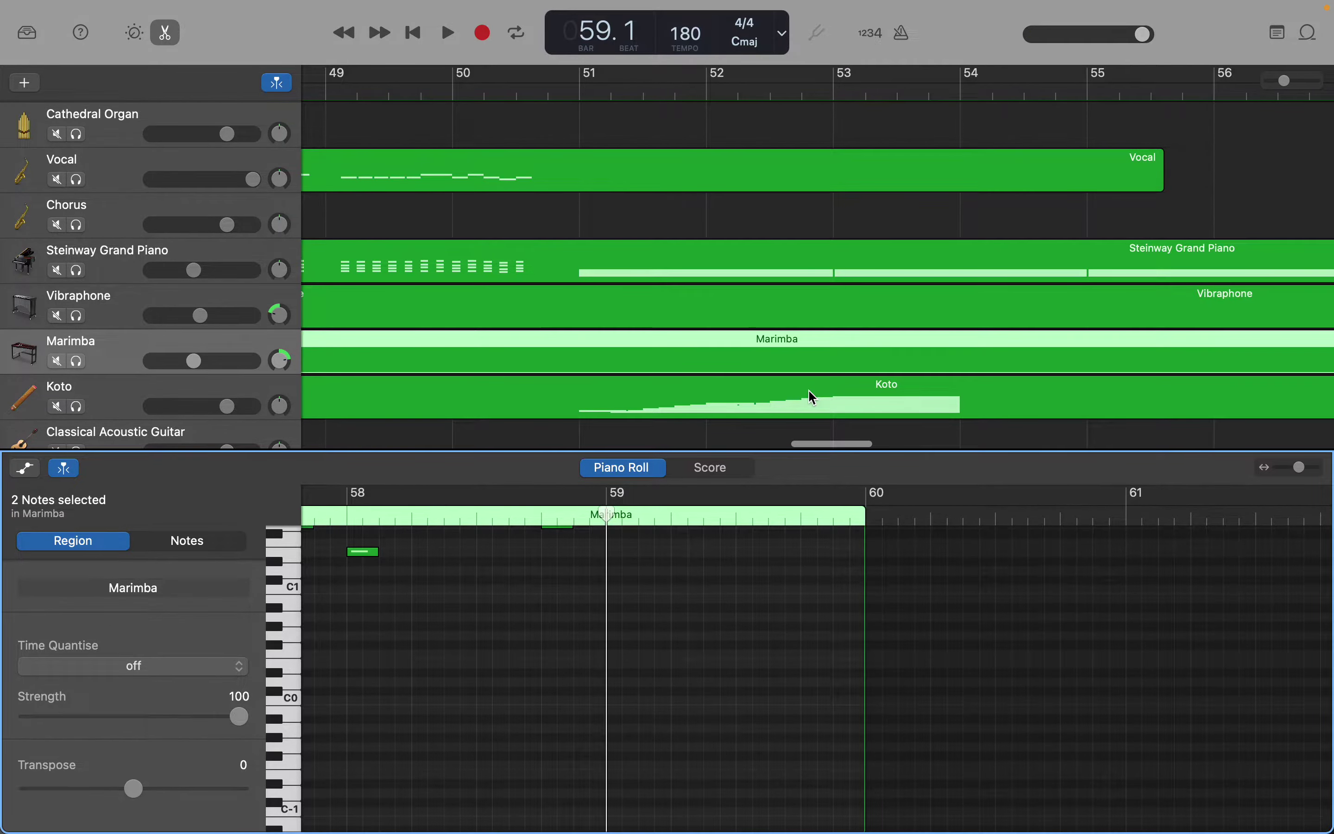
scroll(809, 394, "up", 1)
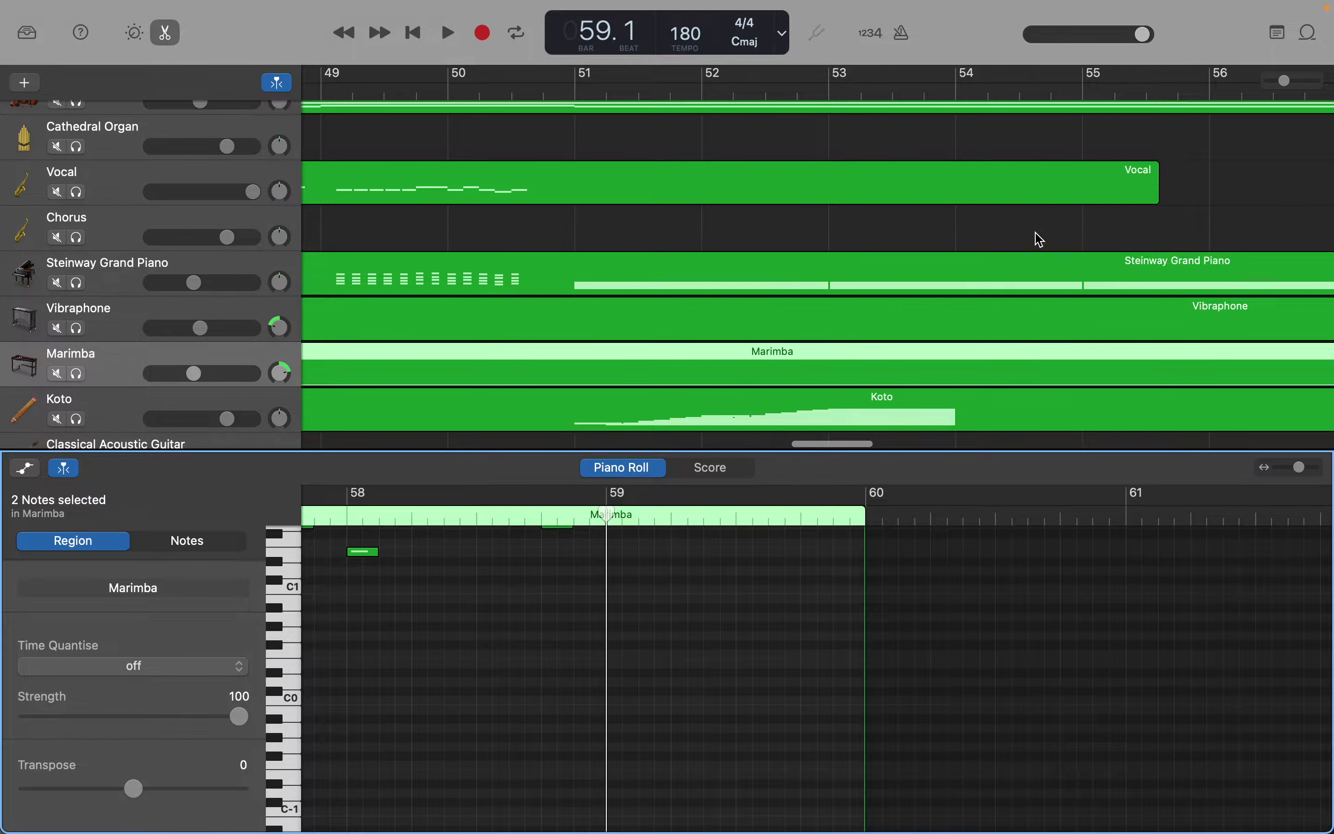
scroll(1243, 234, "right", 6)
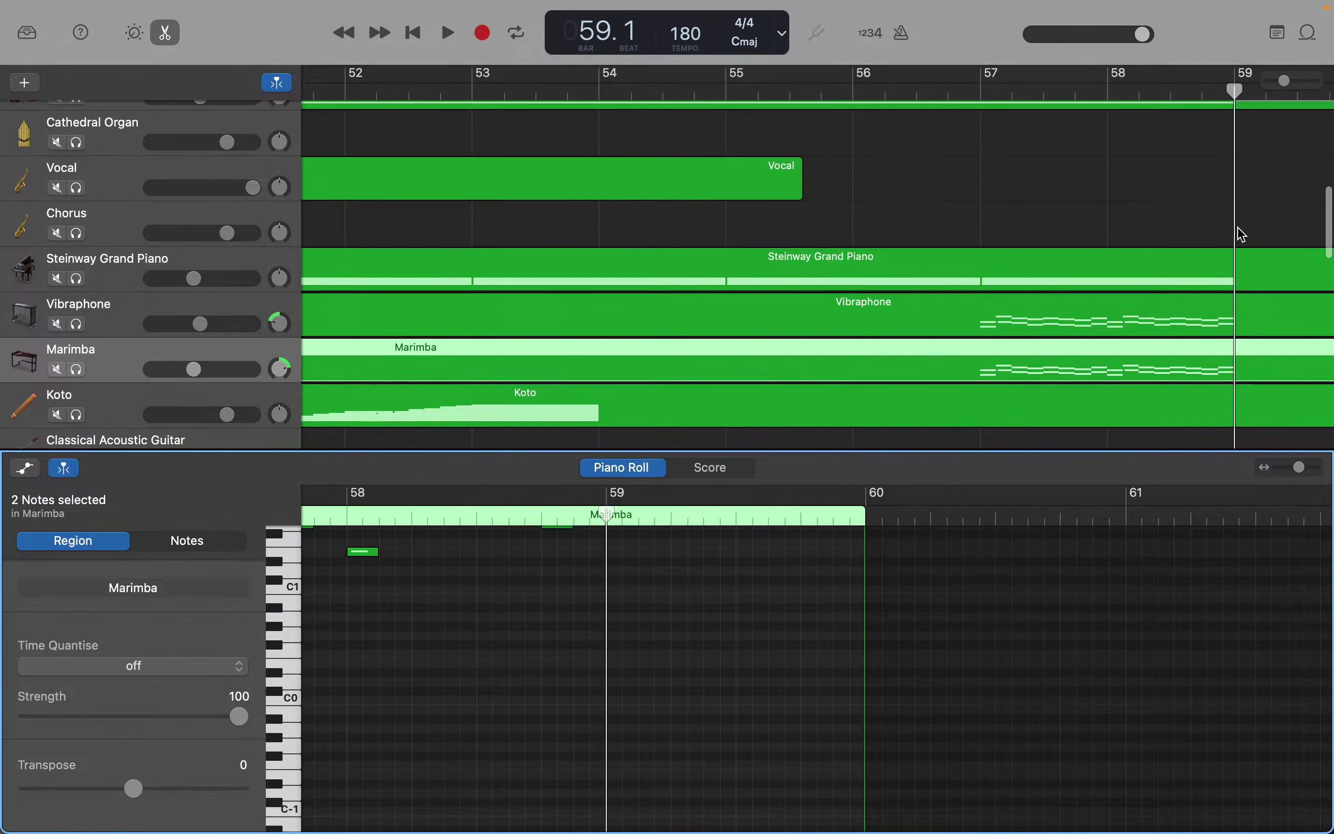
left_click_drag(1235, 94, 556, 204)
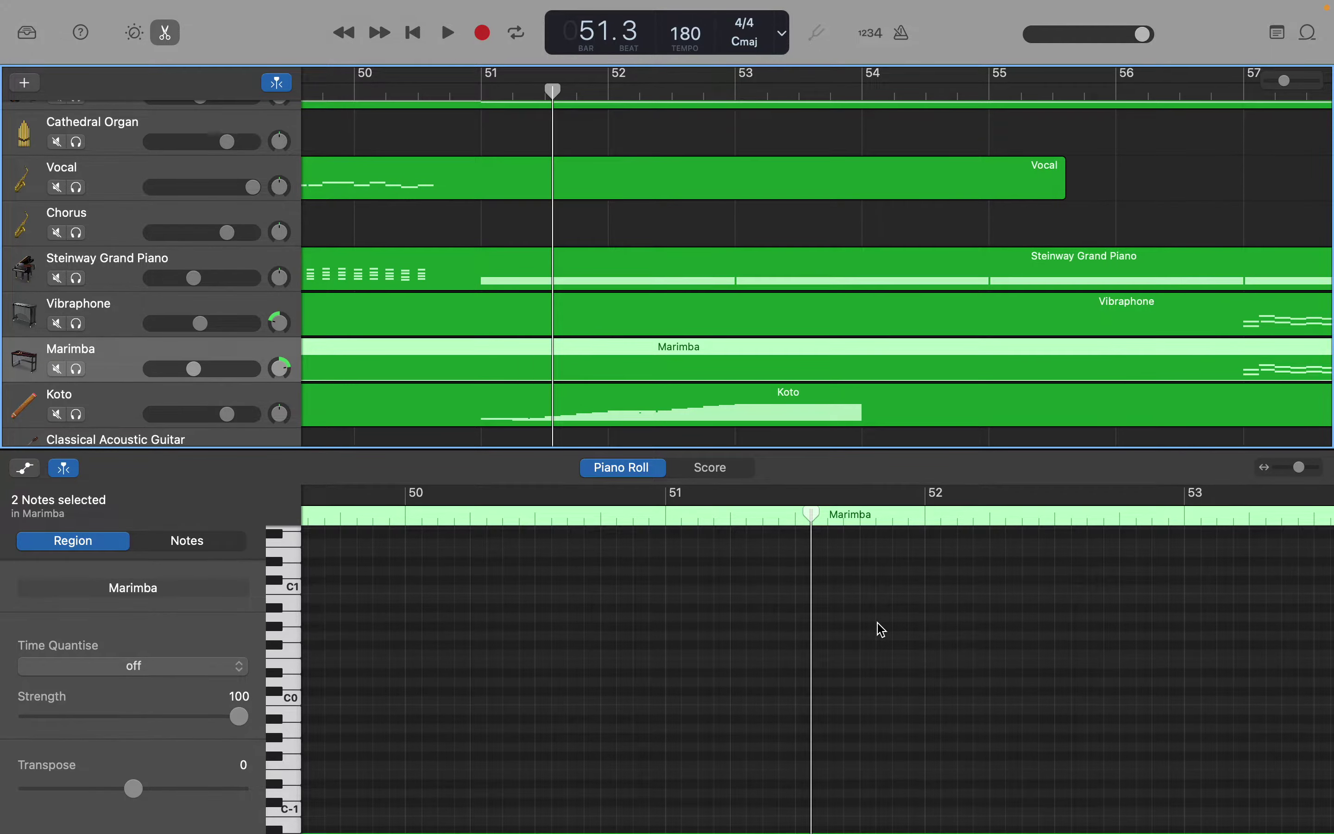
Step: Create a two-bar E2 note on beat 4 of bar 51 in the Steinway Grand Piano region
scroll(882, 629, "up", 10)
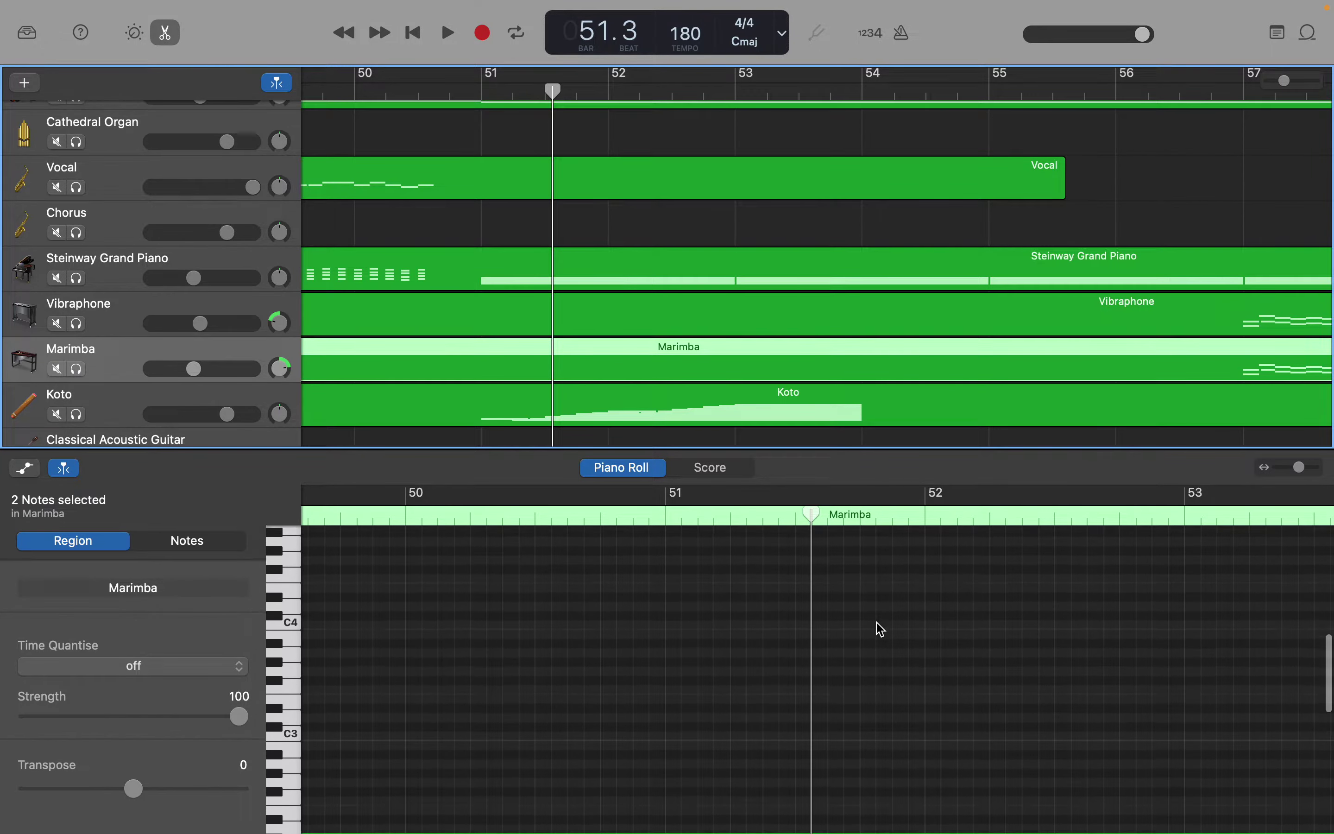
scroll(881, 628, "up", 10)
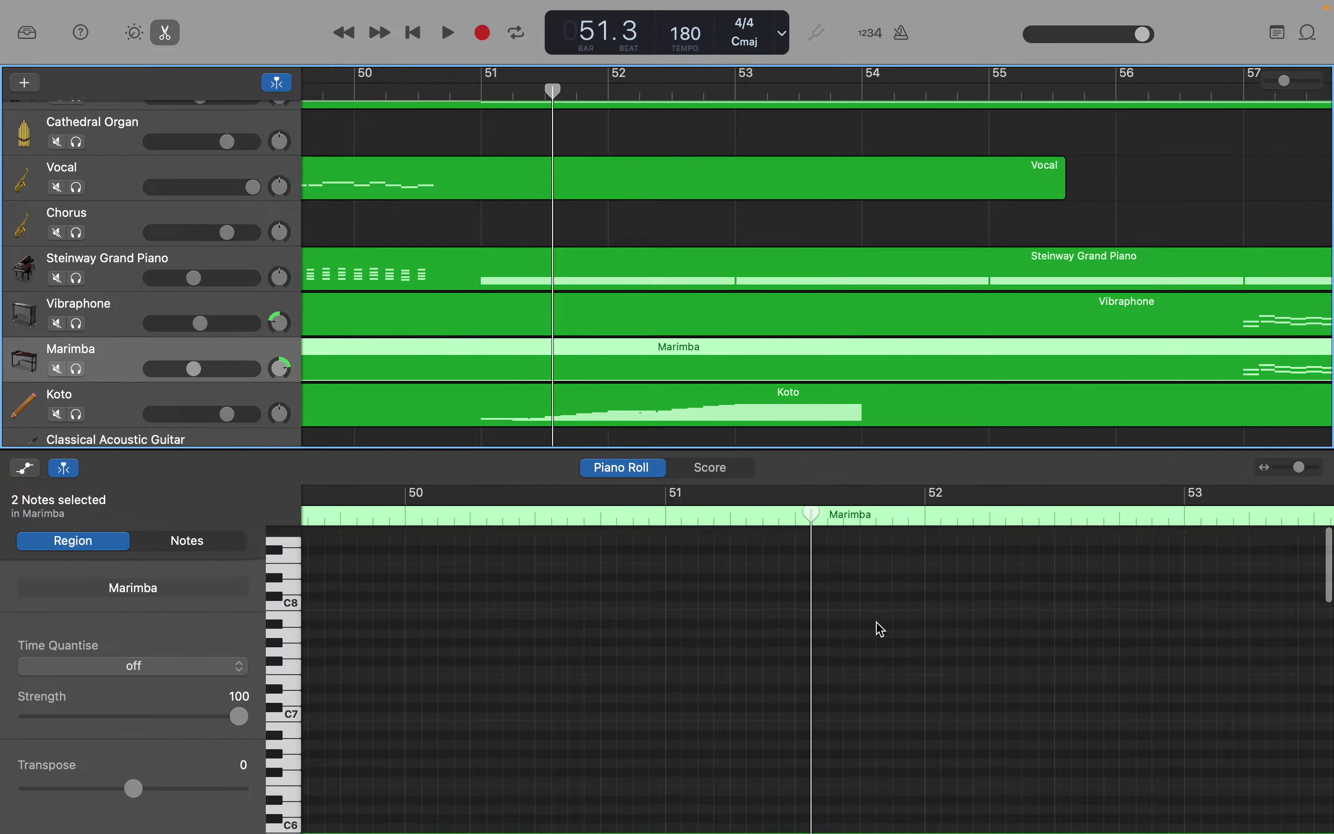
scroll(881, 628, "down", 3)
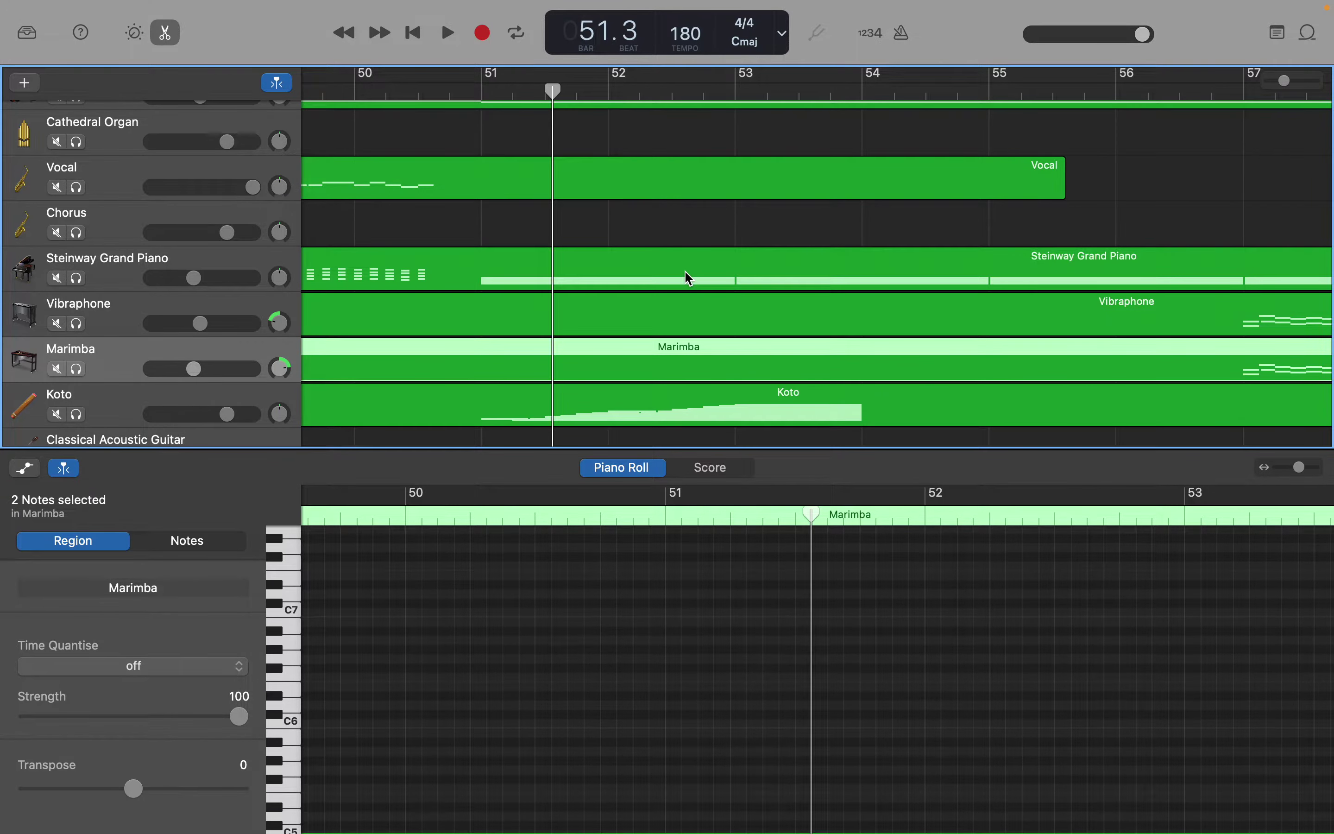
left_click(631, 260)
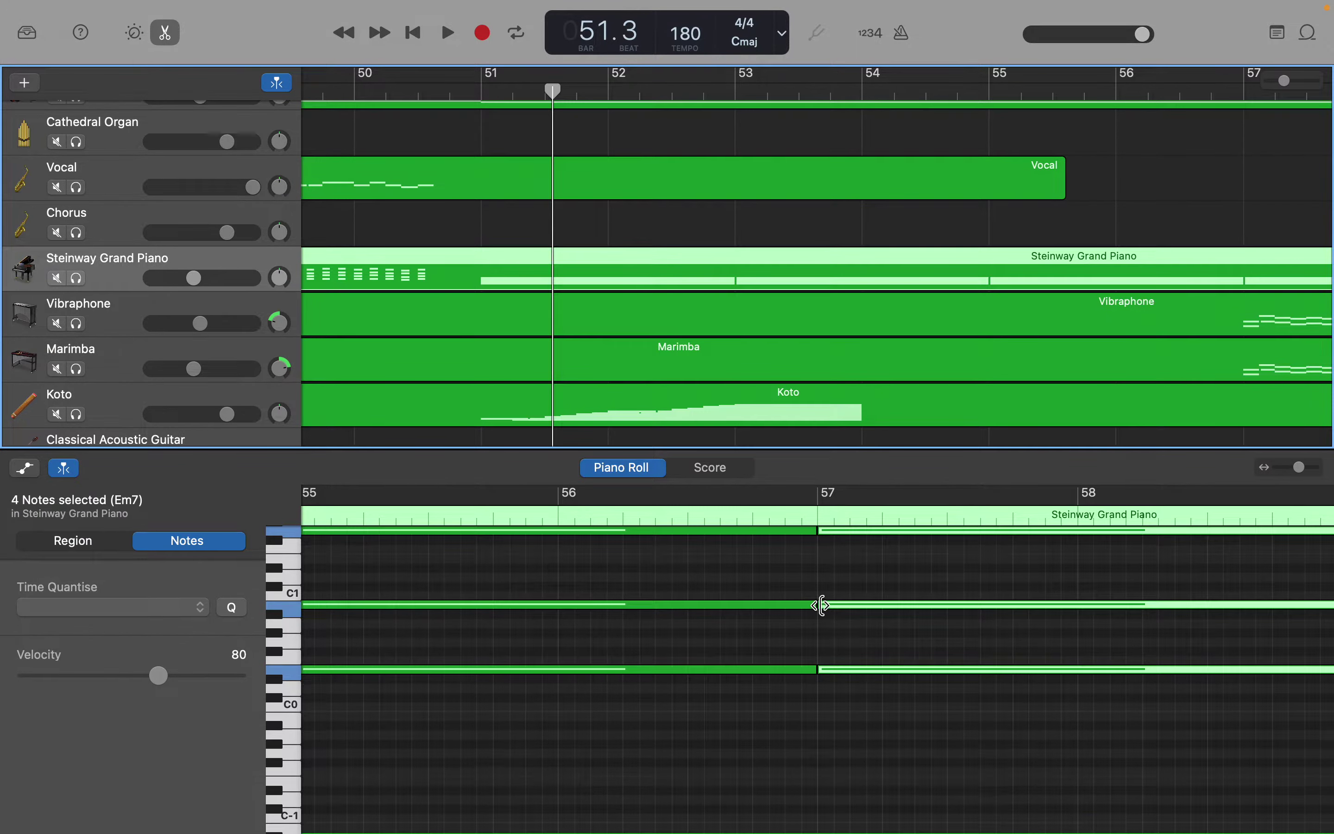
scroll(821, 607, "left", 10)
scroll(824, 611, "left", 5)
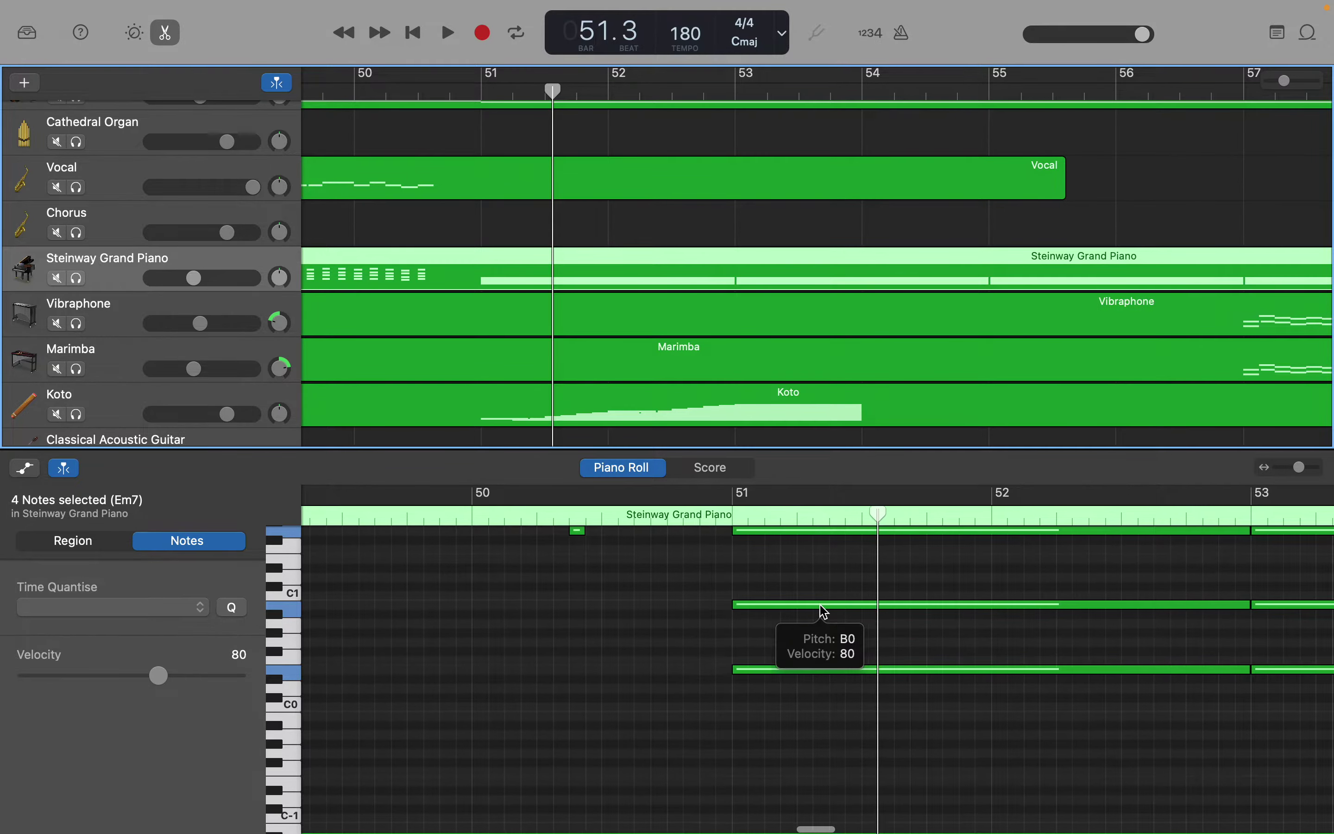
scroll(824, 611, "up", 5)
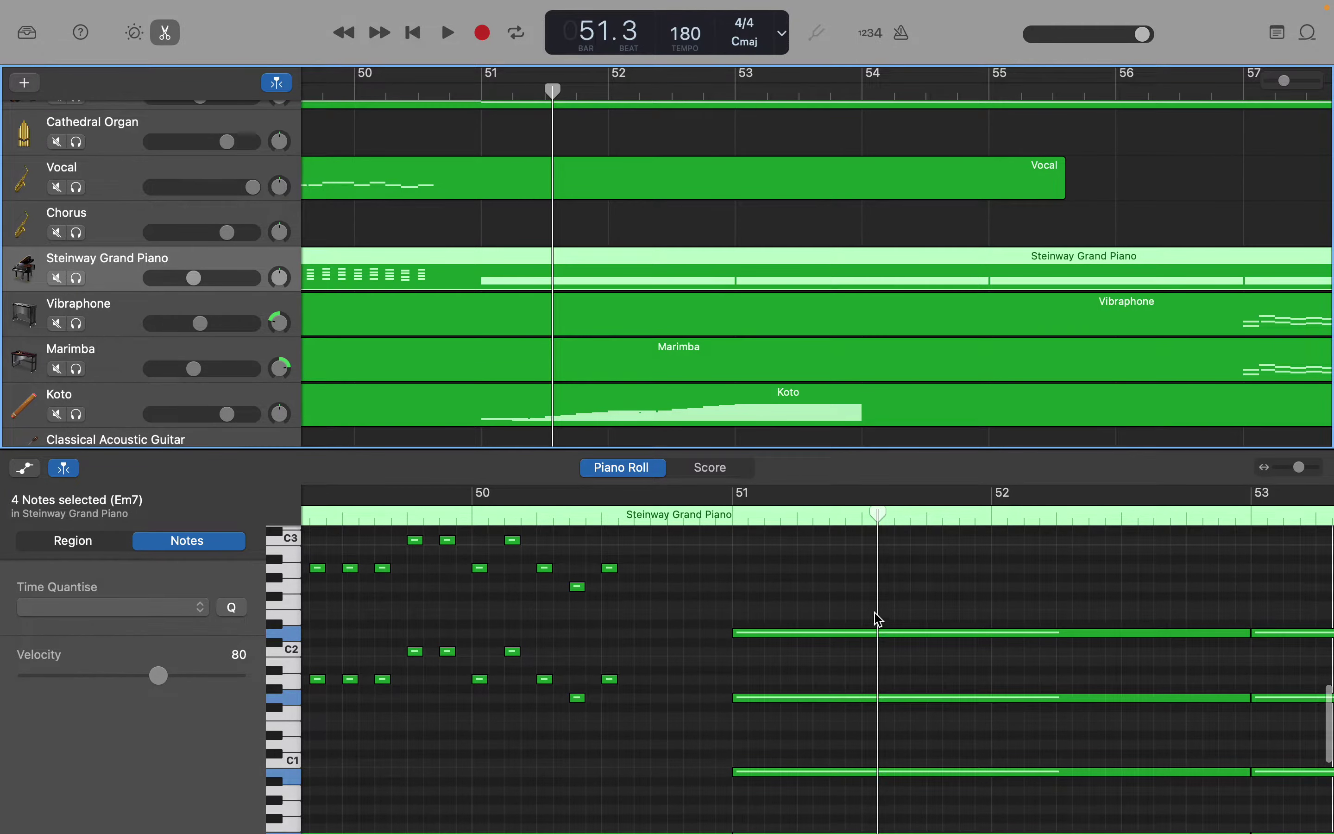
right_click(939, 622)
left_click(951, 625)
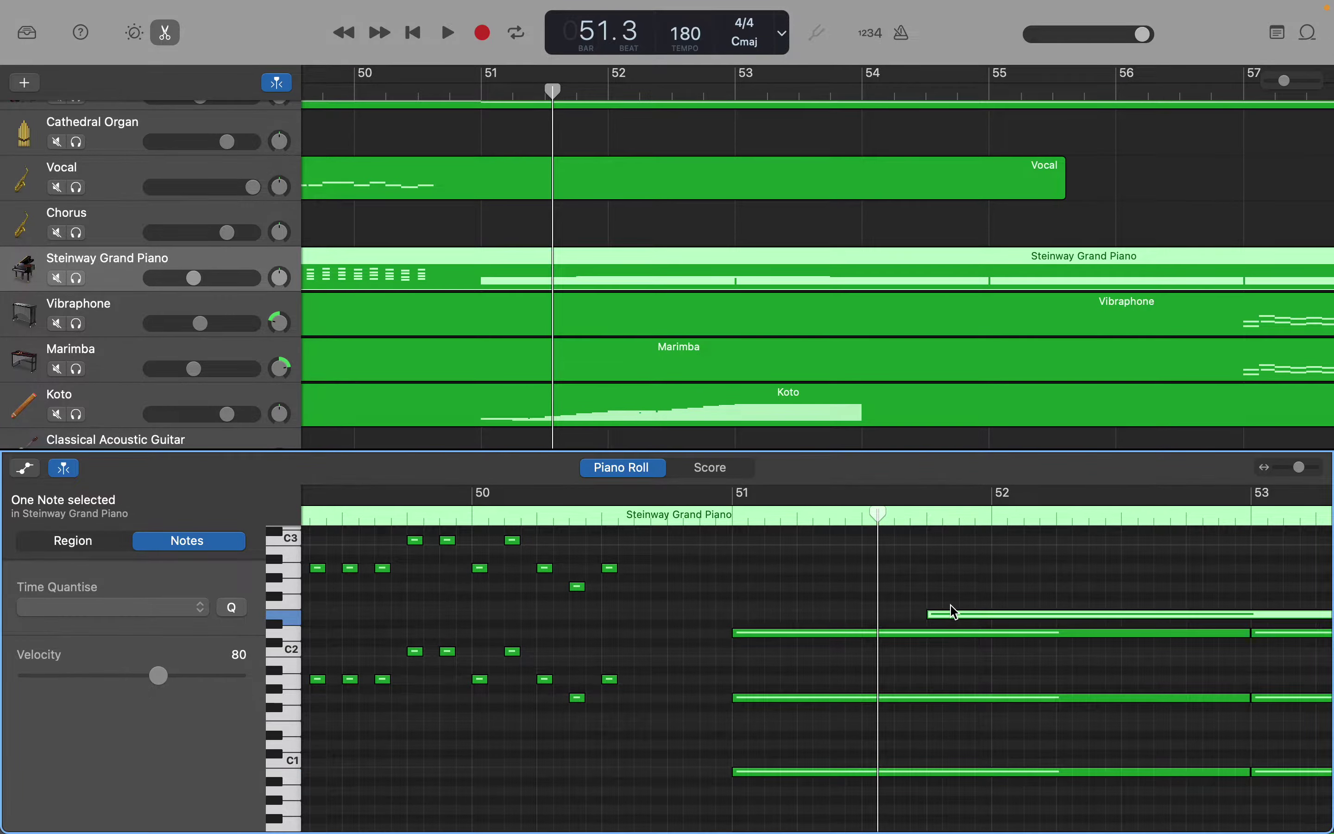
Step: Add two-bar G2 and B2 notes above the E2 note, each starting a sixteenth after the note below
scroll(955, 611, "right", 5)
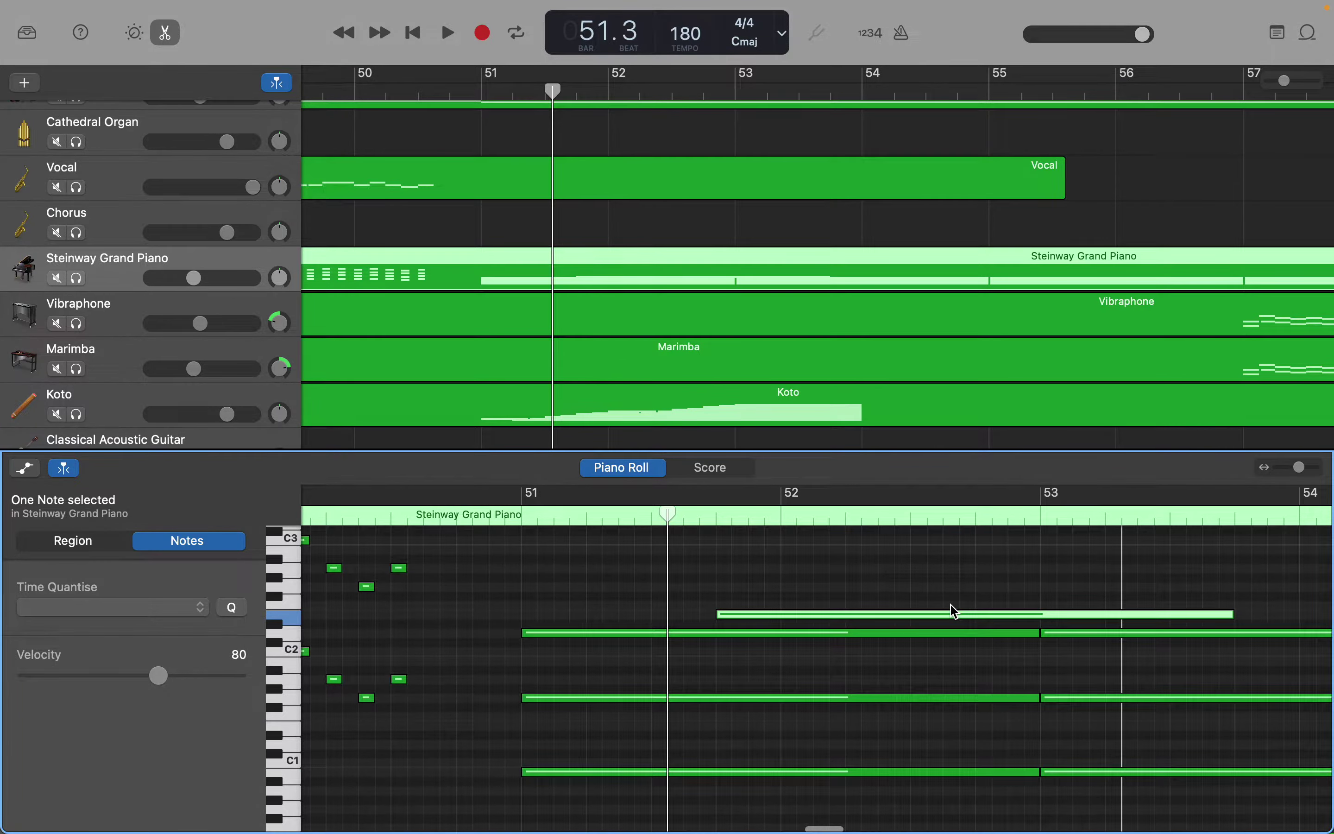
left_click(744, 596)
right_click(741, 594)
left_click(758, 599)
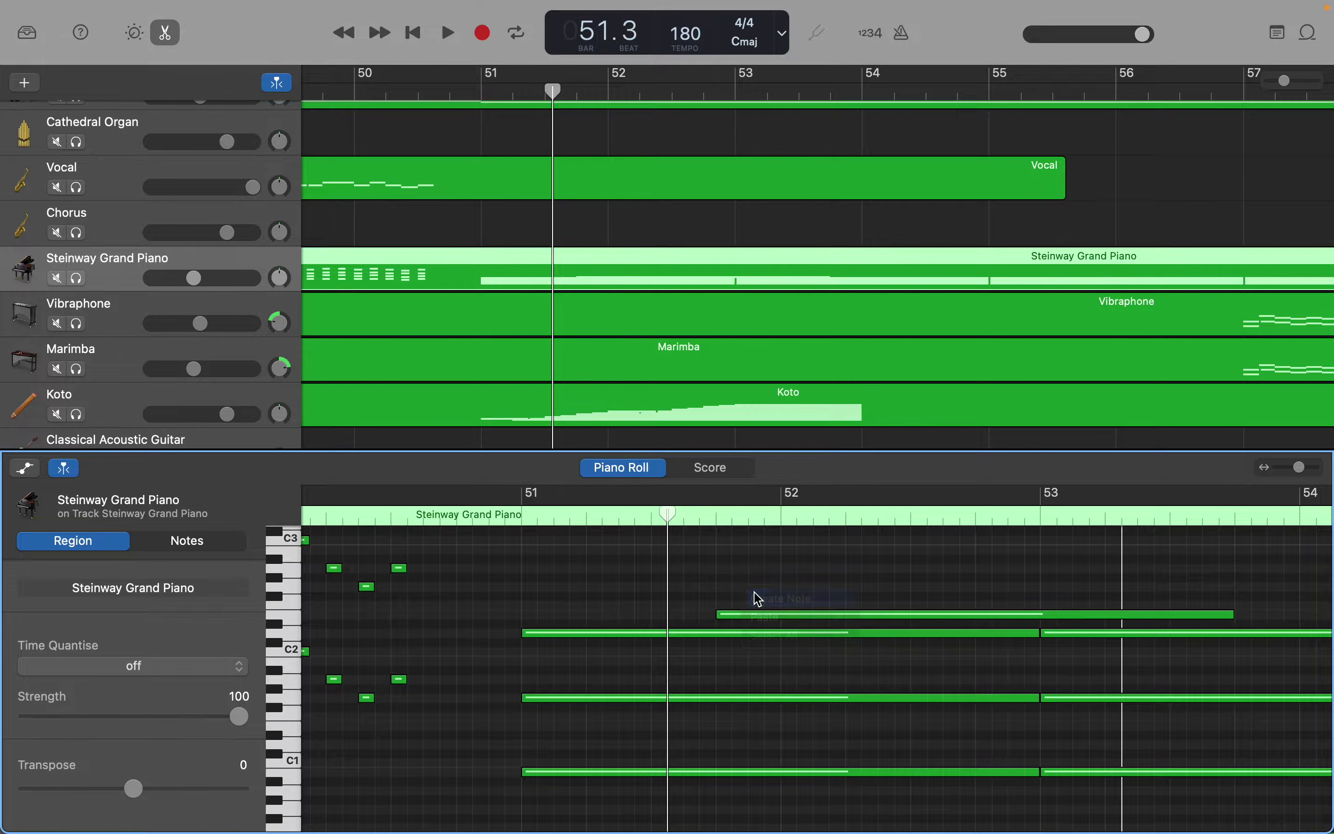
right_click(762, 575)
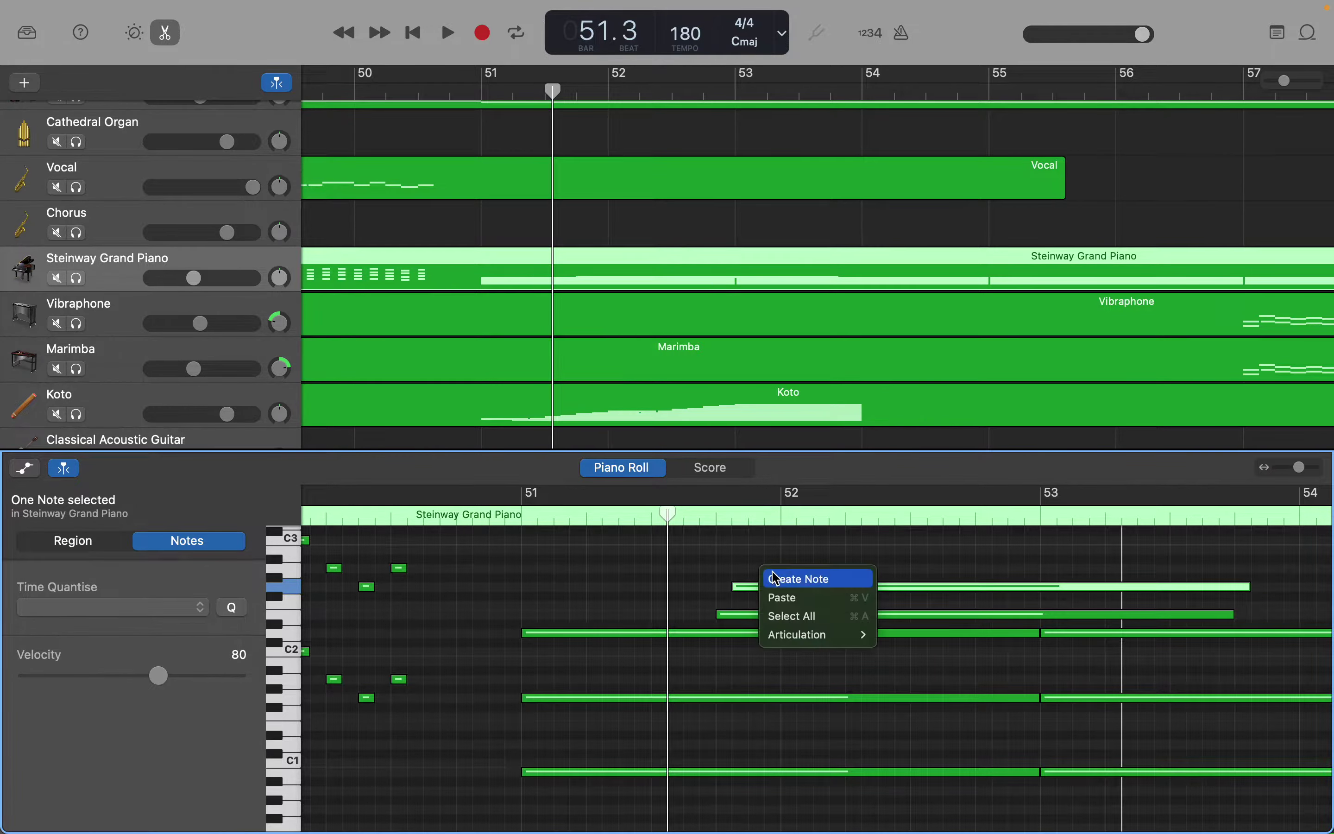
left_click(769, 574)
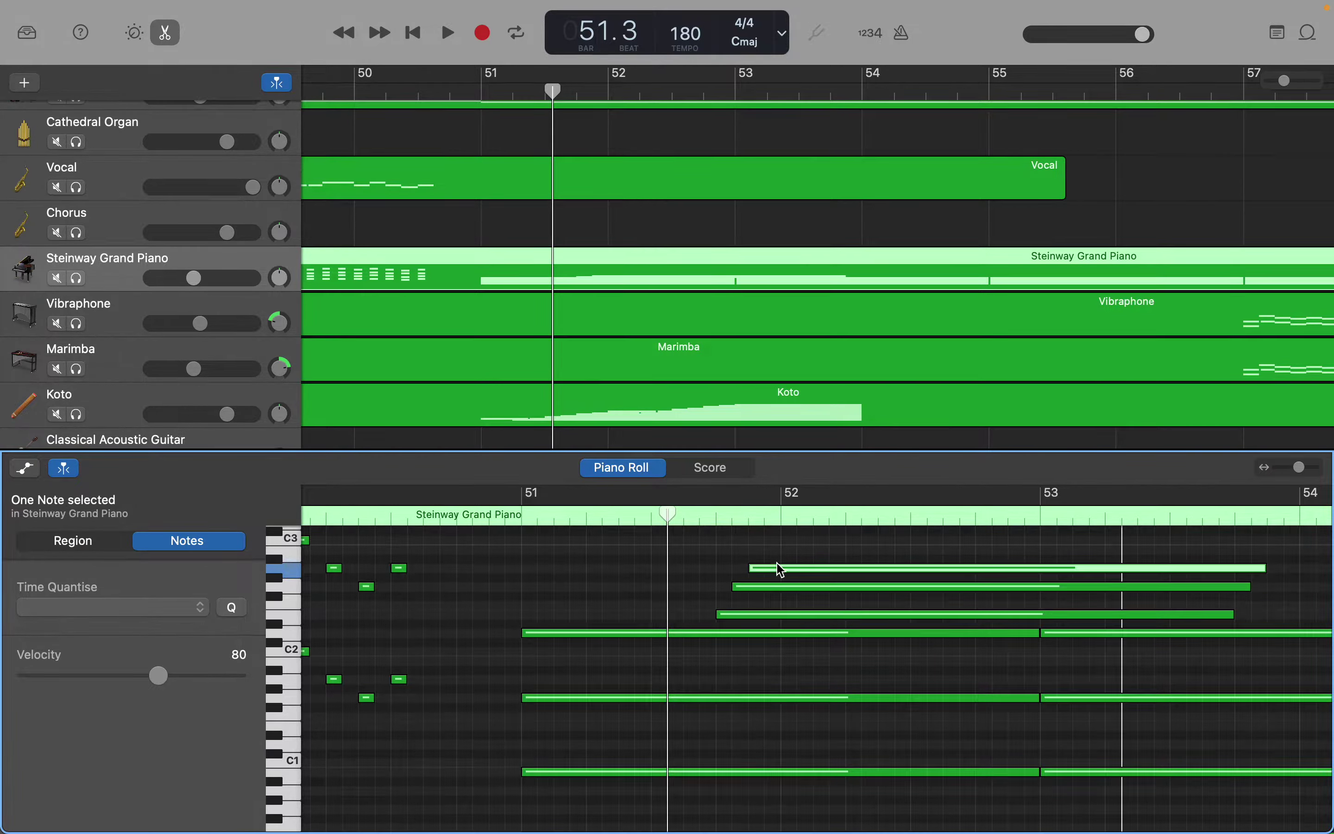
left_click_drag(781, 570, 777, 561)
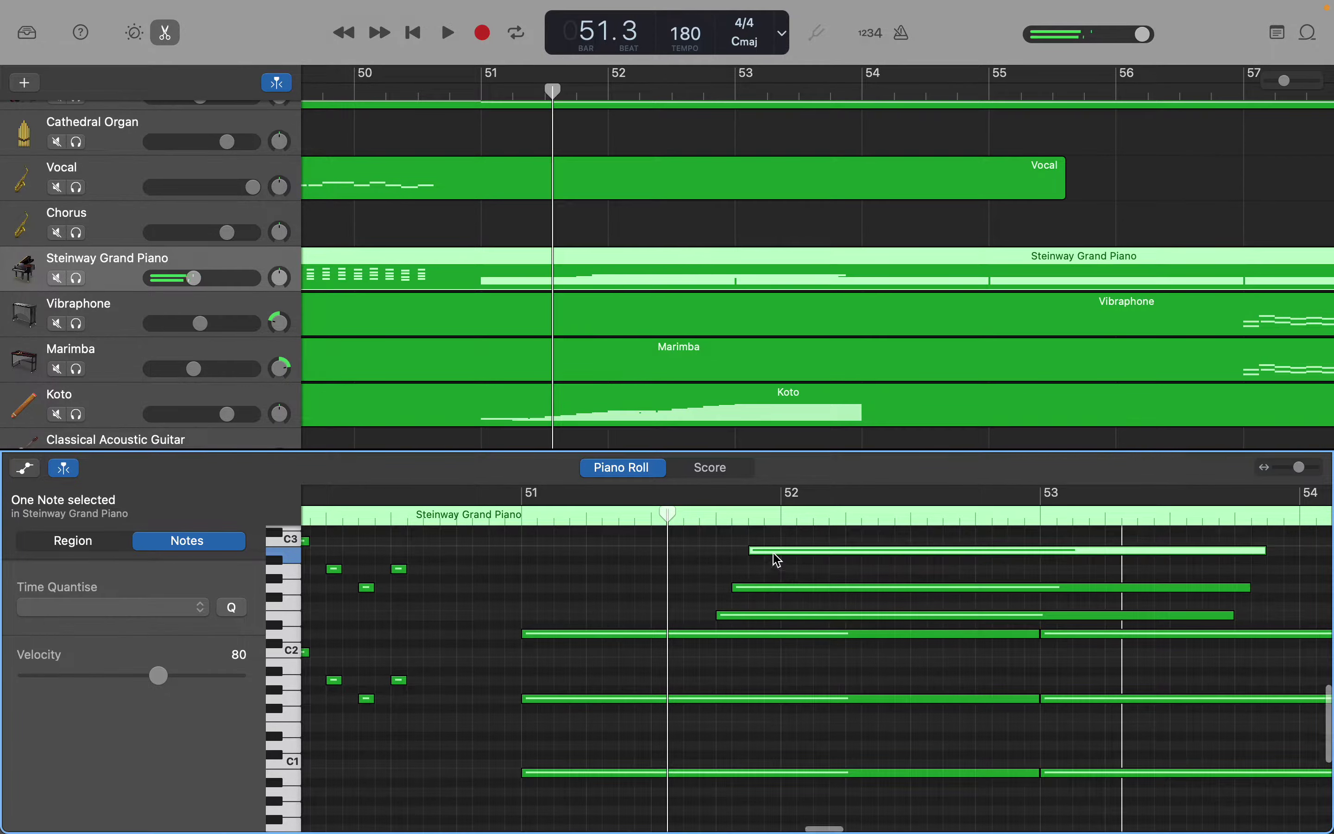
Step: Add two-bar D3 and F3 notes above the B2 note, continuing the sixteenth-note stagger up to bar 52
scroll(777, 560, "up", 3)
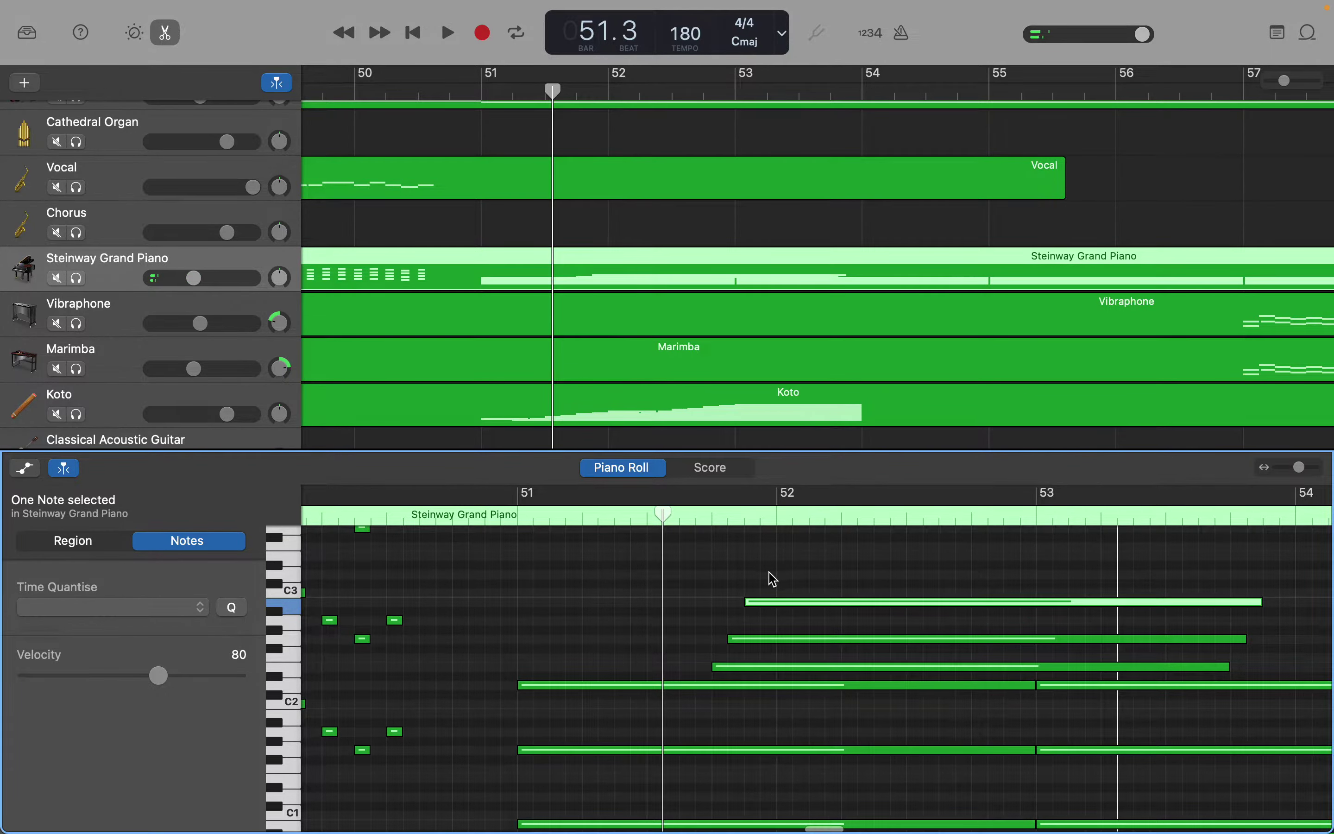
left_click(774, 579)
right_click(771, 576)
left_click(780, 580)
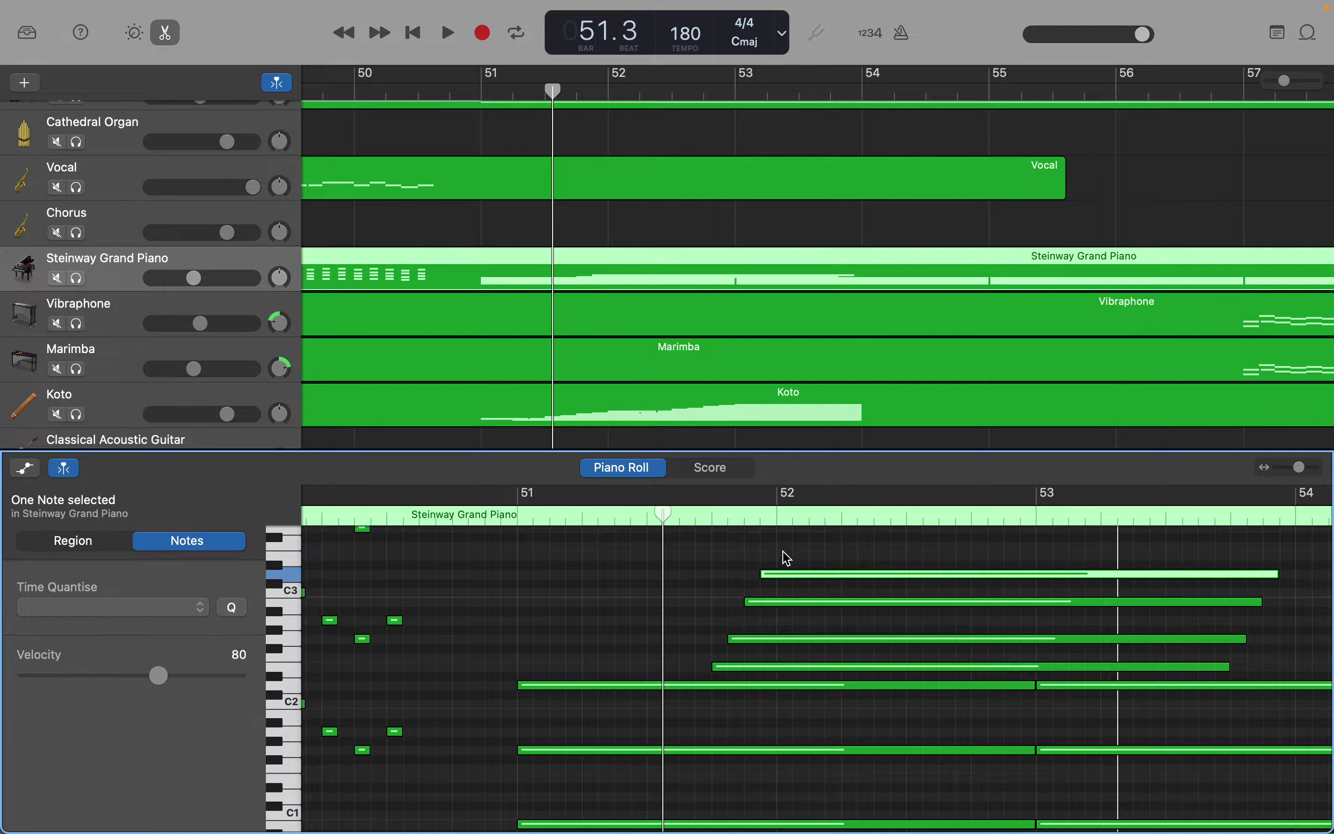
right_click(788, 554)
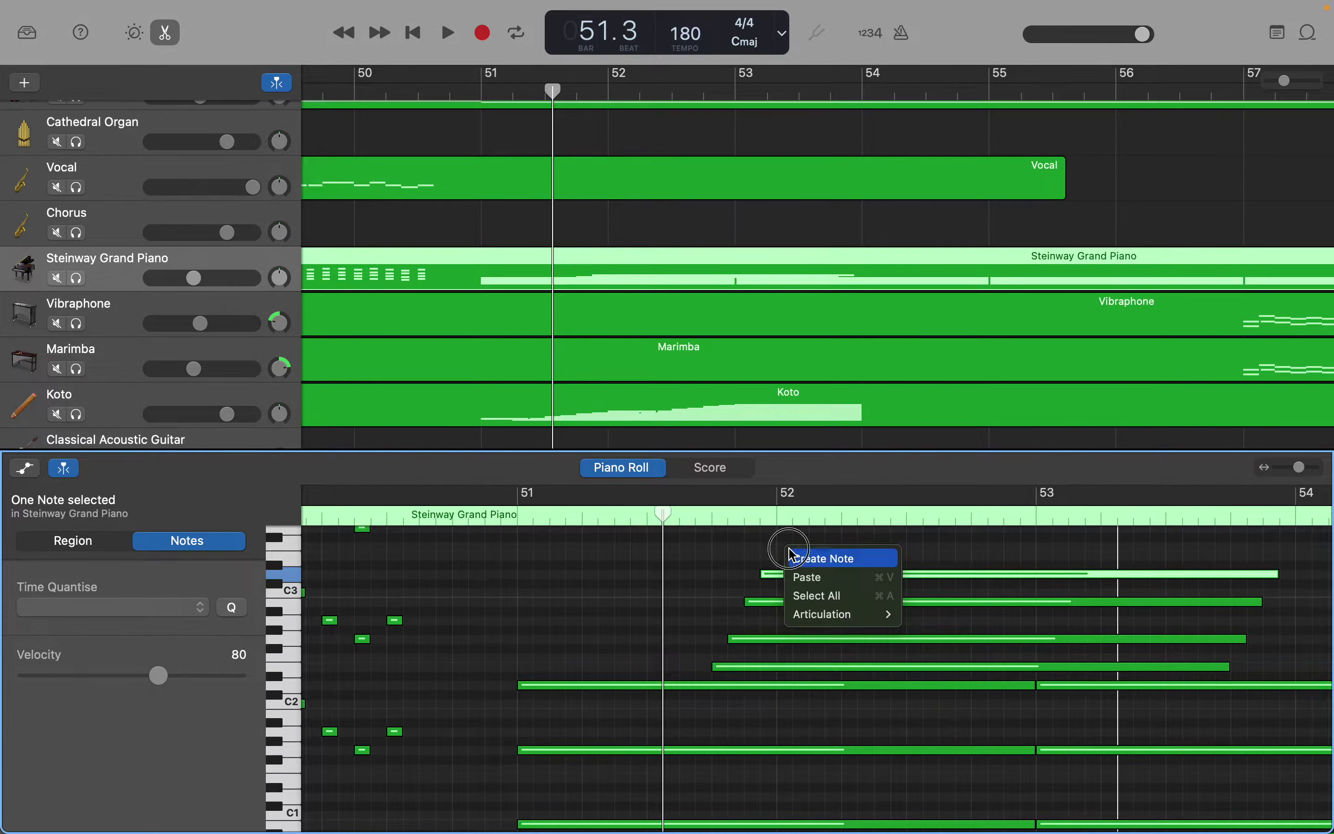
left_click(793, 555)
Step: Copy the five staggered notes E2 to F3 and paste them from beat 4 of bar 53
scroll(1082, 705, "right", 5)
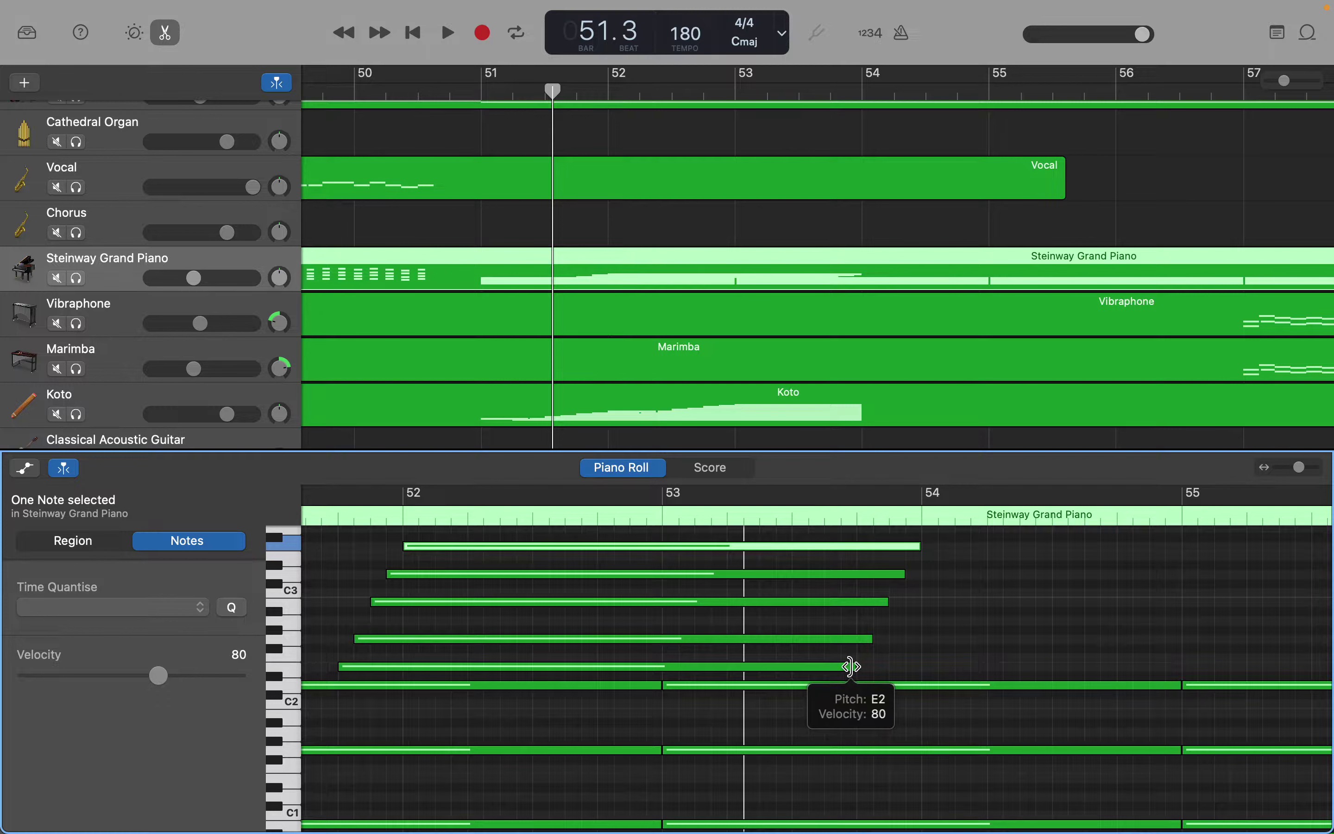
left_click_drag(850, 667, 856, 666)
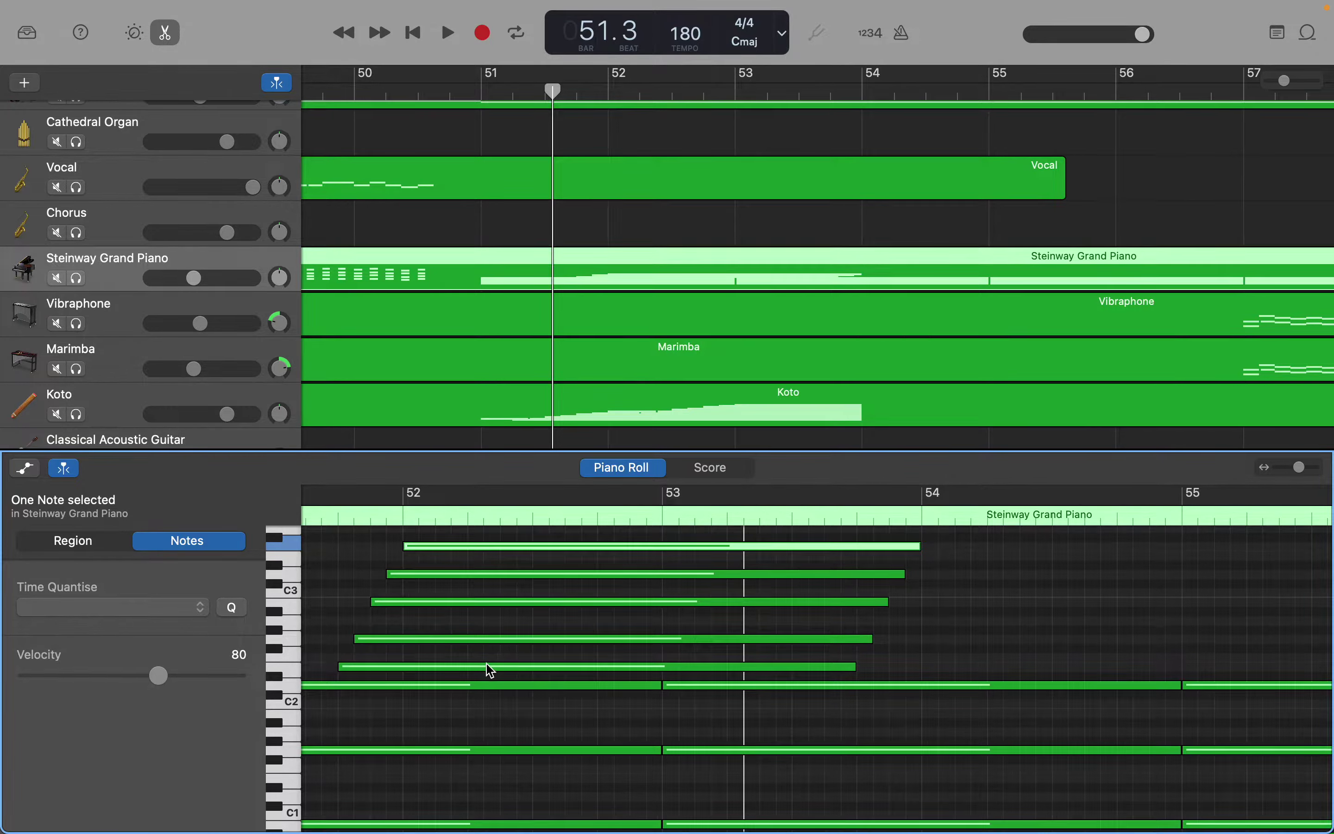
left_click_drag(406, 673, 468, 543)
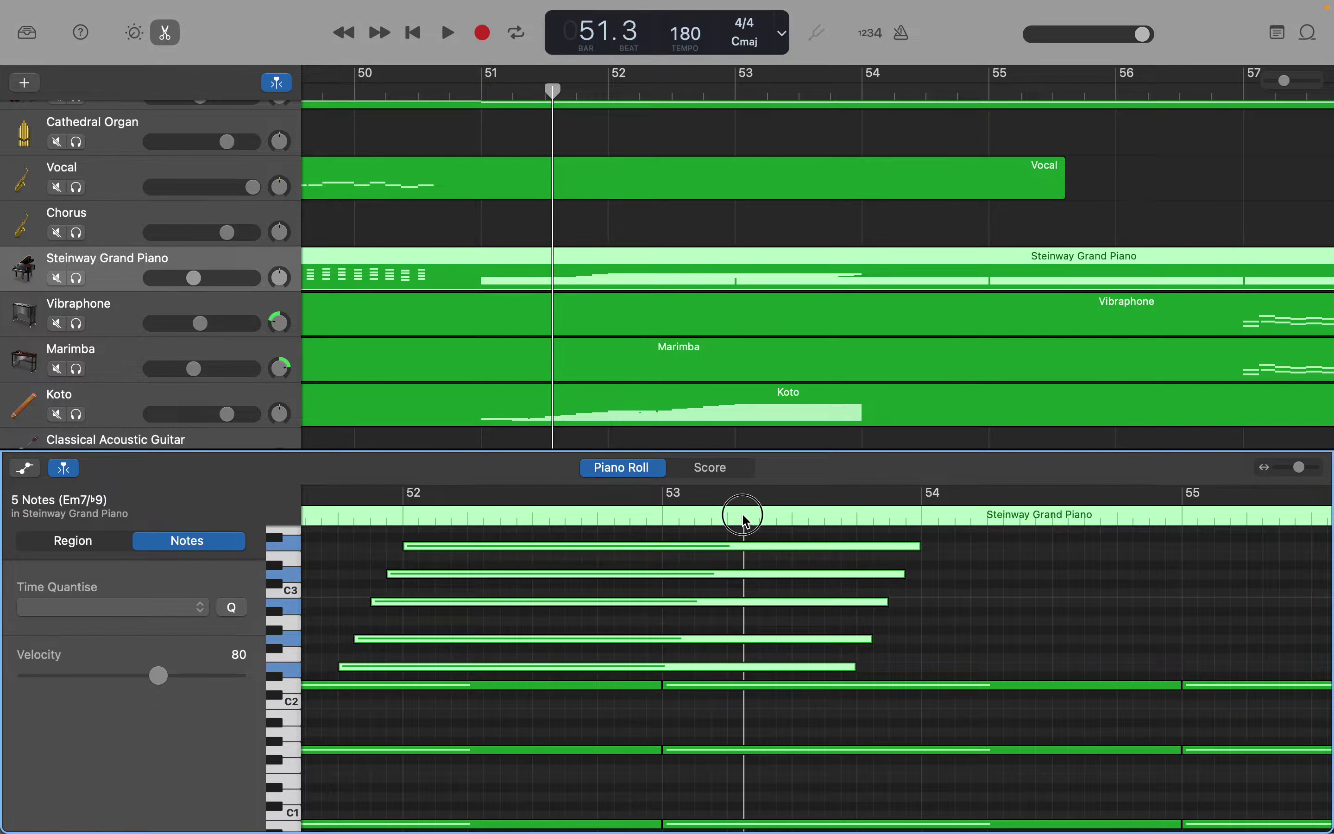
mouse_move(748, 521)
left_mouse_down()
mouse_move(733, 518)
mouse_move(745, 518)
left_mouse_up()
left_click_drag(550, 90, 832, 95)
scroll(833, 93, "right", 5)
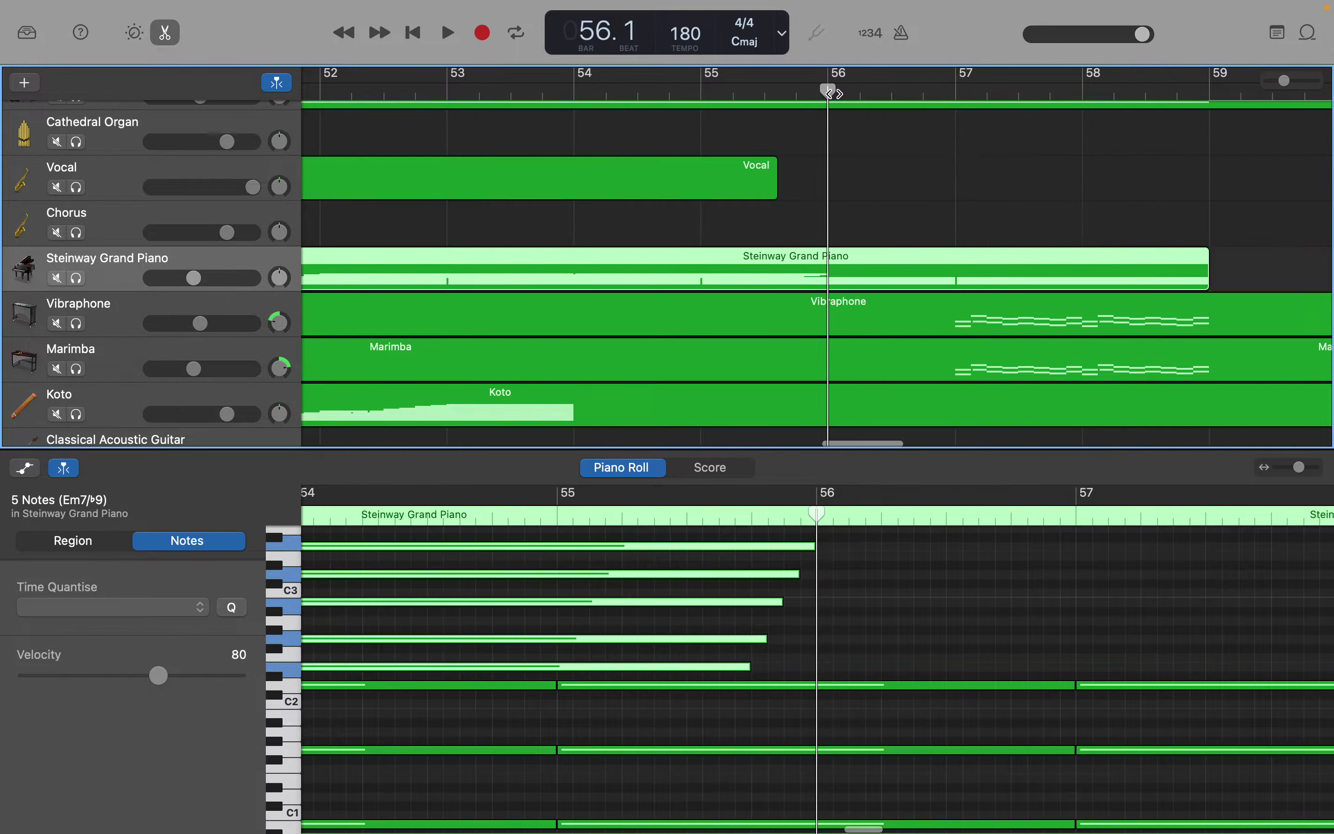
Step: Raise the five pasted staggered notes one octave and move the playhead to bar 55, beat 4
left_click(545, 539)
left_click_drag(545, 538, 542, 631)
left_click(545, 634)
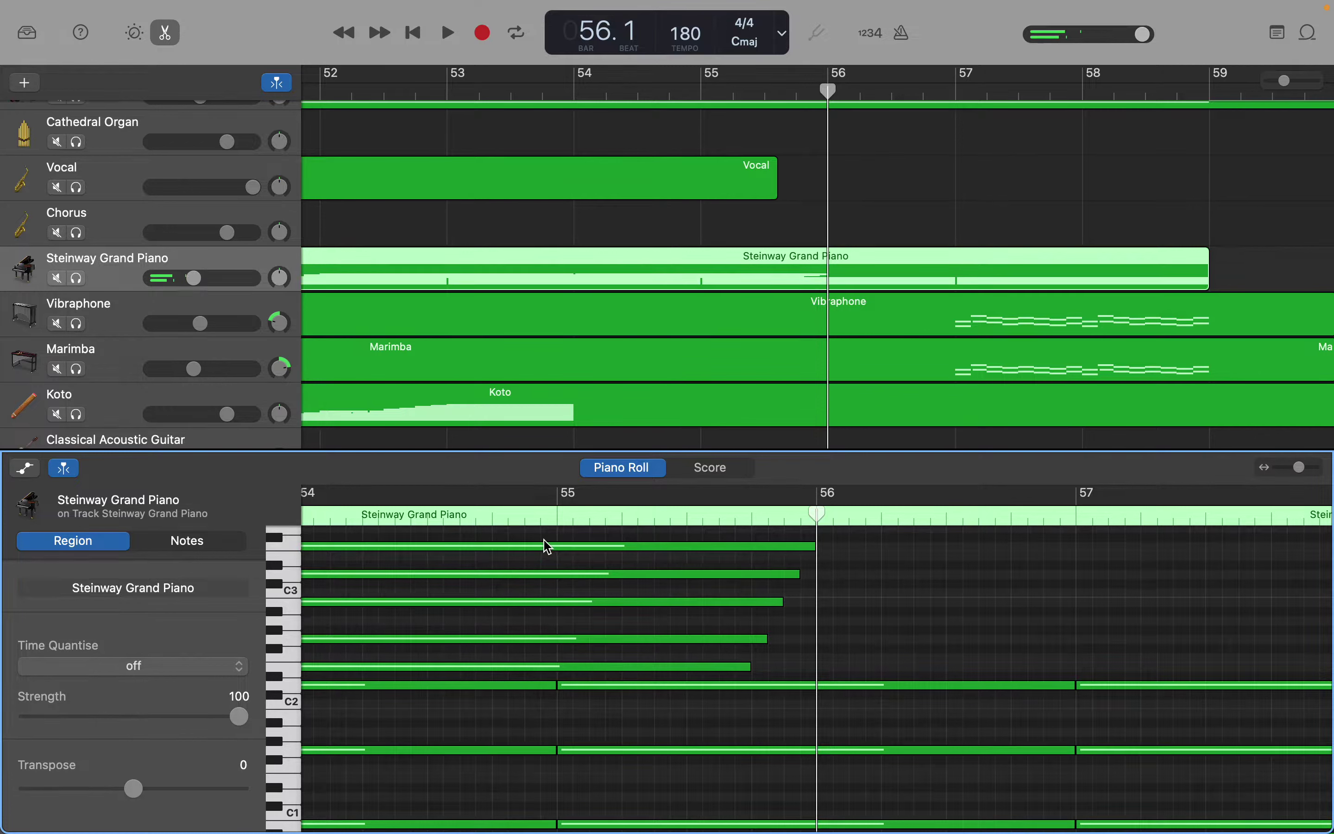
left_click_drag(545, 543, 560, 677)
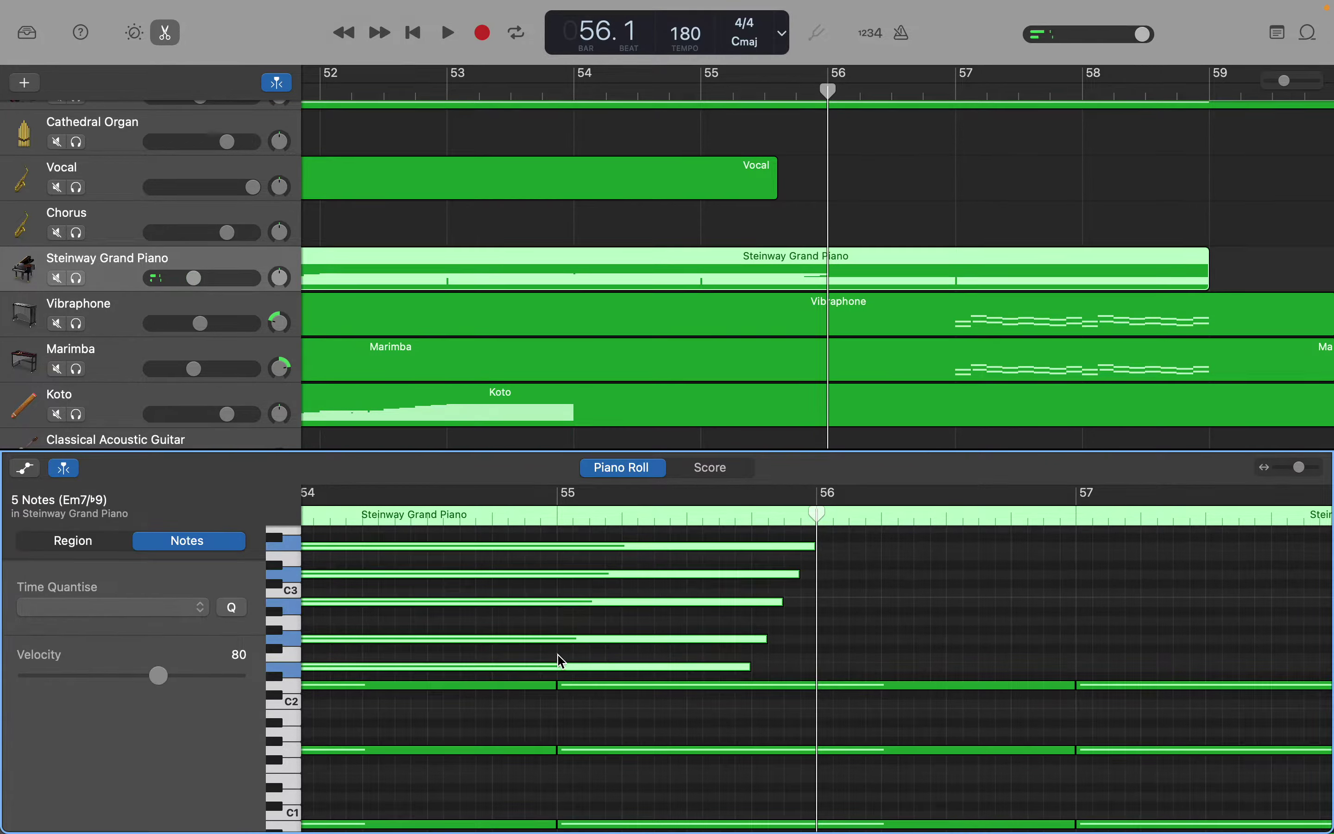
left_click_drag(559, 672, 561, 565)
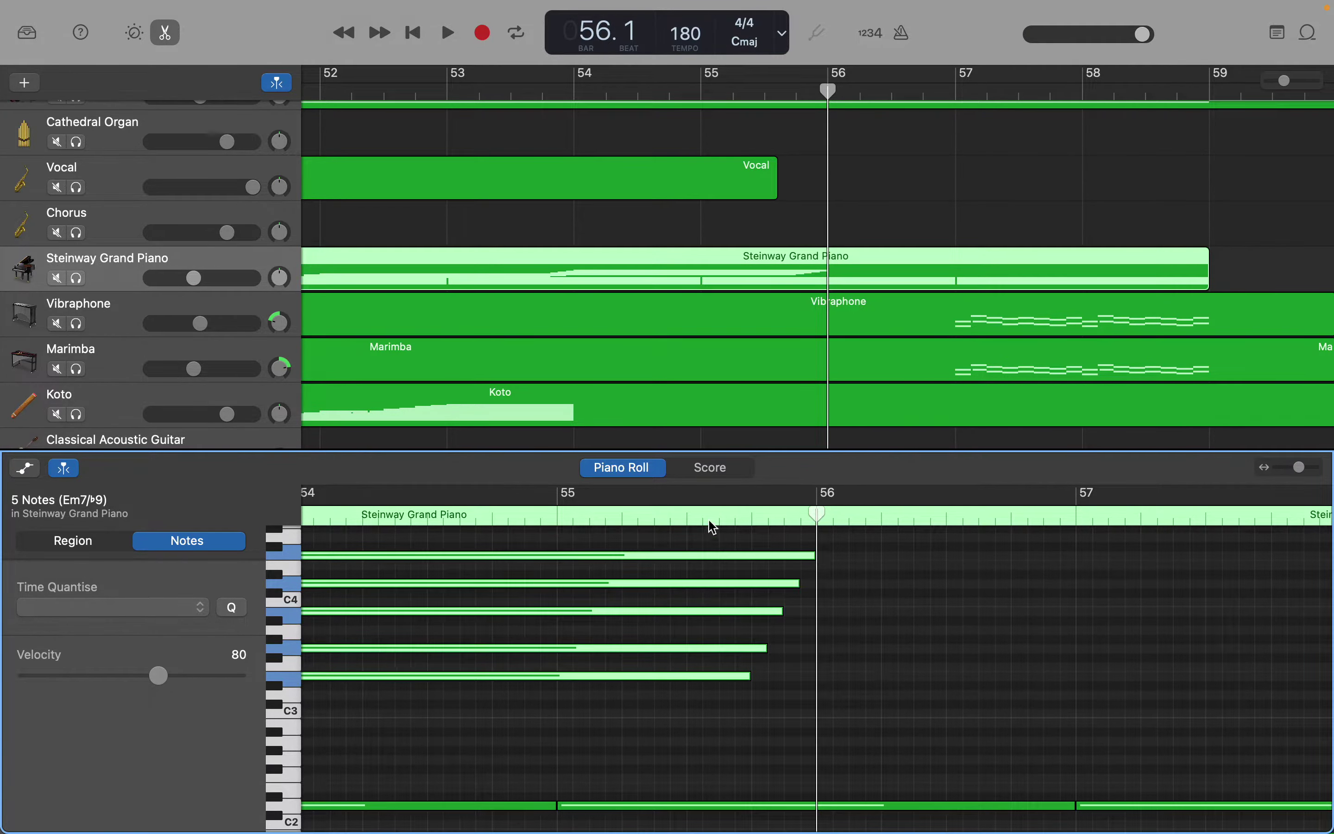
left_click_drag(818, 507, 753, 514)
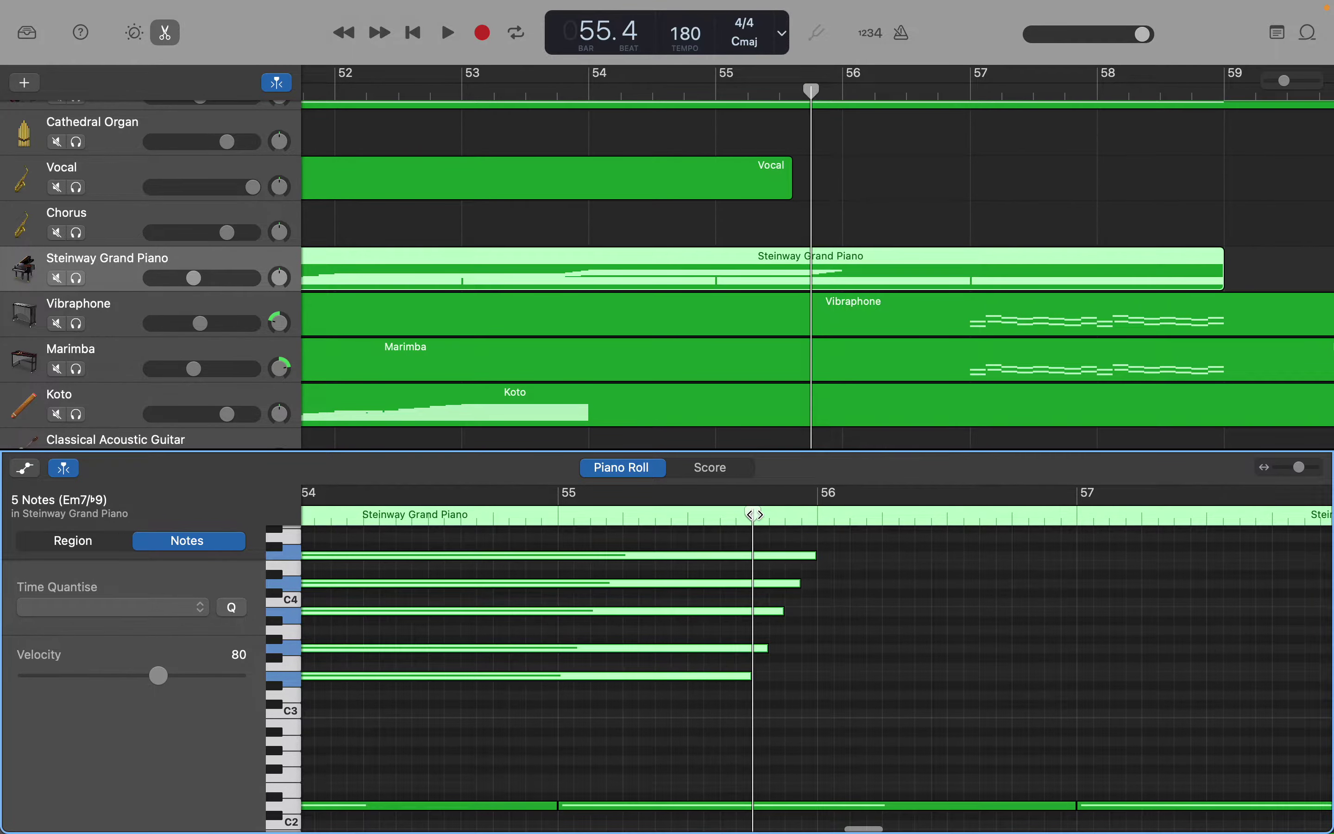
Step: Paste the five staggered piano notes from beat 4 of bar 55 and raise them one octave, so they run from E4 to F5
key("period")
key("period")
key("period")
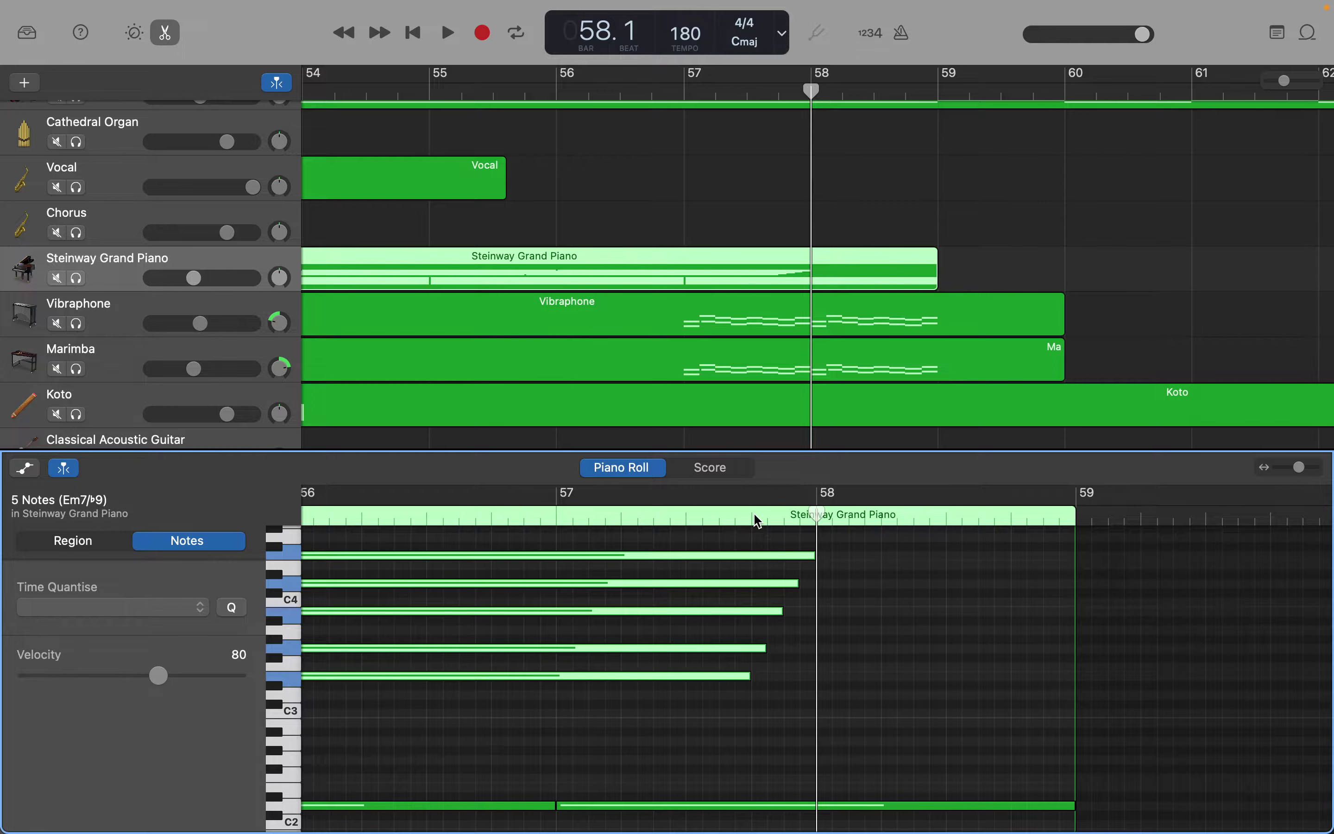
scroll(758, 521, "left", 5)
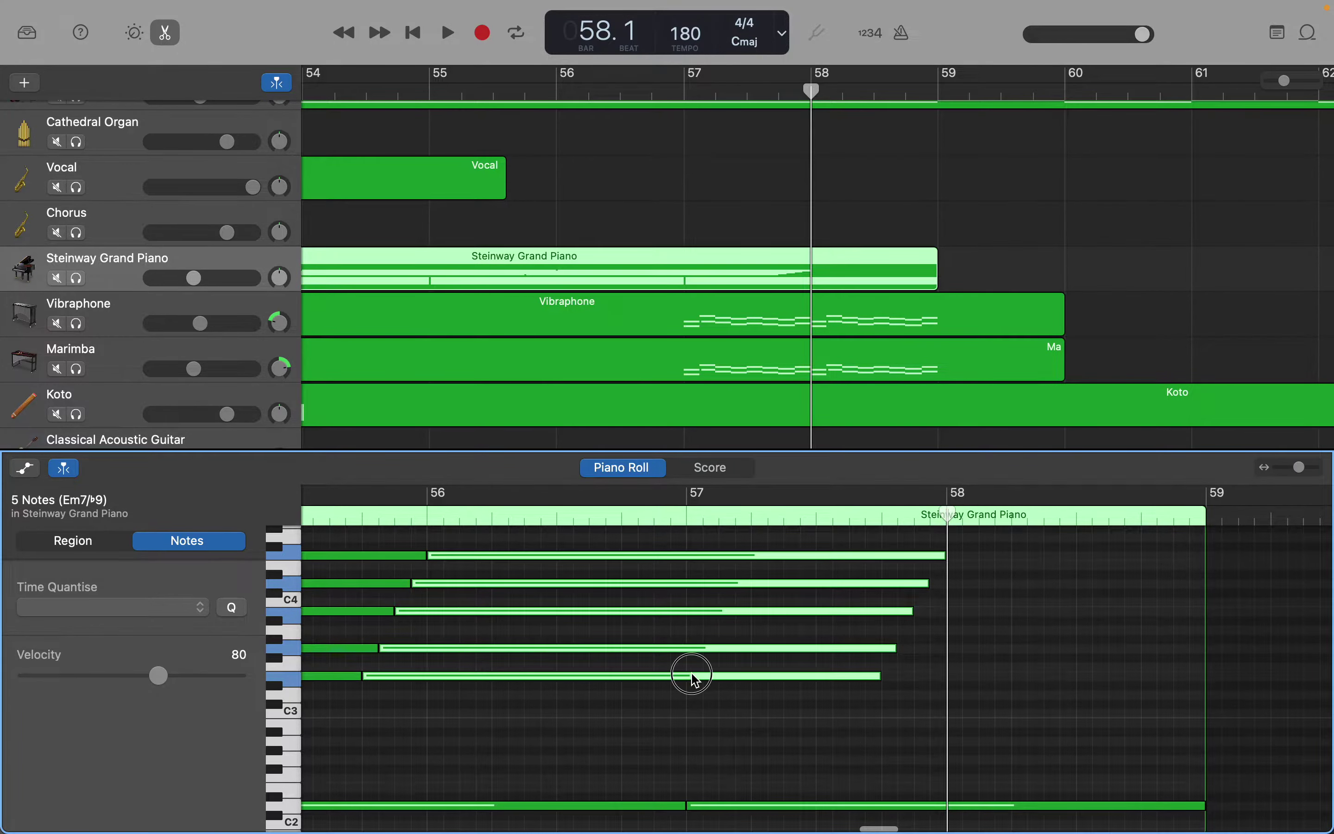
left_click_drag(693, 680, 696, 565)
Step: Paste the five staggered notes again from beat 4 of bar 57 and raise them one more octave, so they run from E5 to F6
scroll(697, 568, "left", 10)
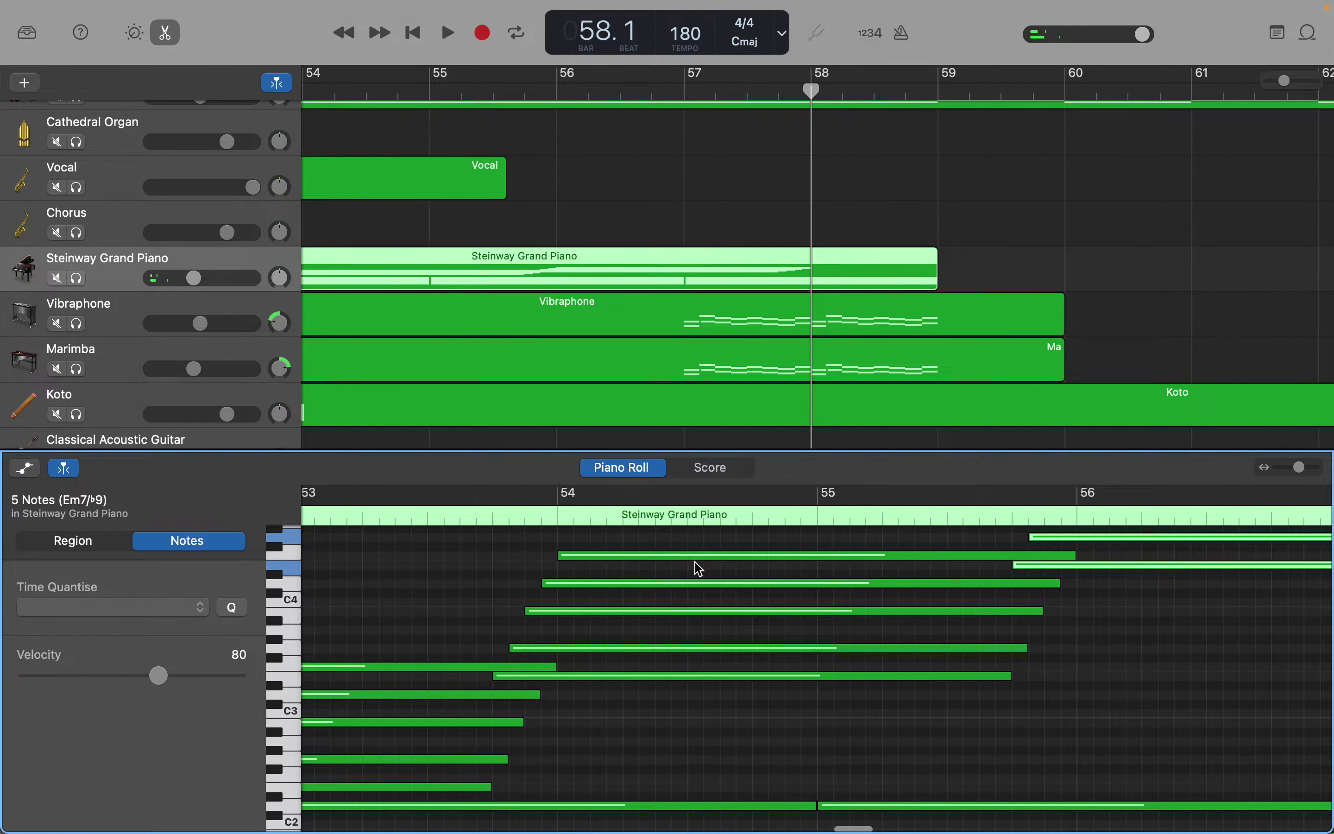
scroll(699, 570, "right", 7)
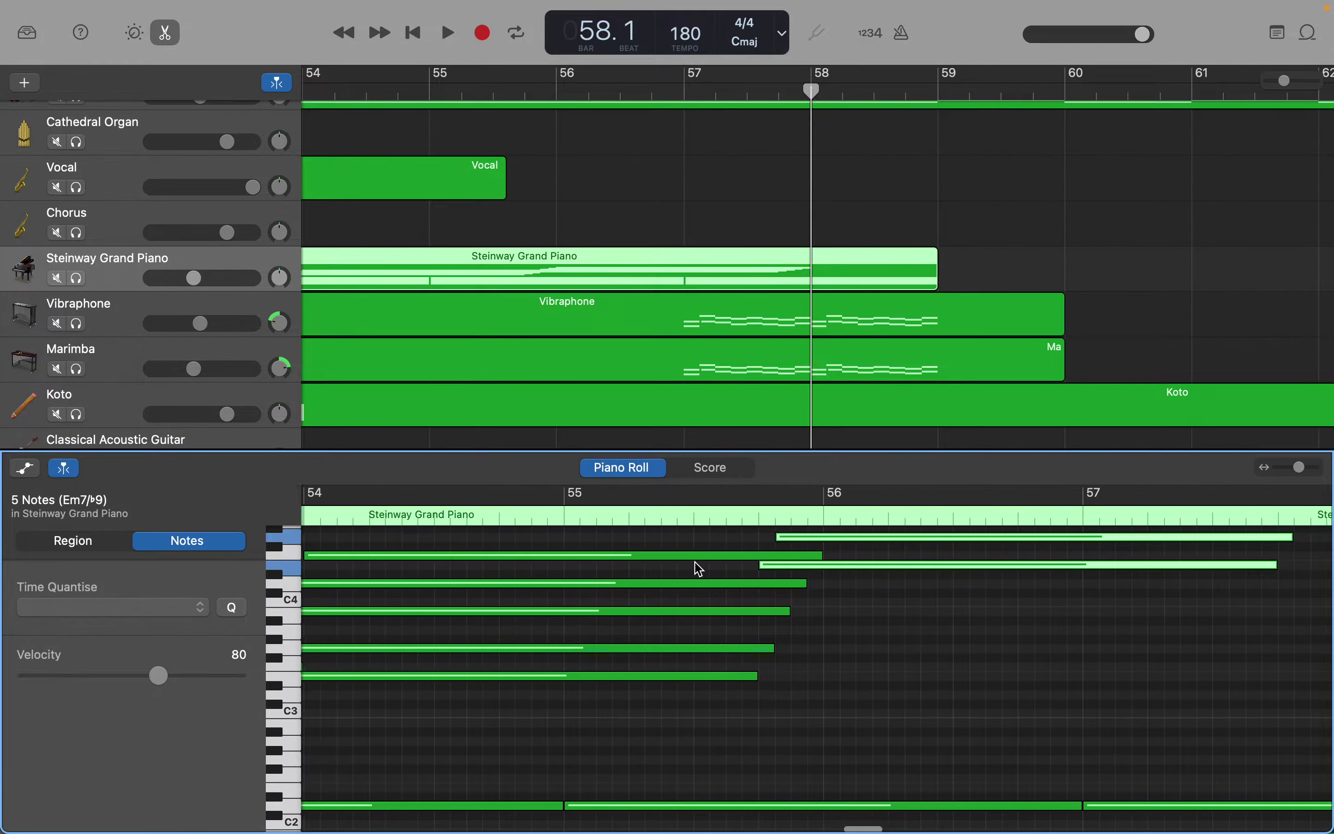
scroll(699, 570, "right", 4)
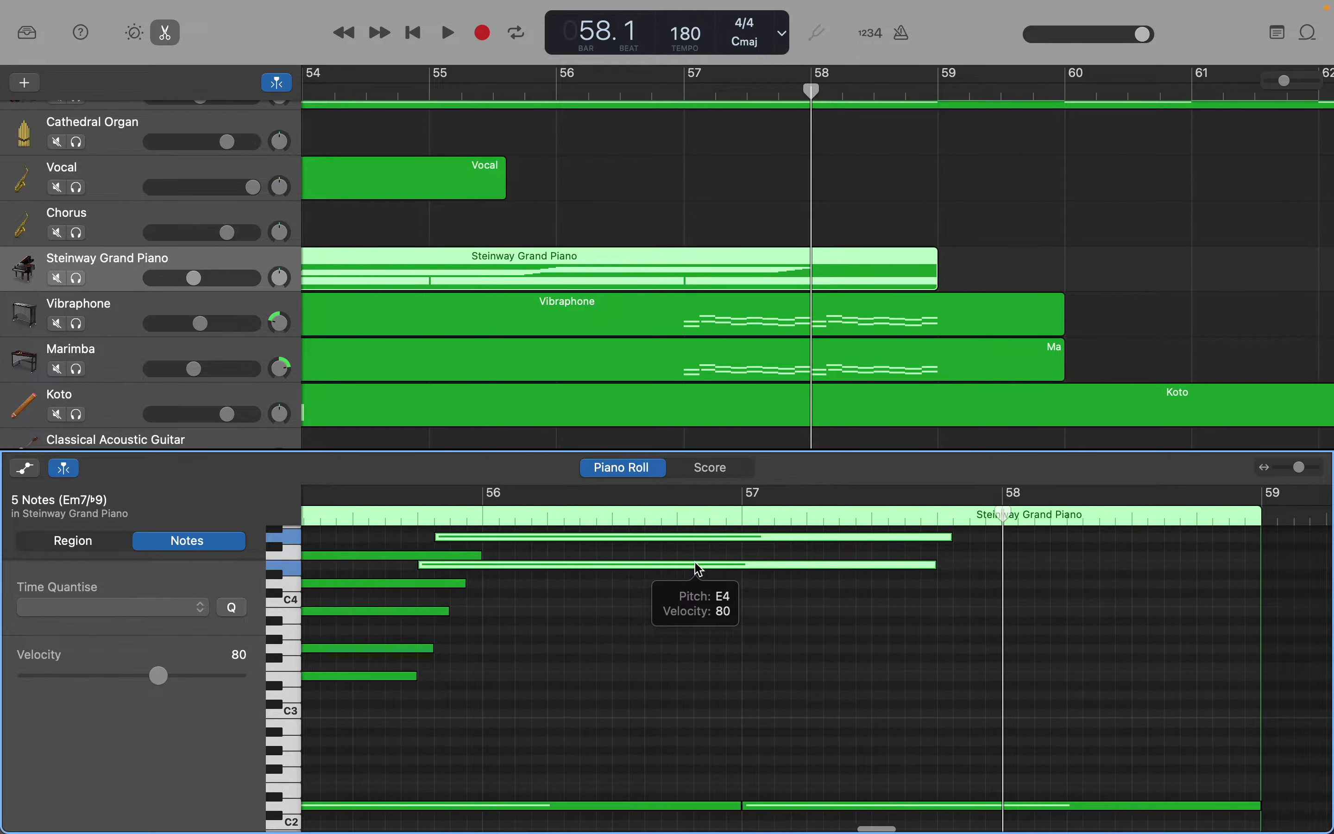
scroll(699, 569, "right", 3)
scroll(699, 569, "up", 6)
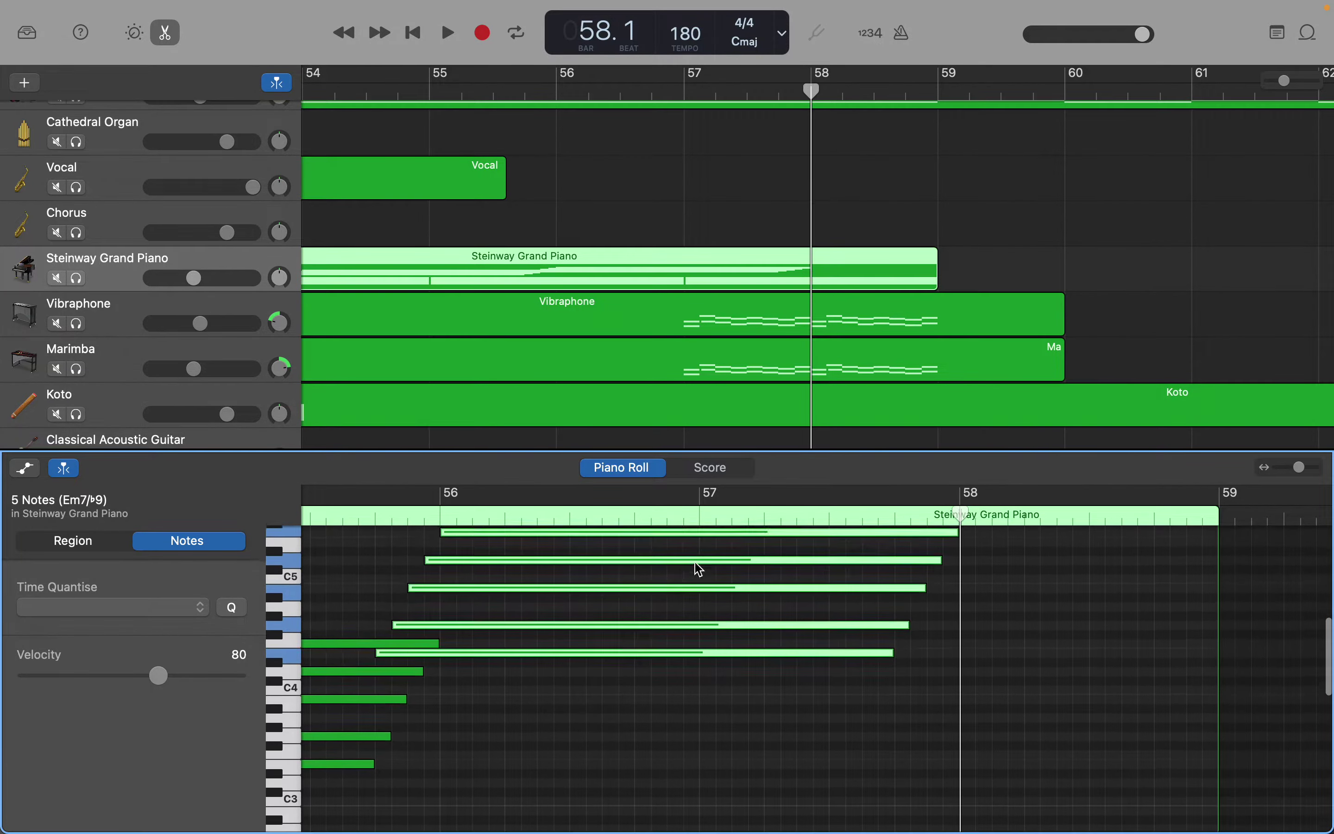
scroll(699, 569, "up", 1)
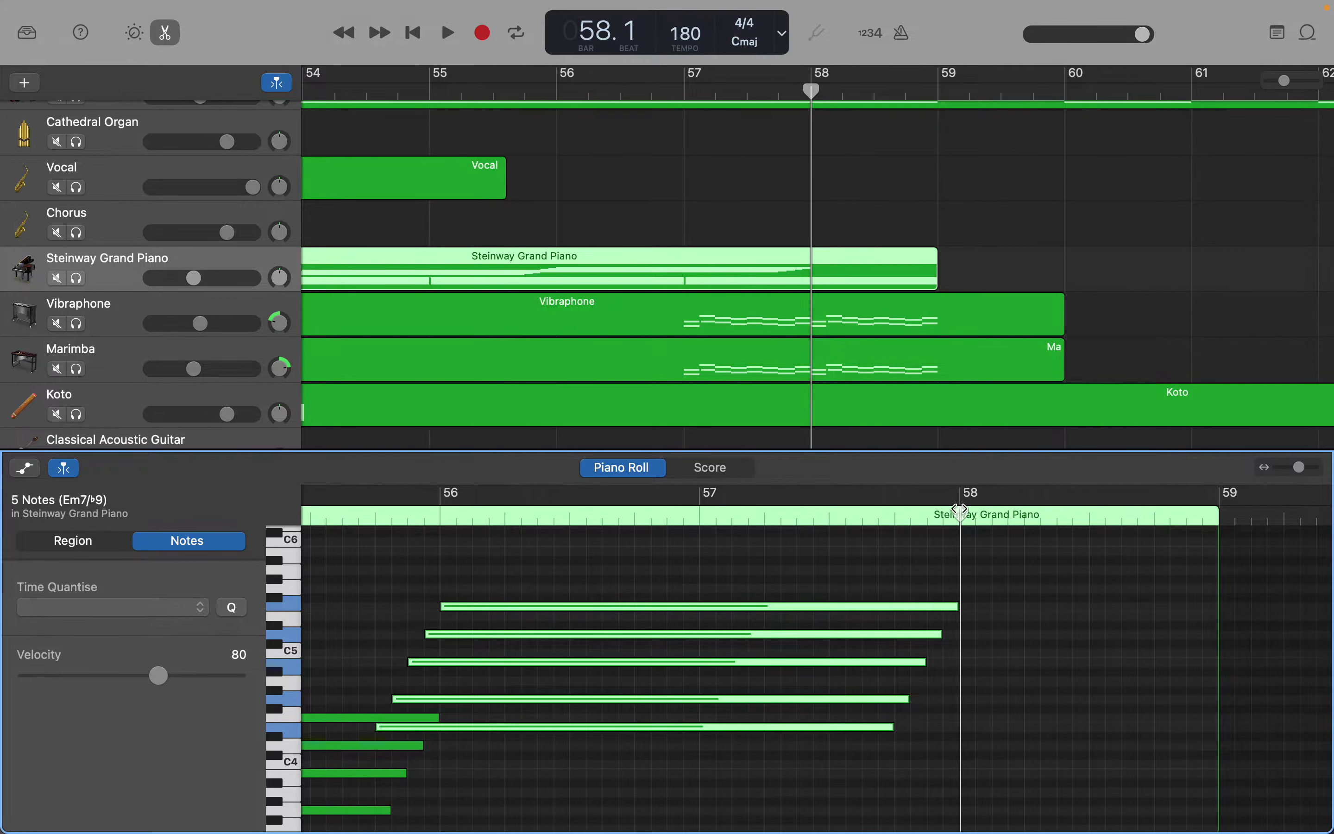
left_click_drag(959, 518, 884, 518)
scroll(891, 521, "right", 1)
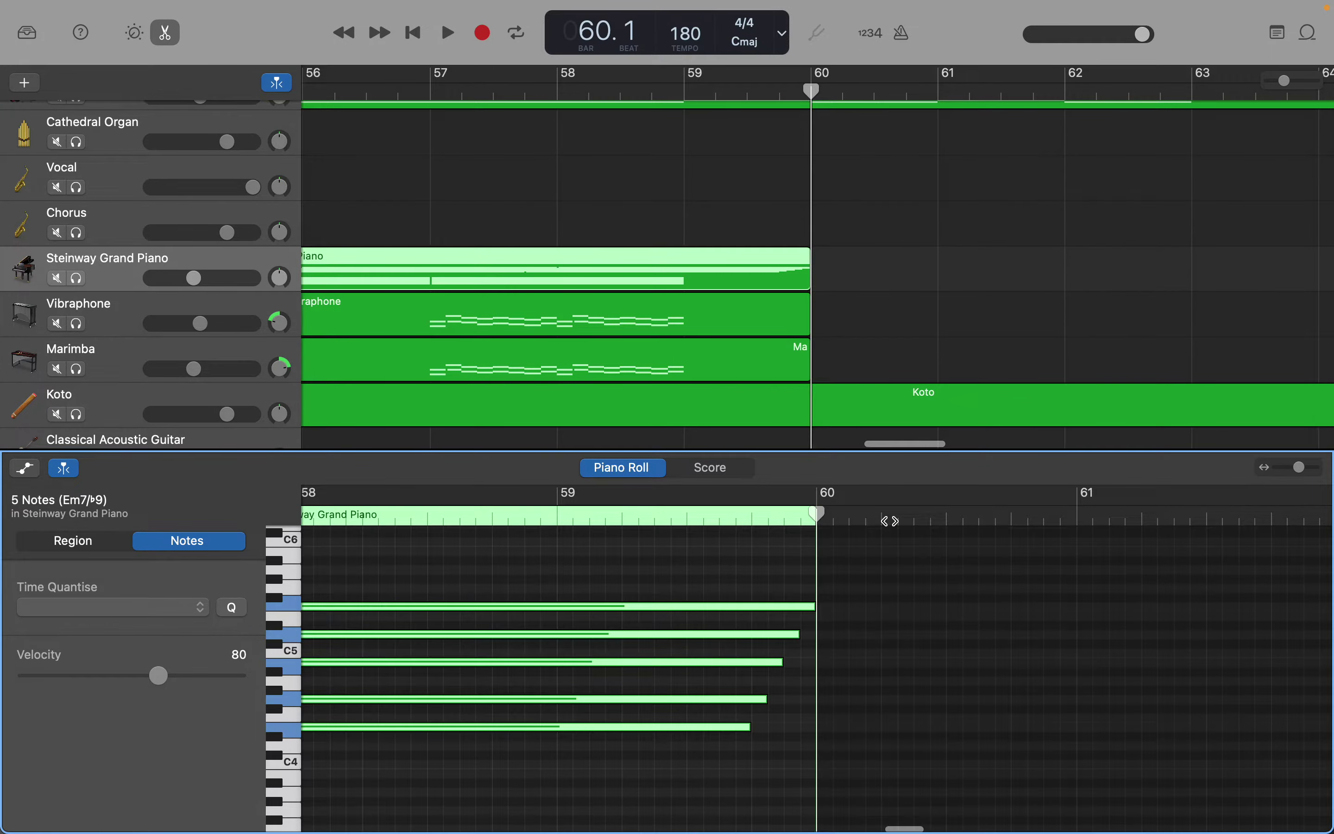
scroll(707, 557, "left", 5)
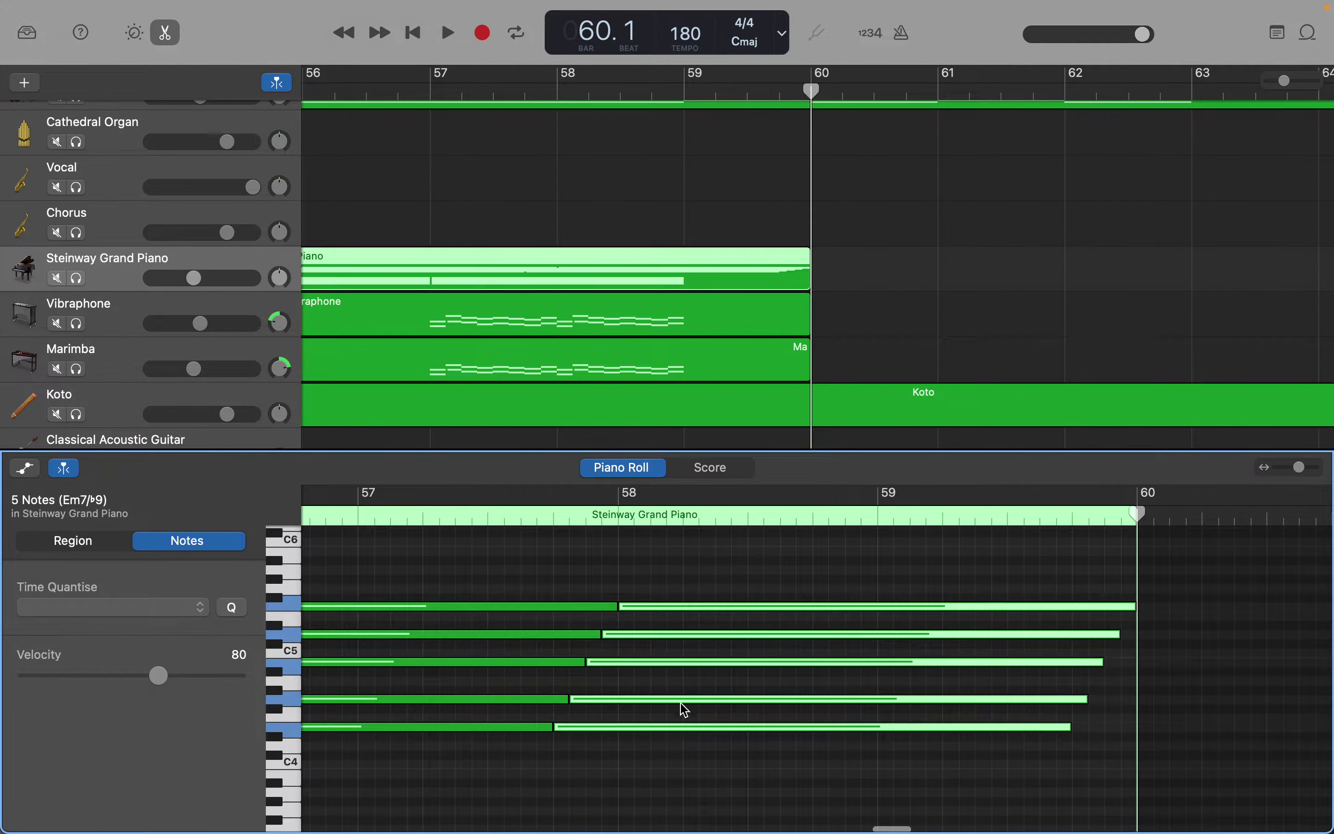
left_click_drag(670, 732, 674, 624)
Step: Compare where the highest staggered piano notes end with the low sustained chord and the other tracks around bars 57 to 60
scroll(673, 625, "up", 5)
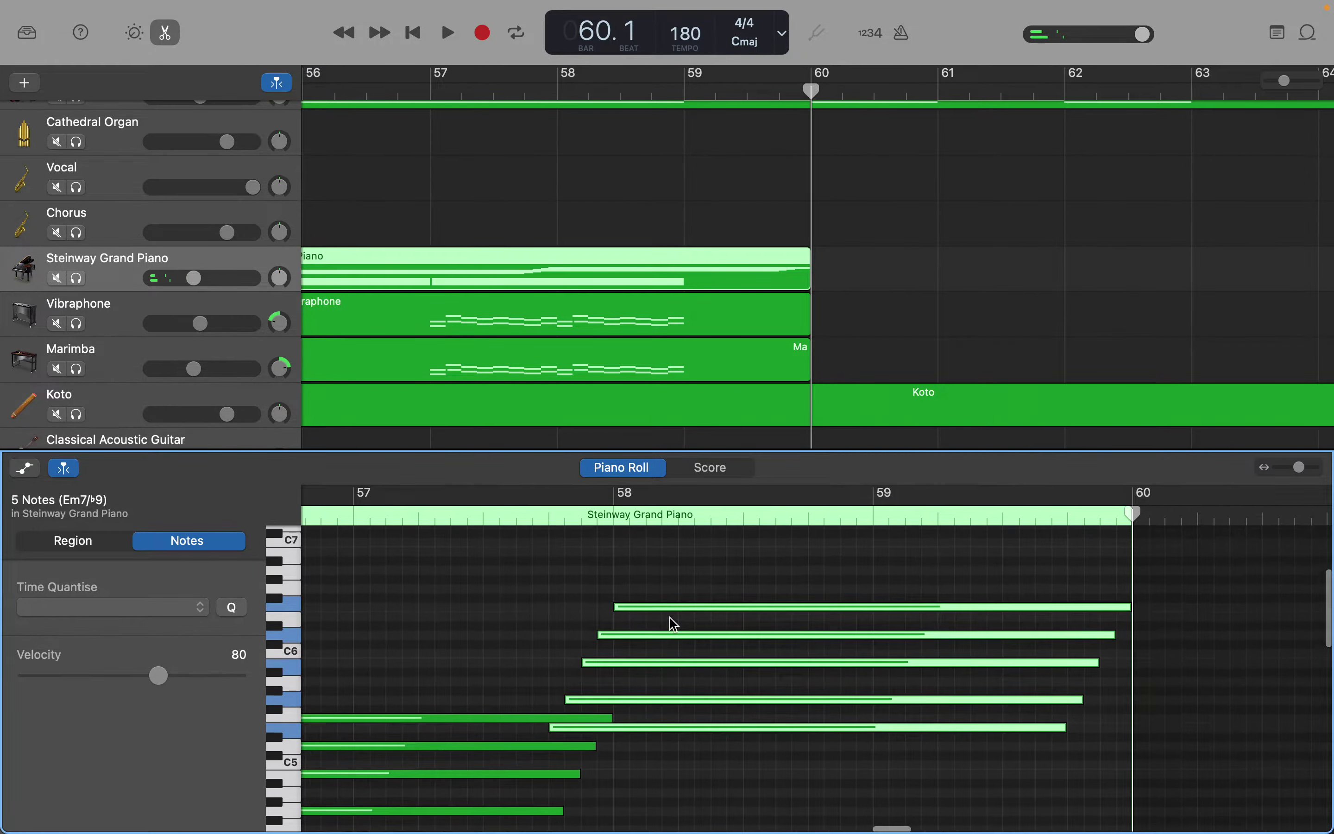
scroll(674, 624, "down", 15)
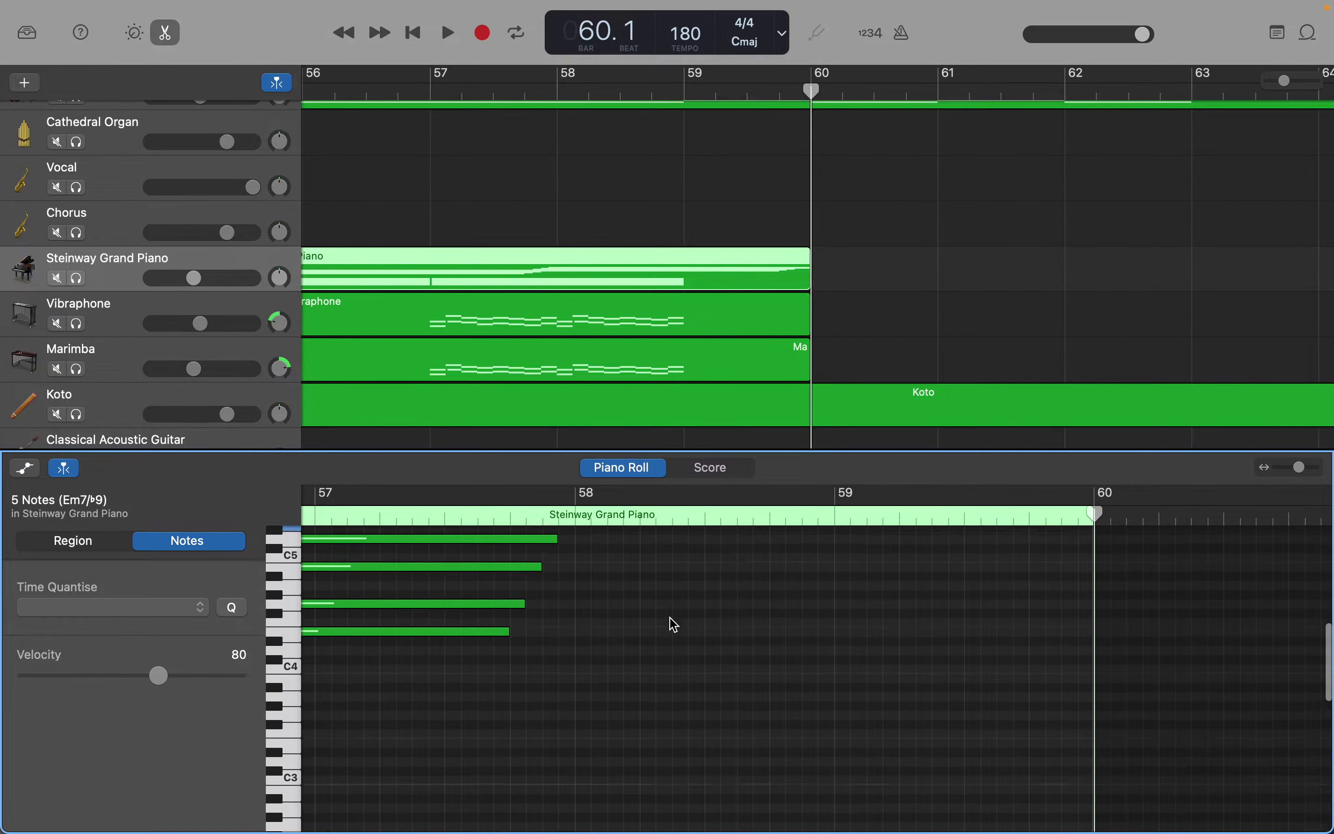
scroll(675, 624, "down", 15)
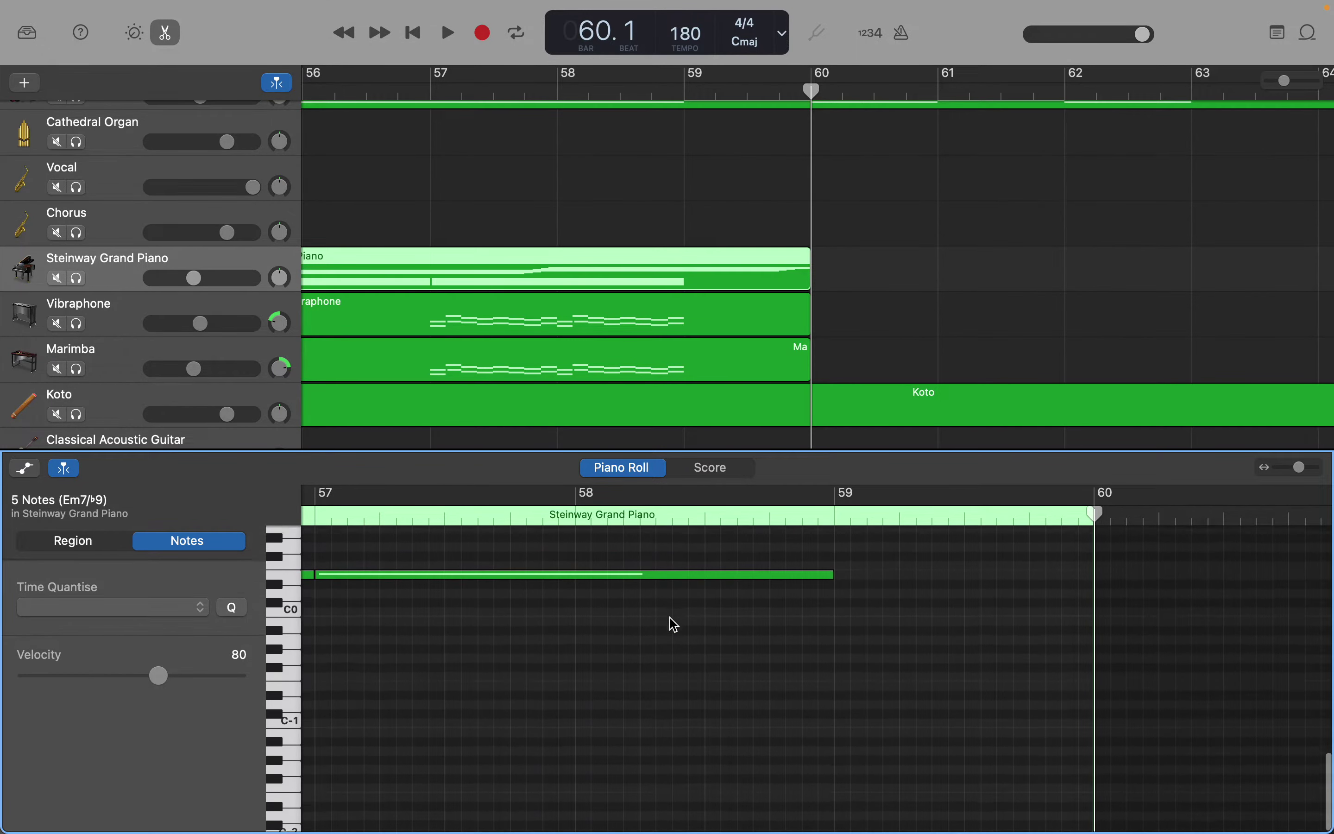
scroll(675, 624, "up", 20)
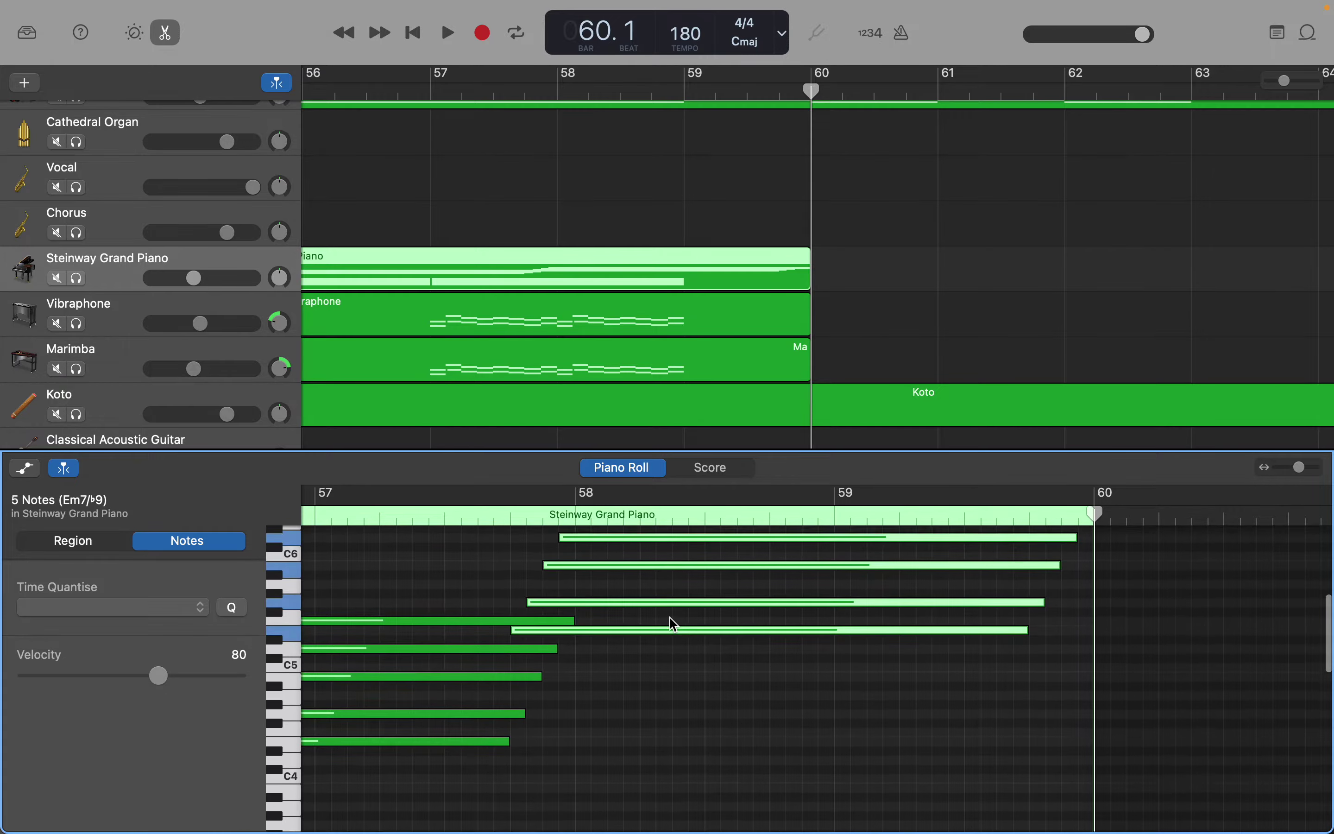
scroll(673, 625, "down", 7)
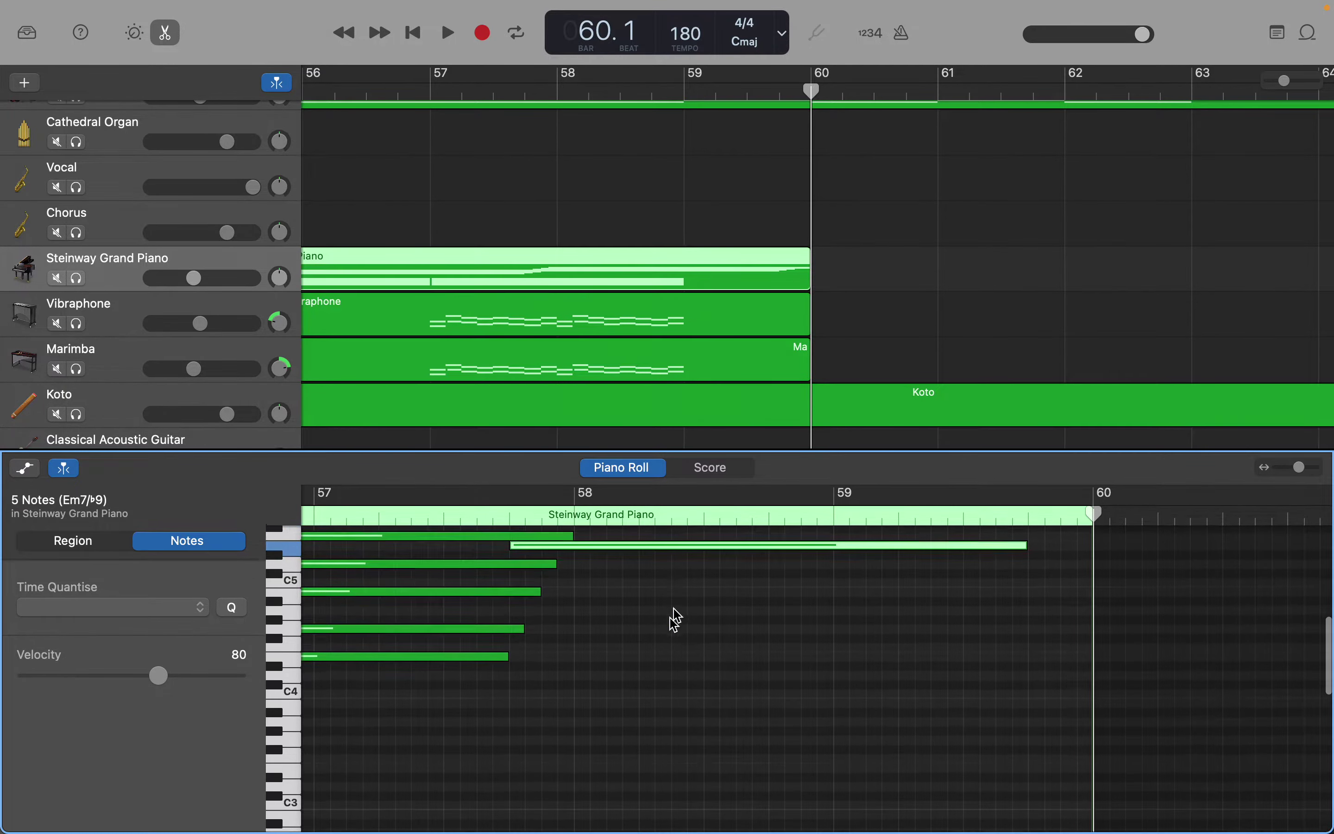
scroll(811, 410, "down", 5)
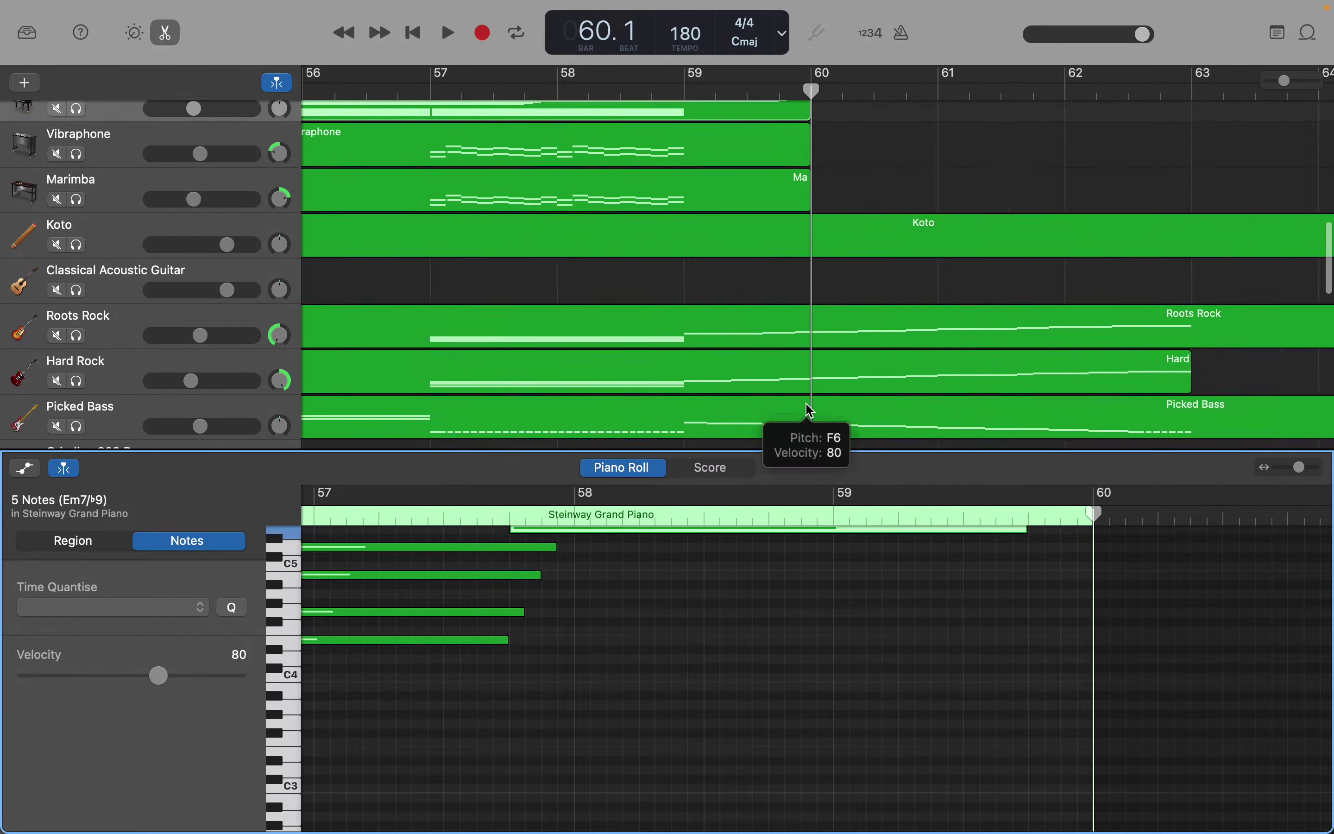
scroll(811, 411, "up", 4)
scroll(811, 411, "up", 3)
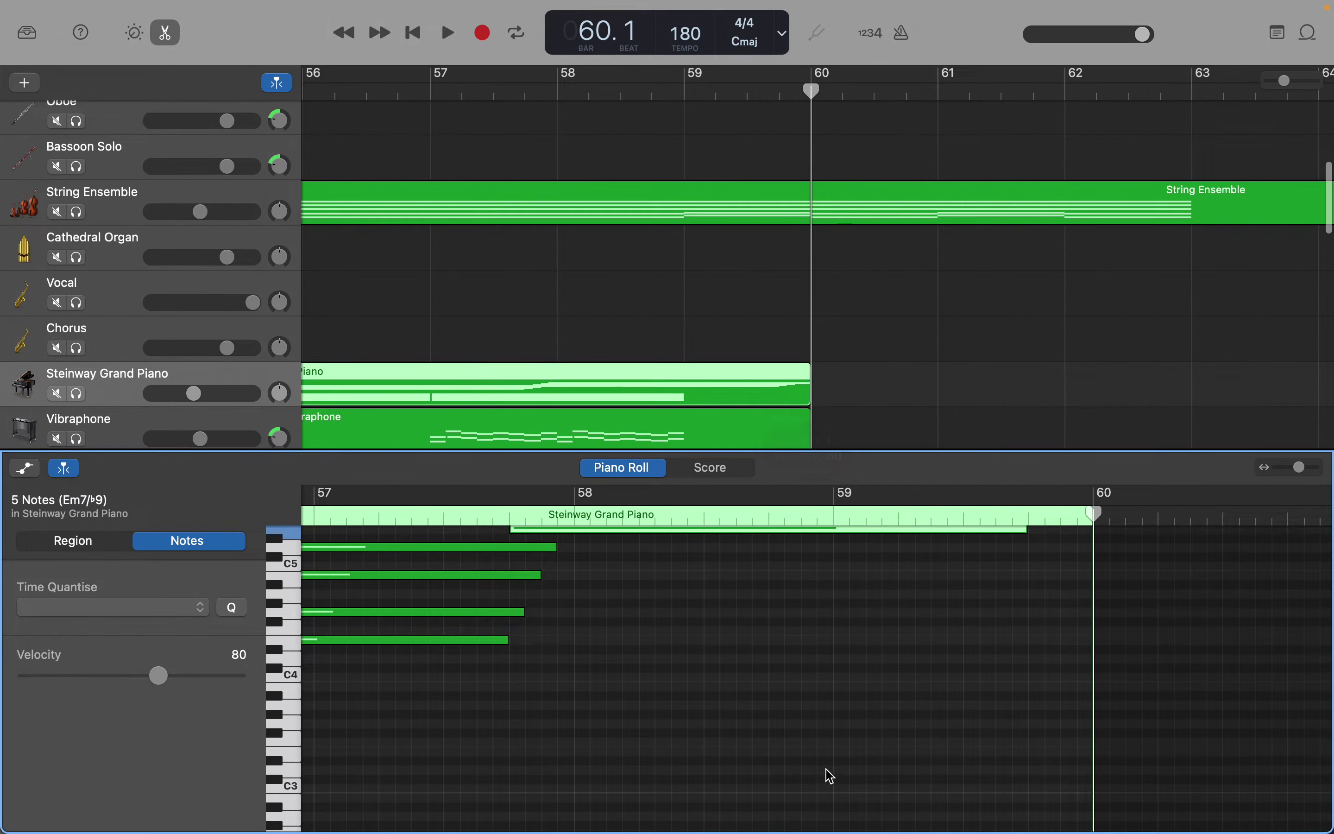
scroll(829, 778, "up", 14)
scroll(830, 775, "up", 2)
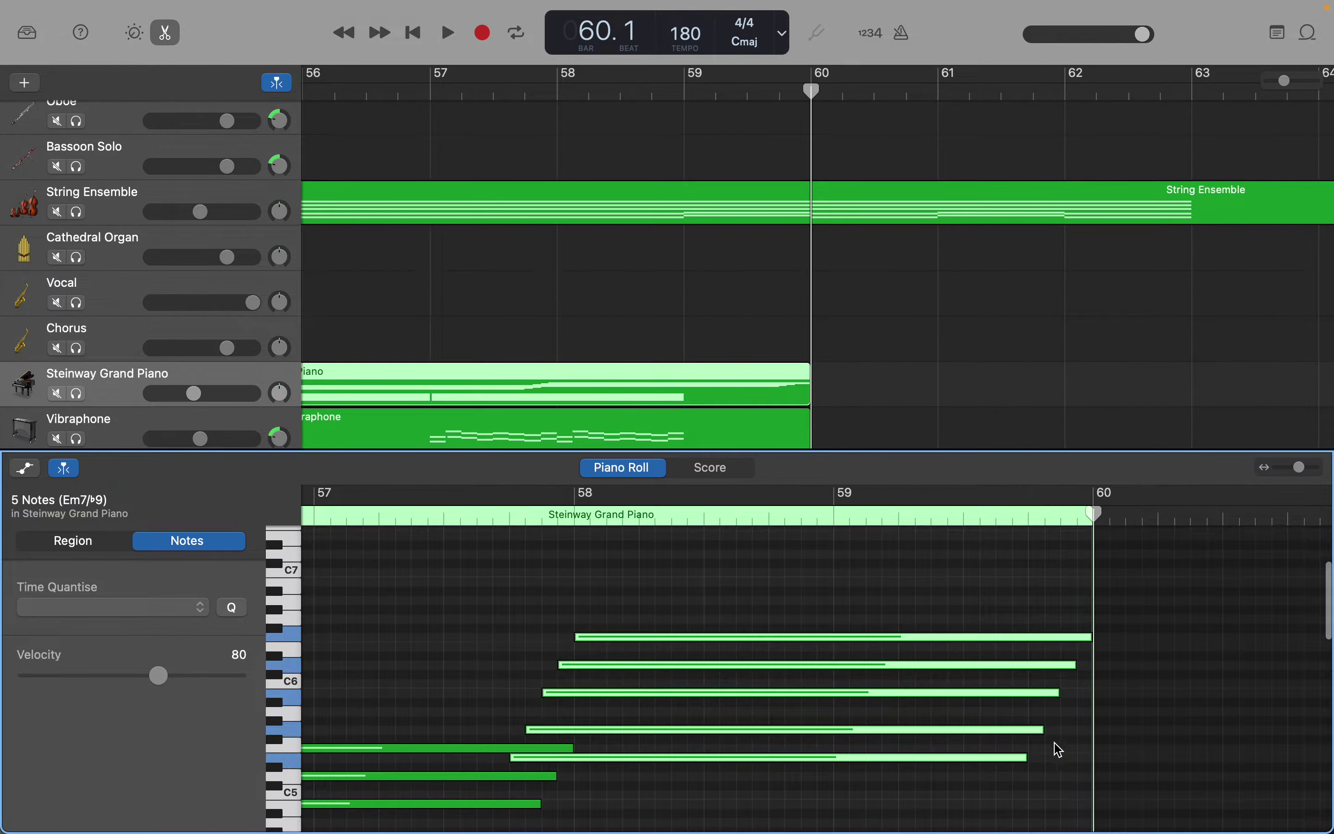
scroll(1029, 759, "down", 20)
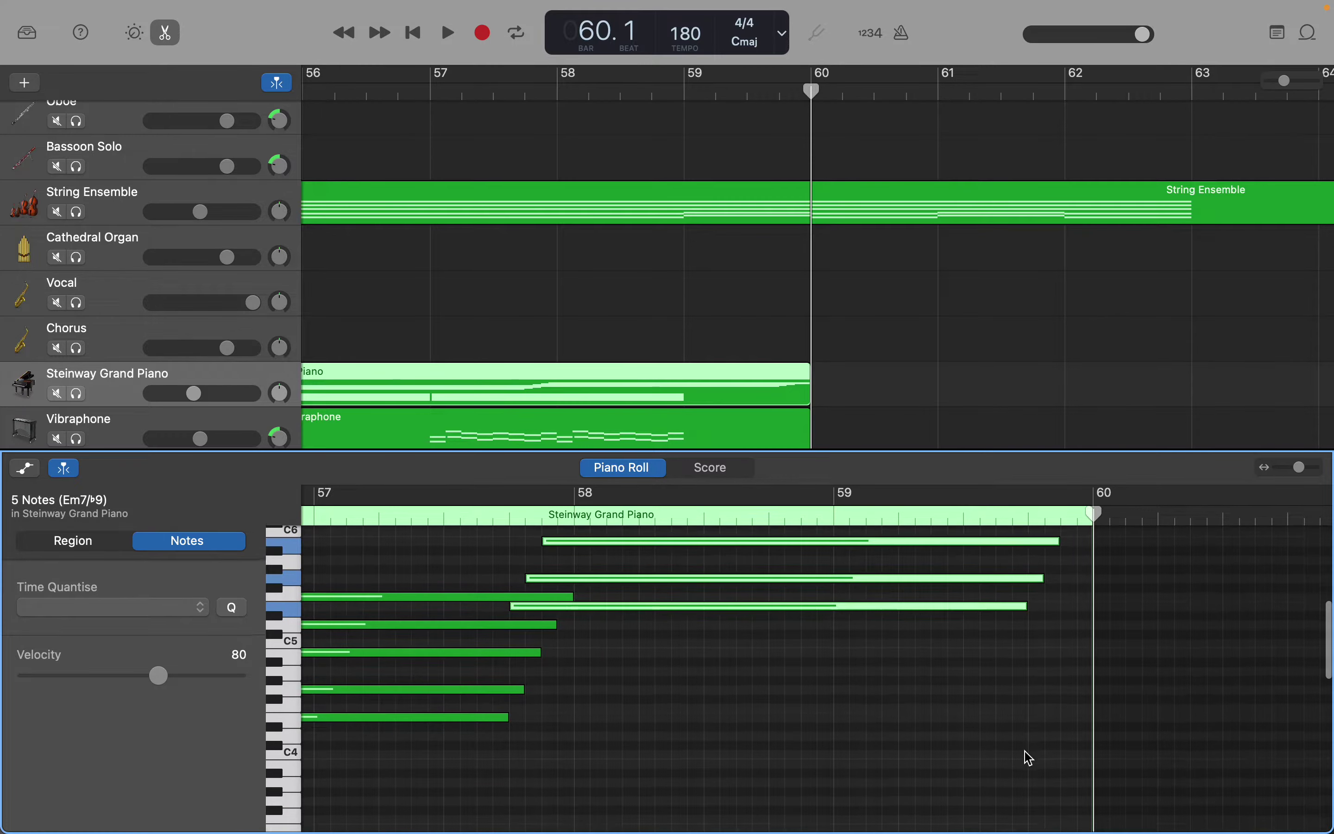
scroll(1029, 759, "down", 10)
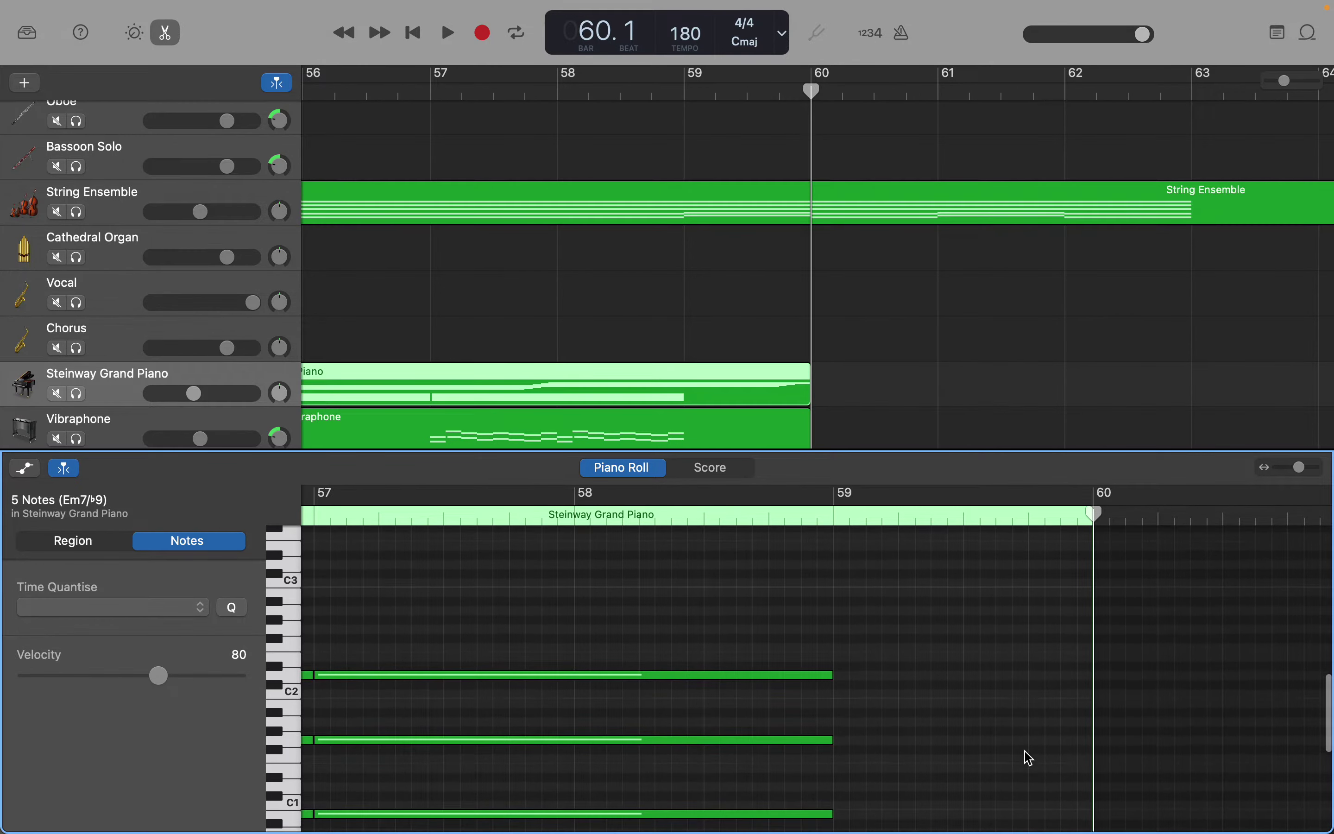
scroll(1029, 758, "up", 20)
scroll(1029, 758, "up", 3)
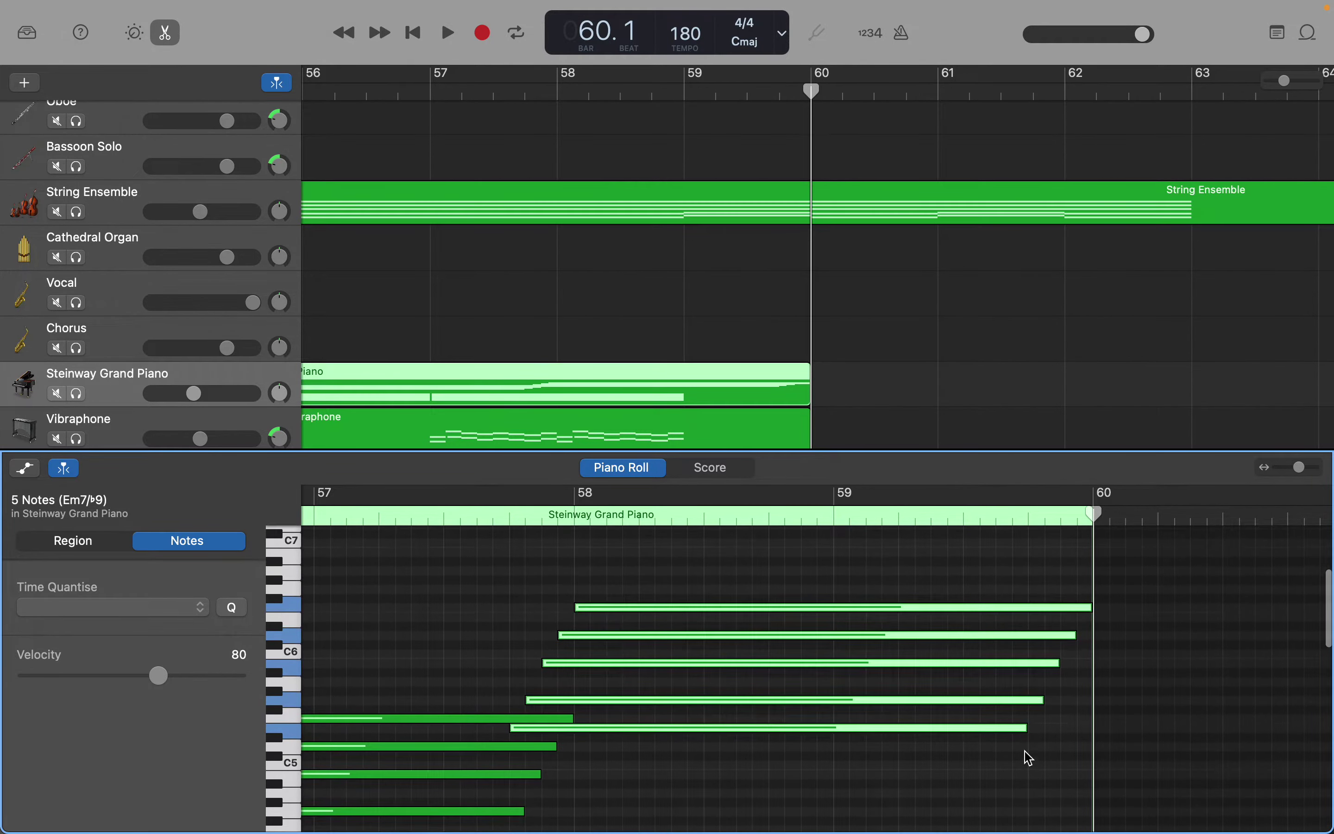
Step: Shorten the five highest staggered notes, E5 to F6, so they all end at the start of bar 59
left_click_drag(1026, 731, 834, 611)
left_click(863, 708)
left_click(841, 610)
left_click(839, 614)
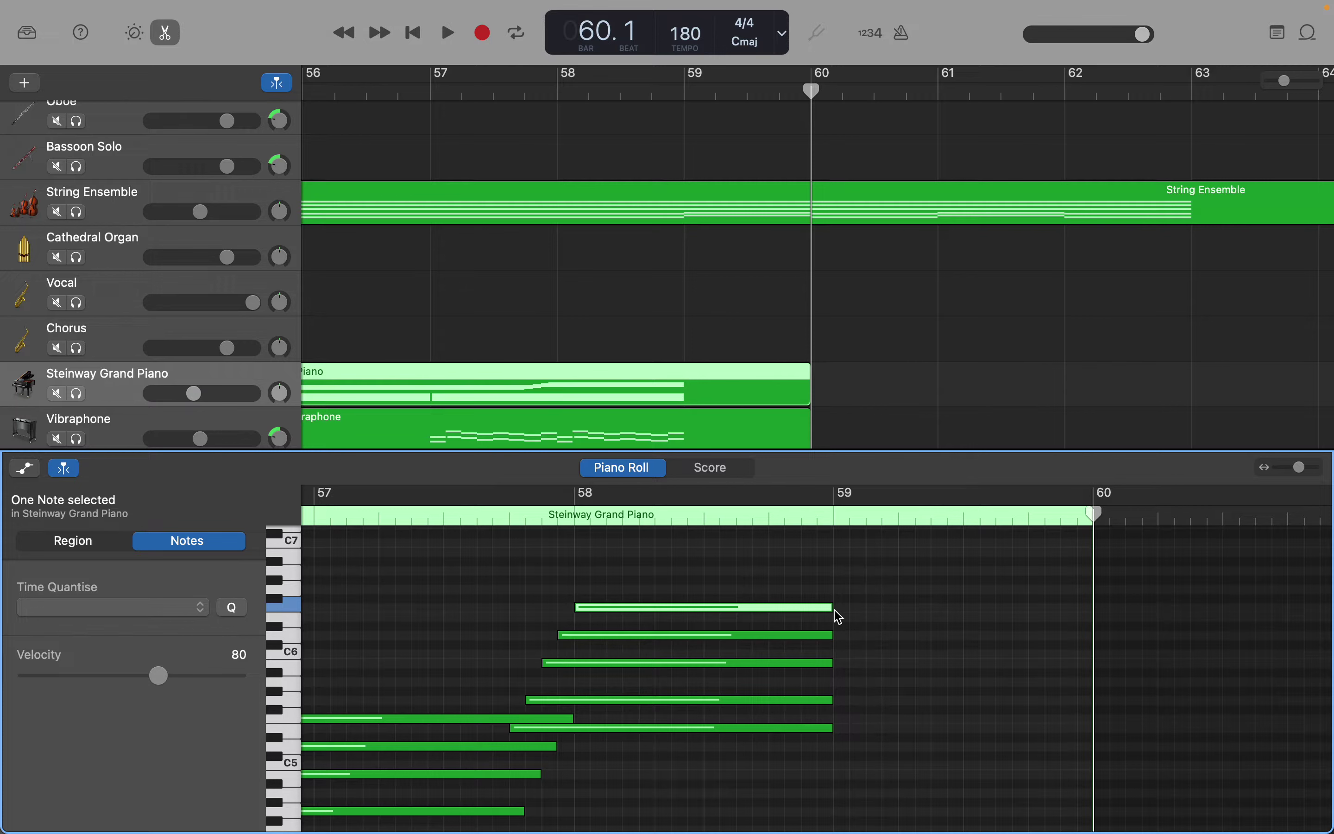
Step: Examine the sustained low piano chord notes in bars 57 and 58 and where they end
scroll(838, 617, "down", 4)
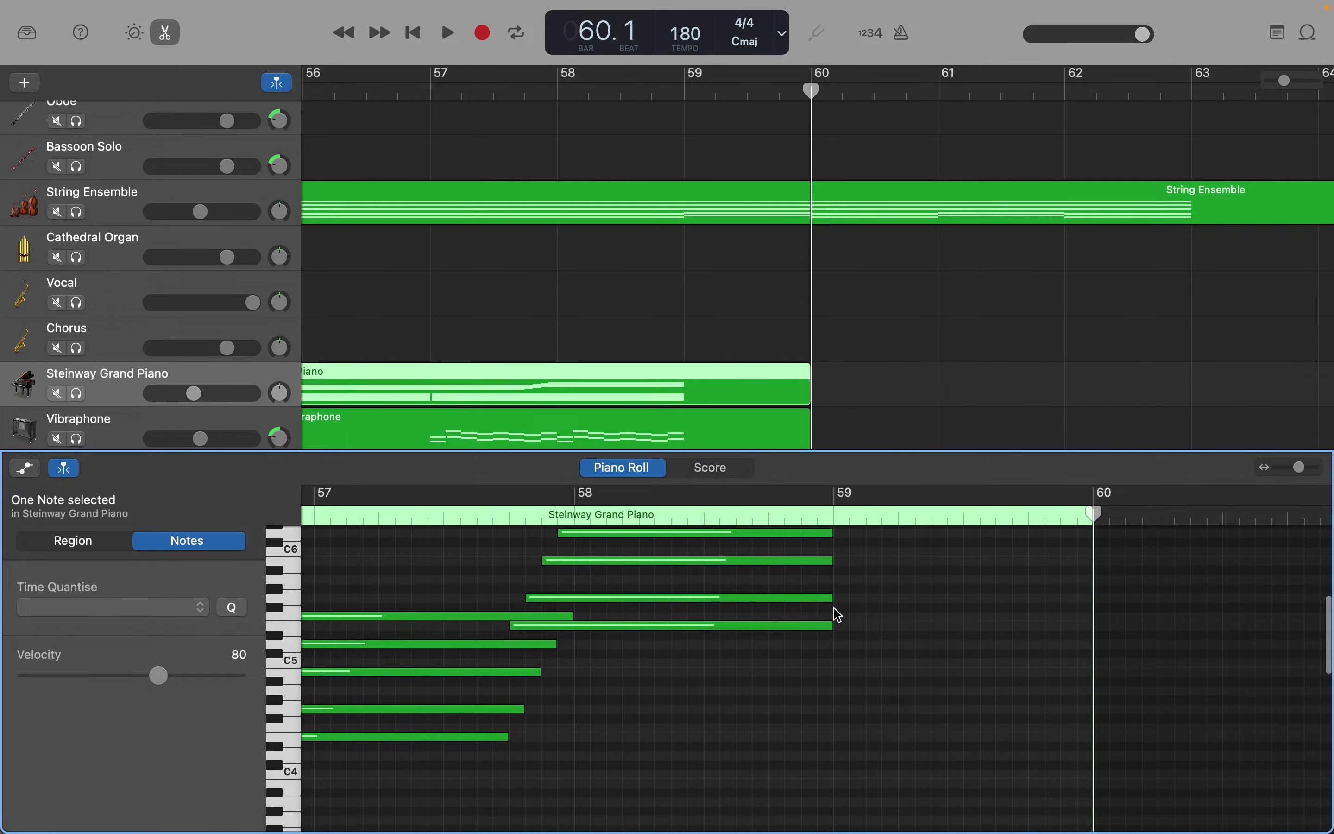
scroll(838, 614, "down", 15)
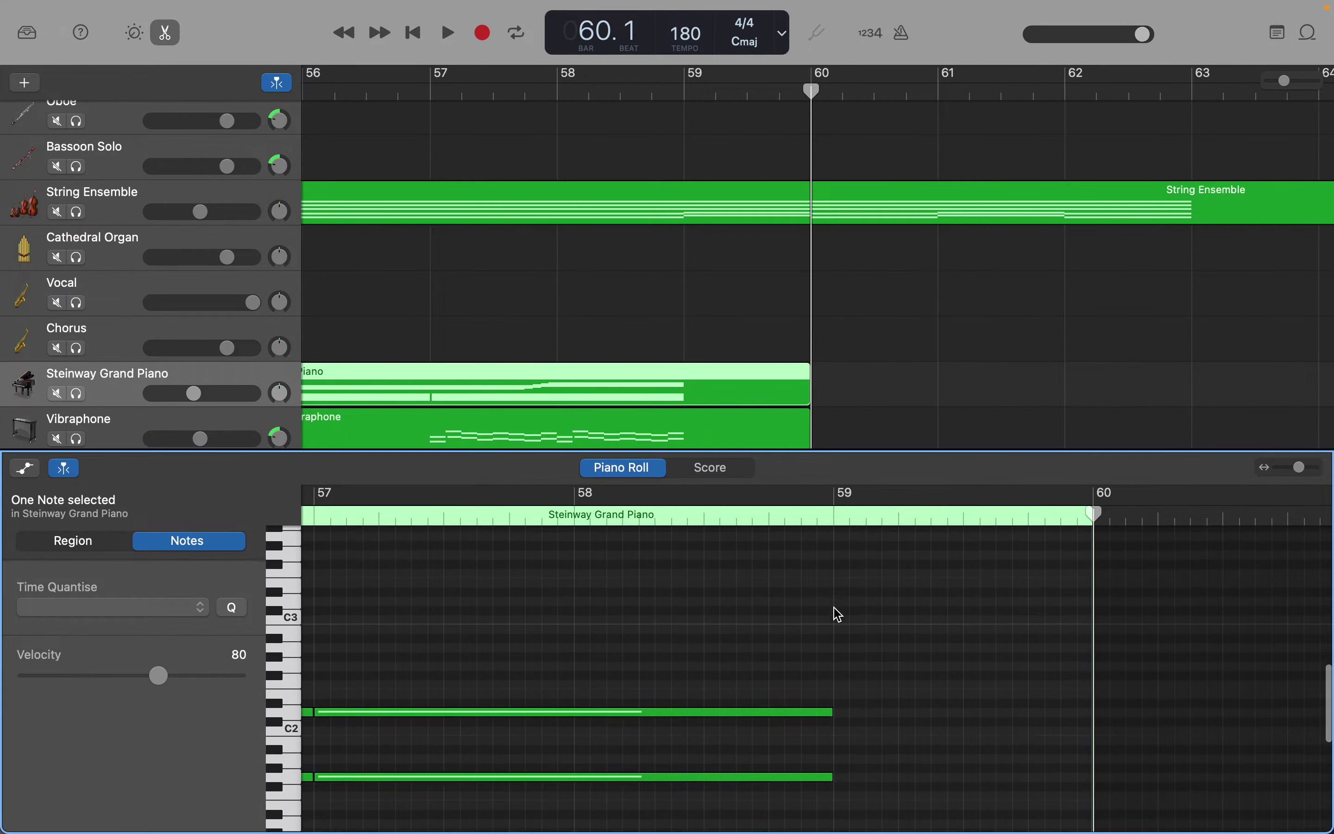
scroll(838, 614, "down", 8)
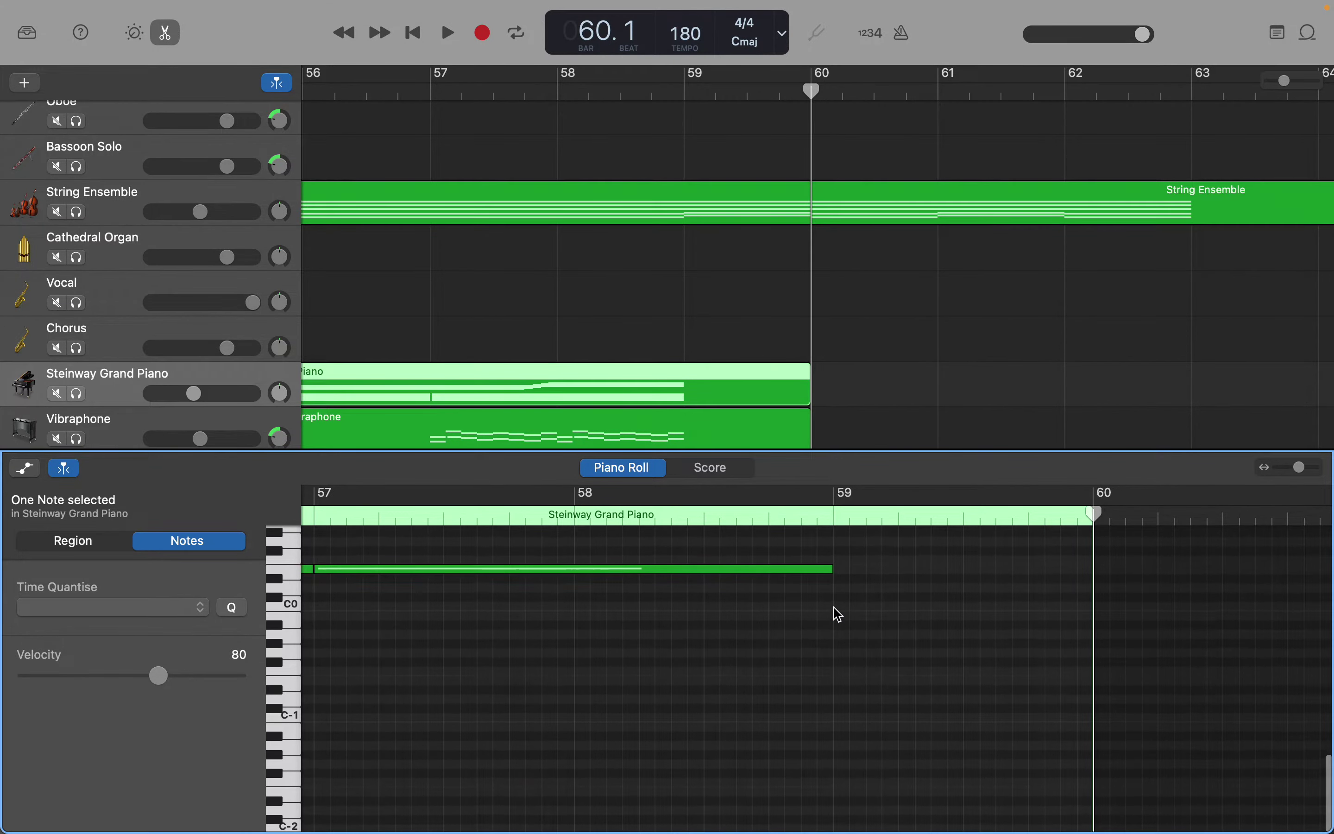
scroll(825, 570, "up", 12)
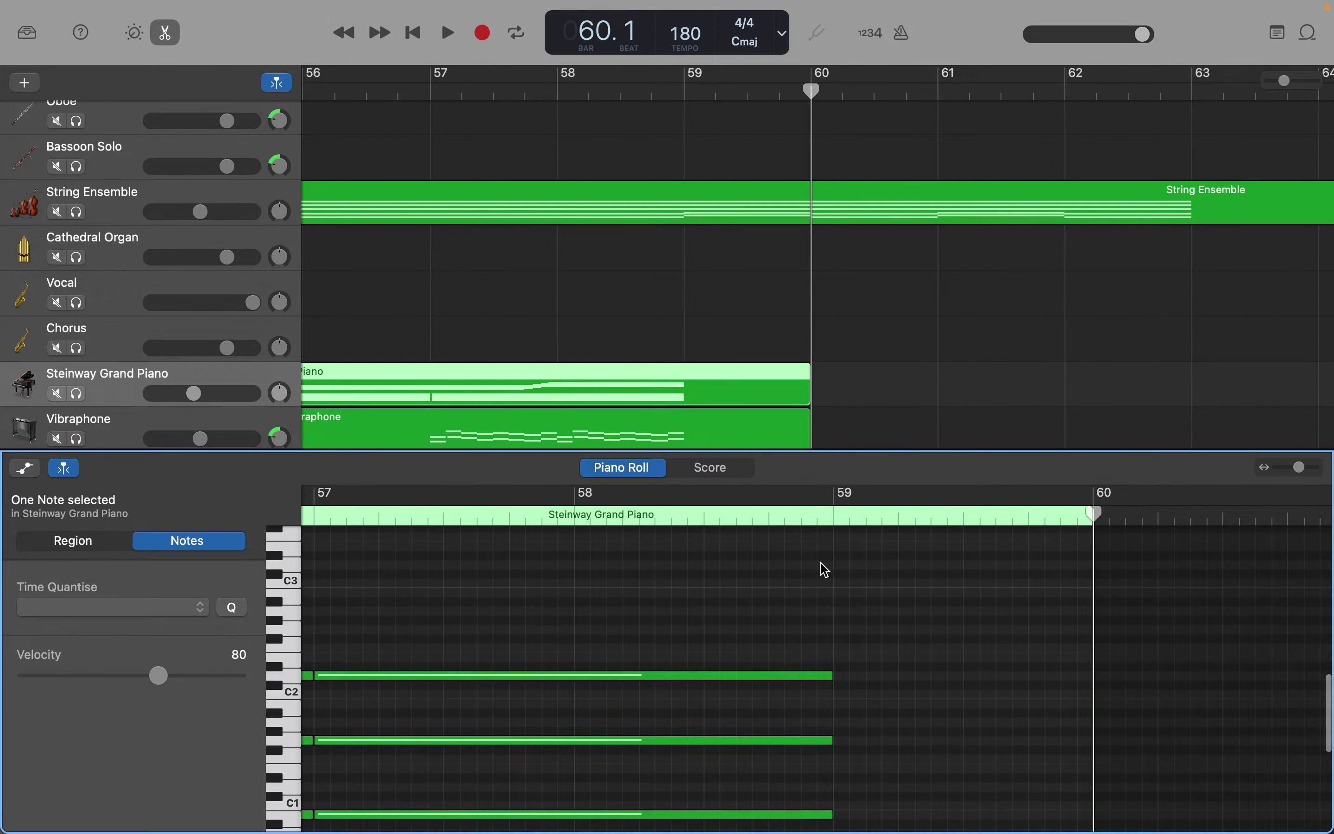
scroll(826, 570, "up", 3)
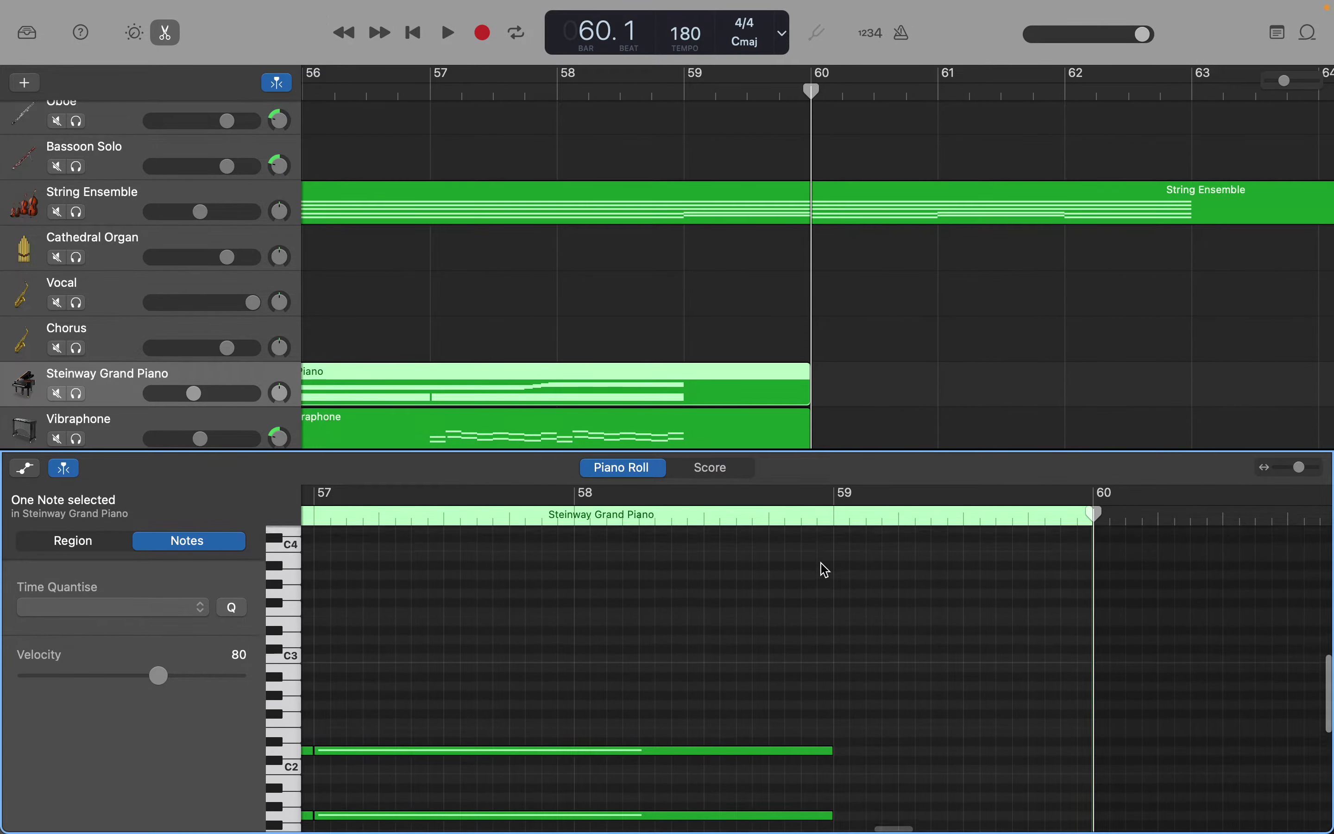
scroll(825, 570, "down", 10)
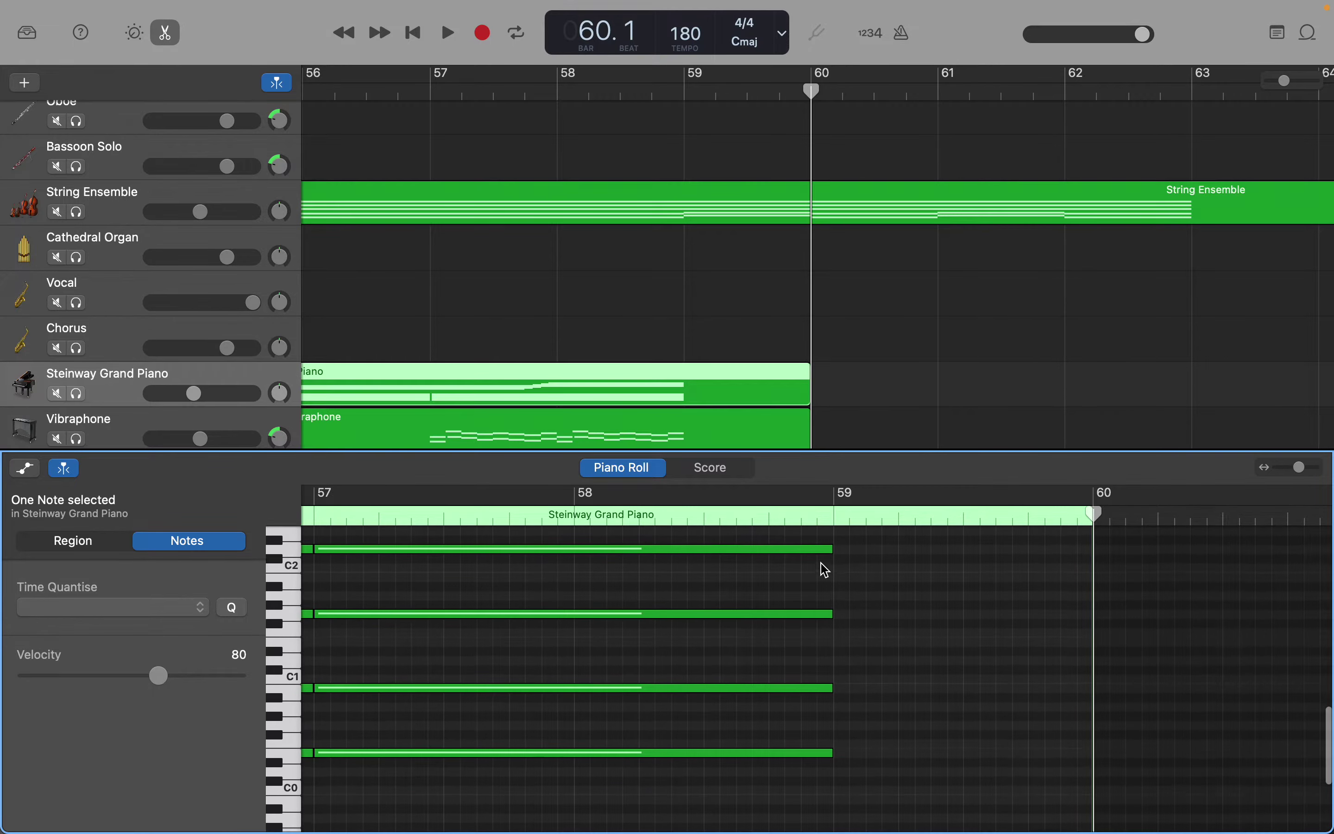
scroll(826, 570, "down", 1)
scroll(825, 569, "up", 4)
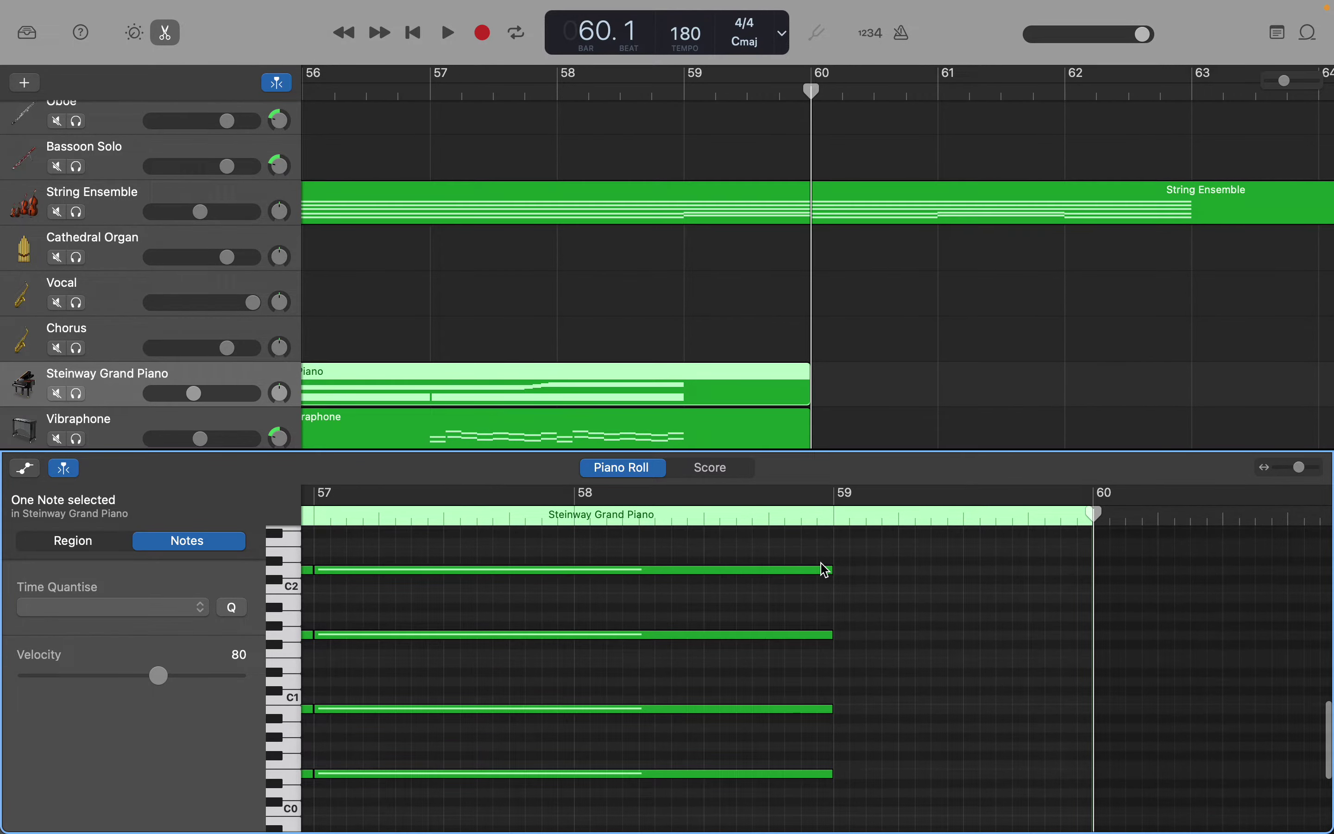
scroll(825, 569, "up", 1)
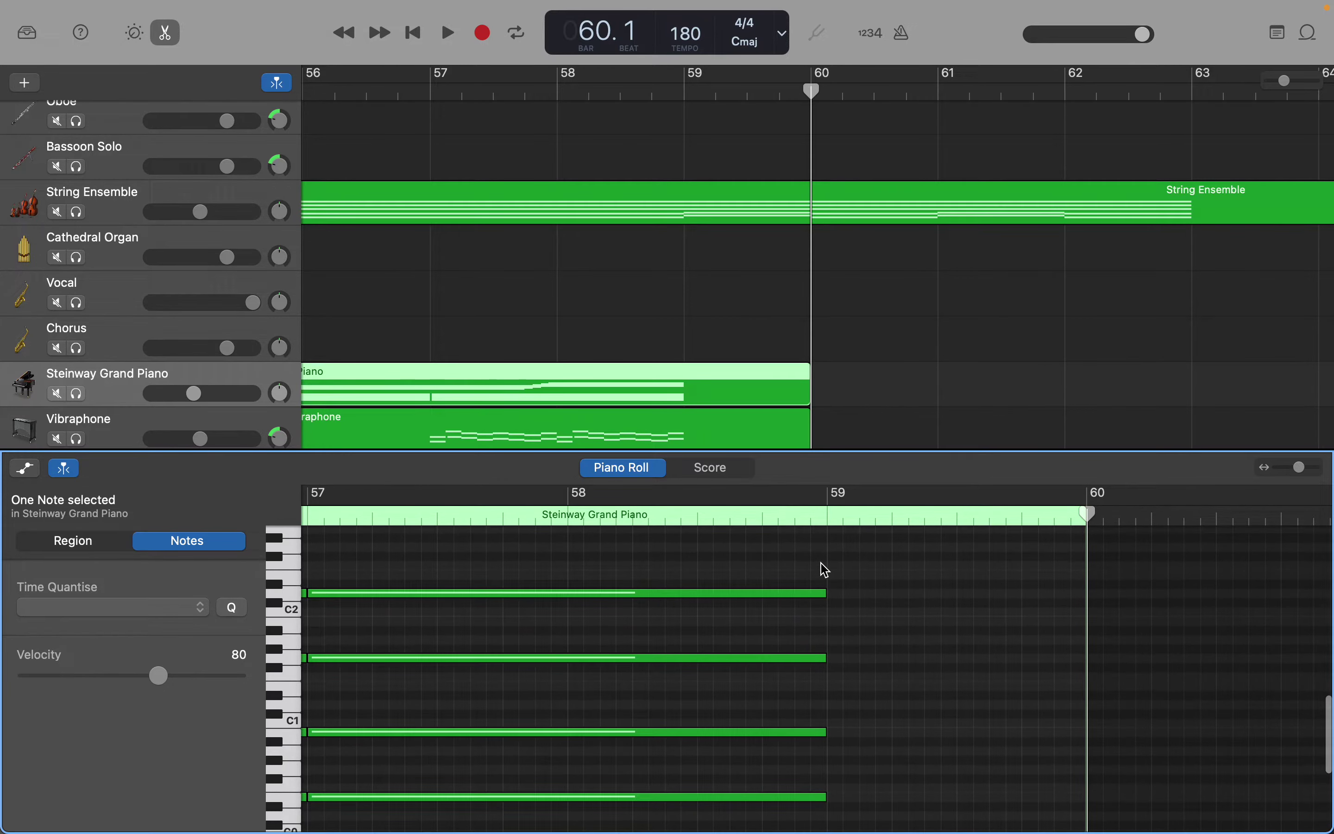
Step: Extend the Steinway Grand Piano region past bar 66, then return to the end of the low chord at bar 59
left_click_drag(1089, 619, 1328, 572)
scroll(671, 665, "left", 10)
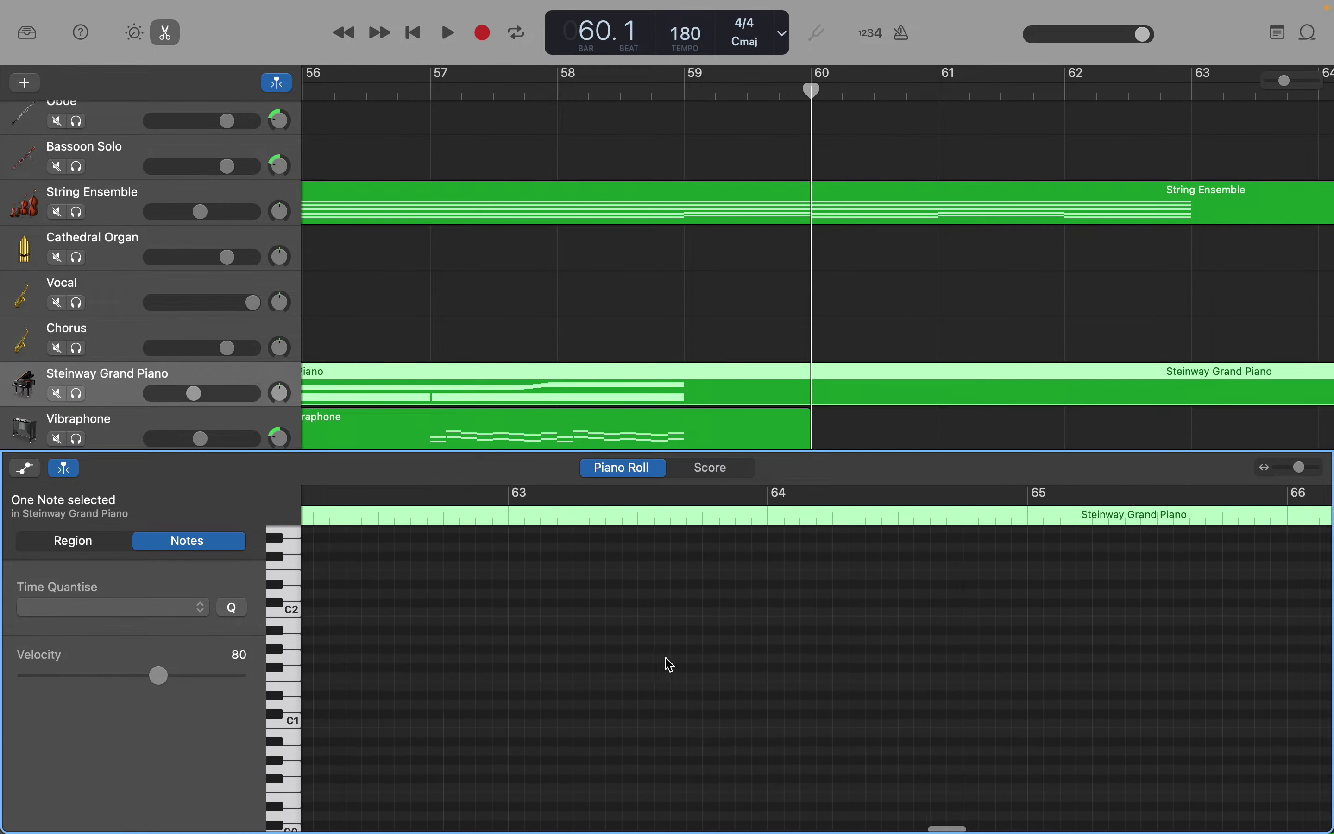
scroll(670, 665, "left", 5)
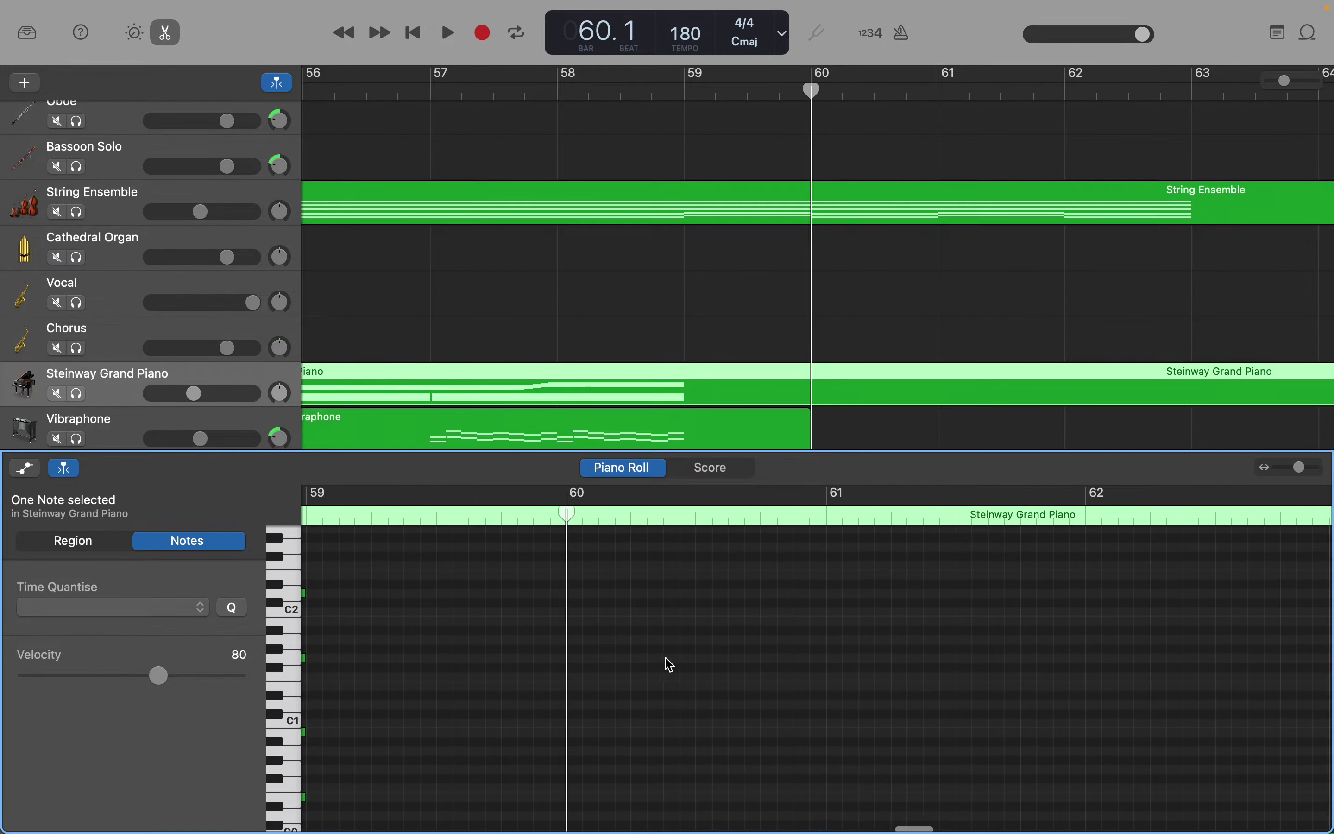
scroll(670, 665, "left", 3)
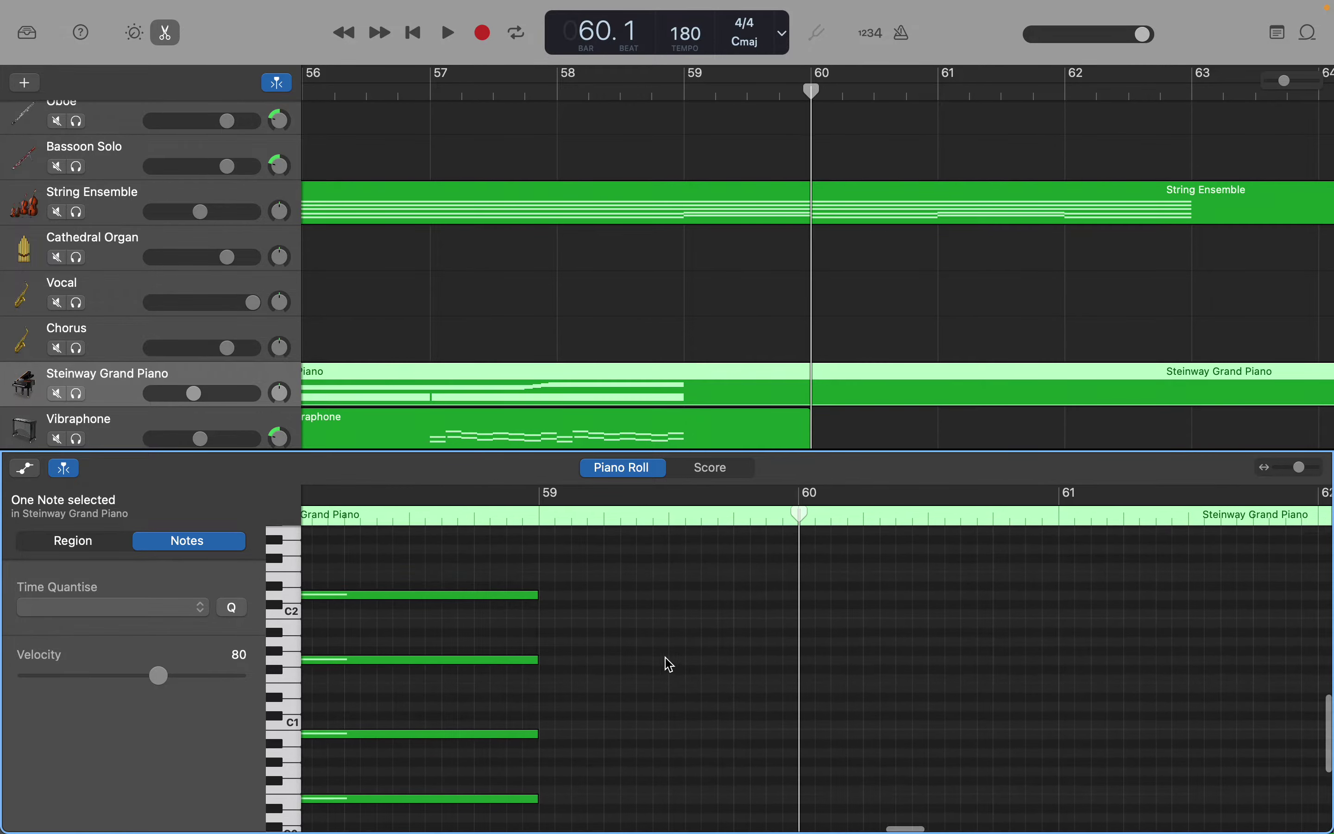
scroll(671, 665, "down", 3)
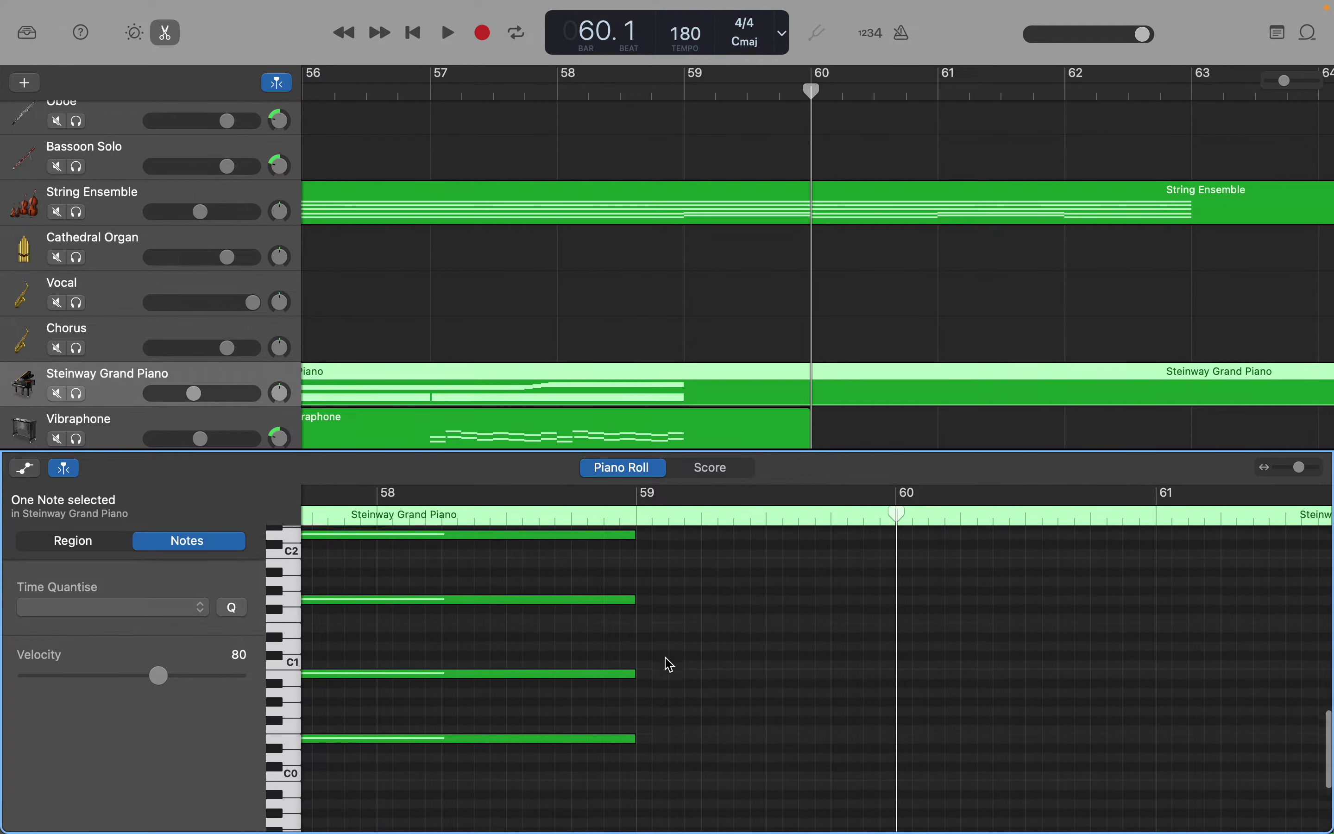
scroll(671, 665, "left", 1)
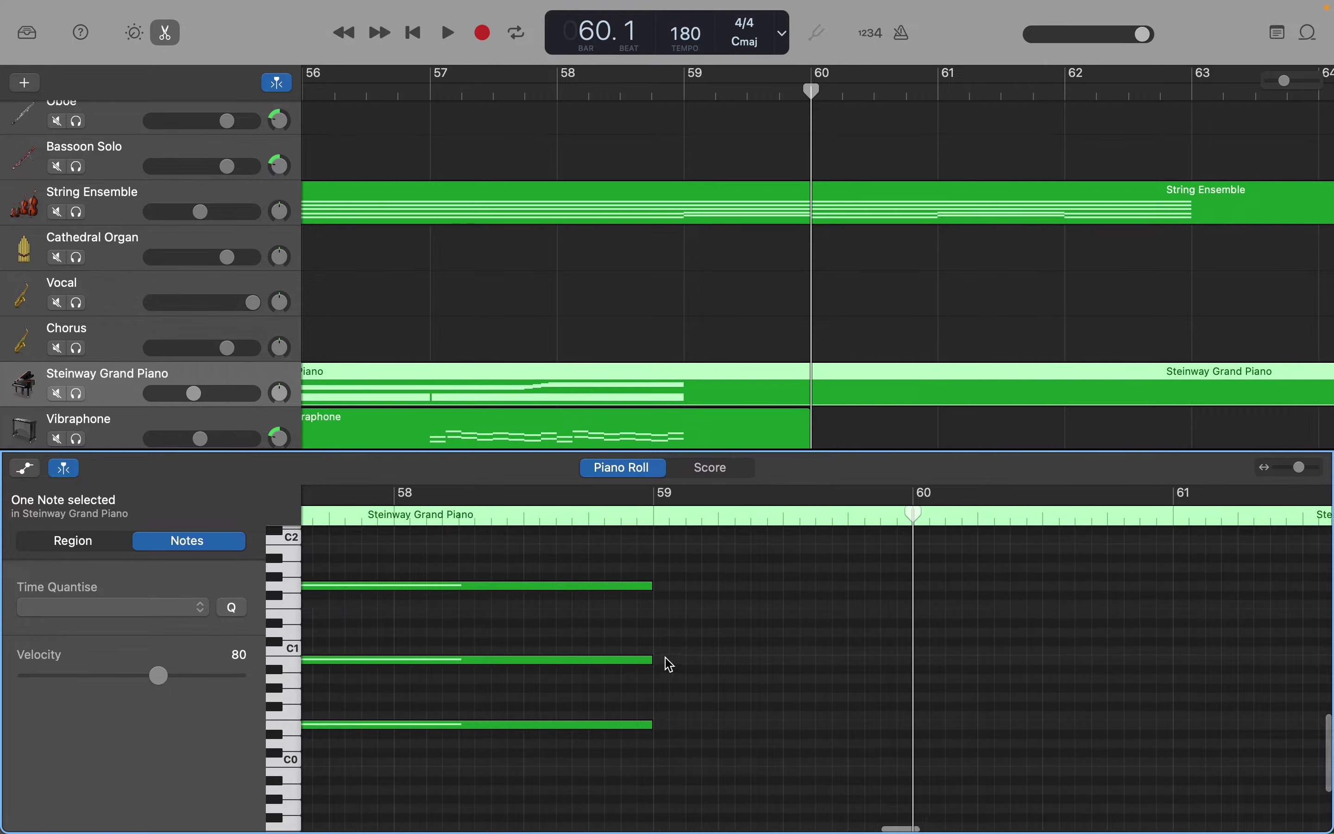
scroll(671, 665, "up", 3)
scroll(670, 666, "down", 2)
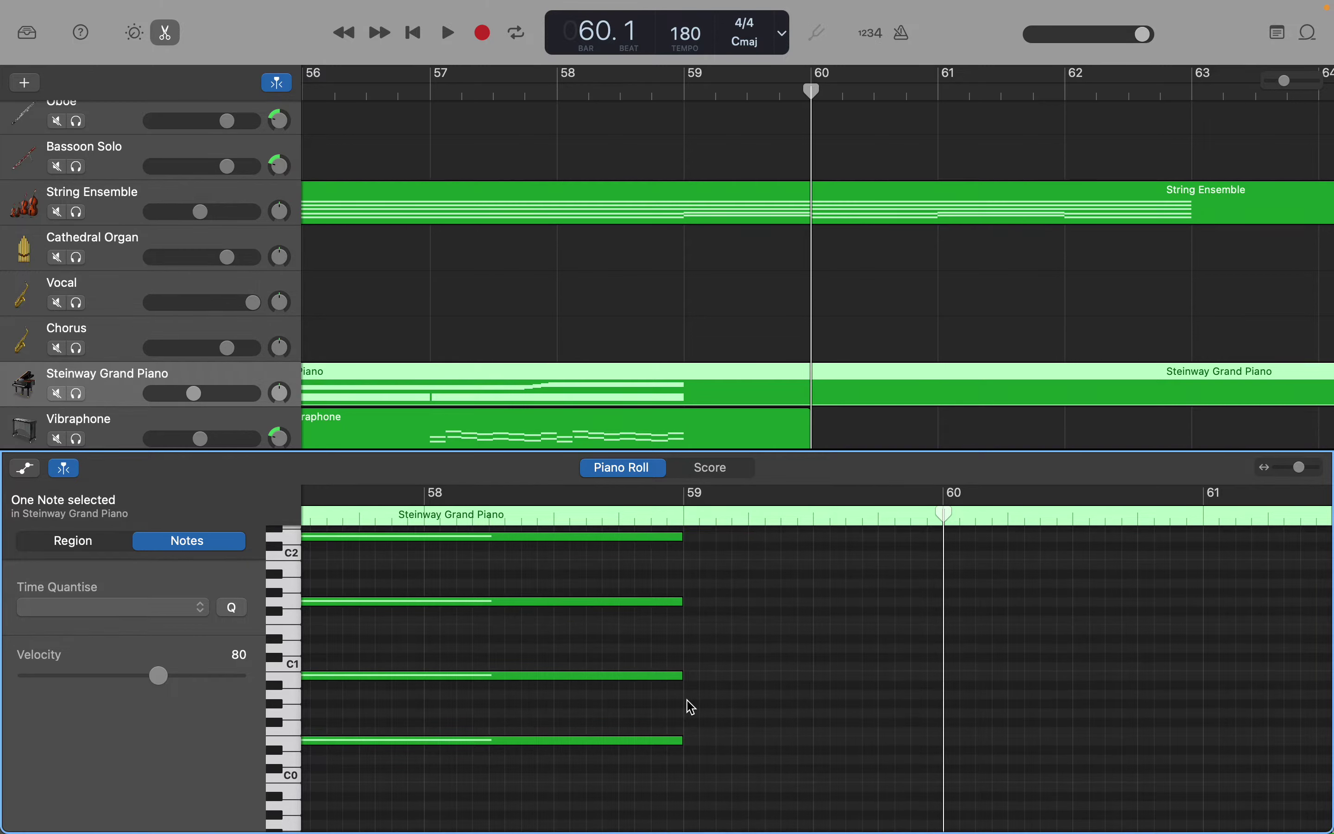
Step: Create the two lowest notes of a new piano chord, C0 and B0, at the start of bar 59
scroll(692, 708, "down", 1)
scroll(692, 707, "up", 1)
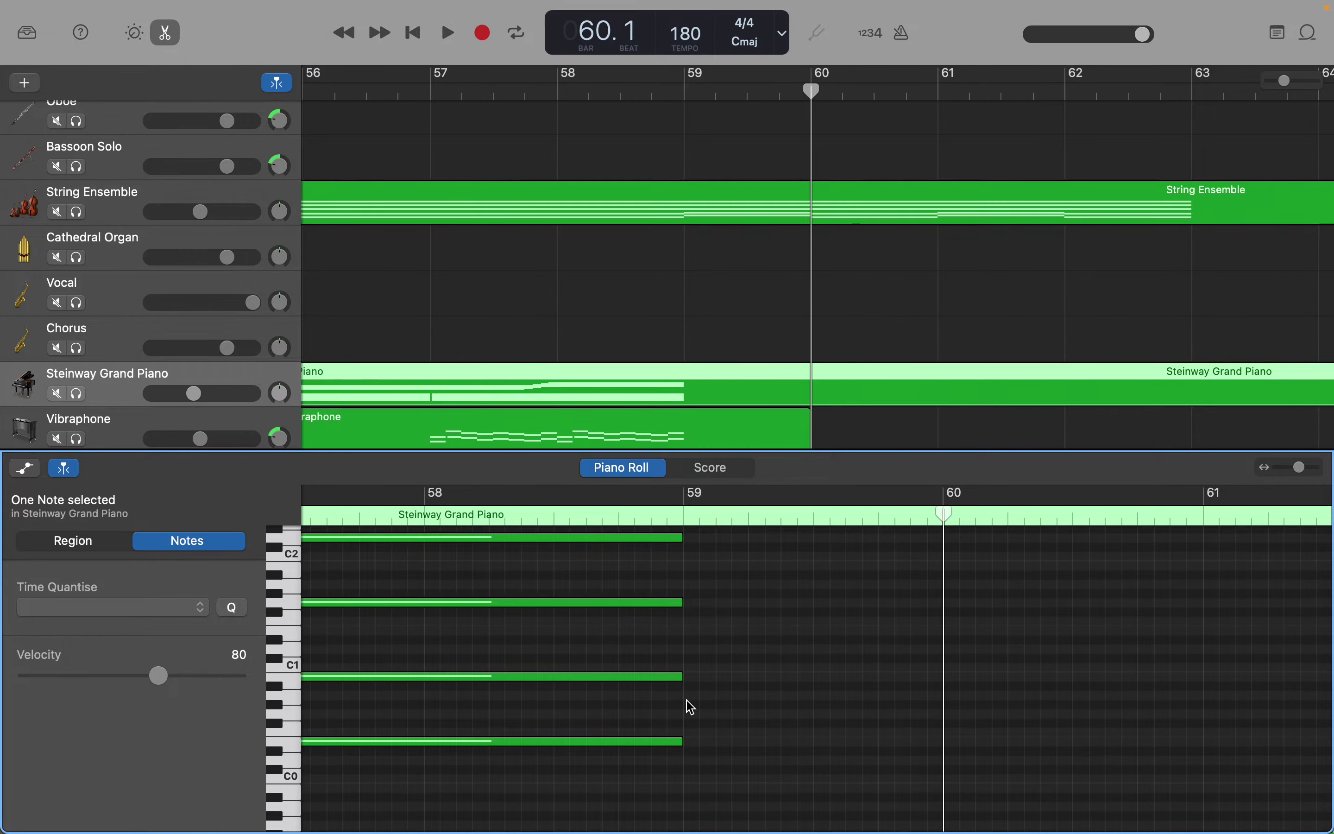
scroll(692, 707, "down", 4)
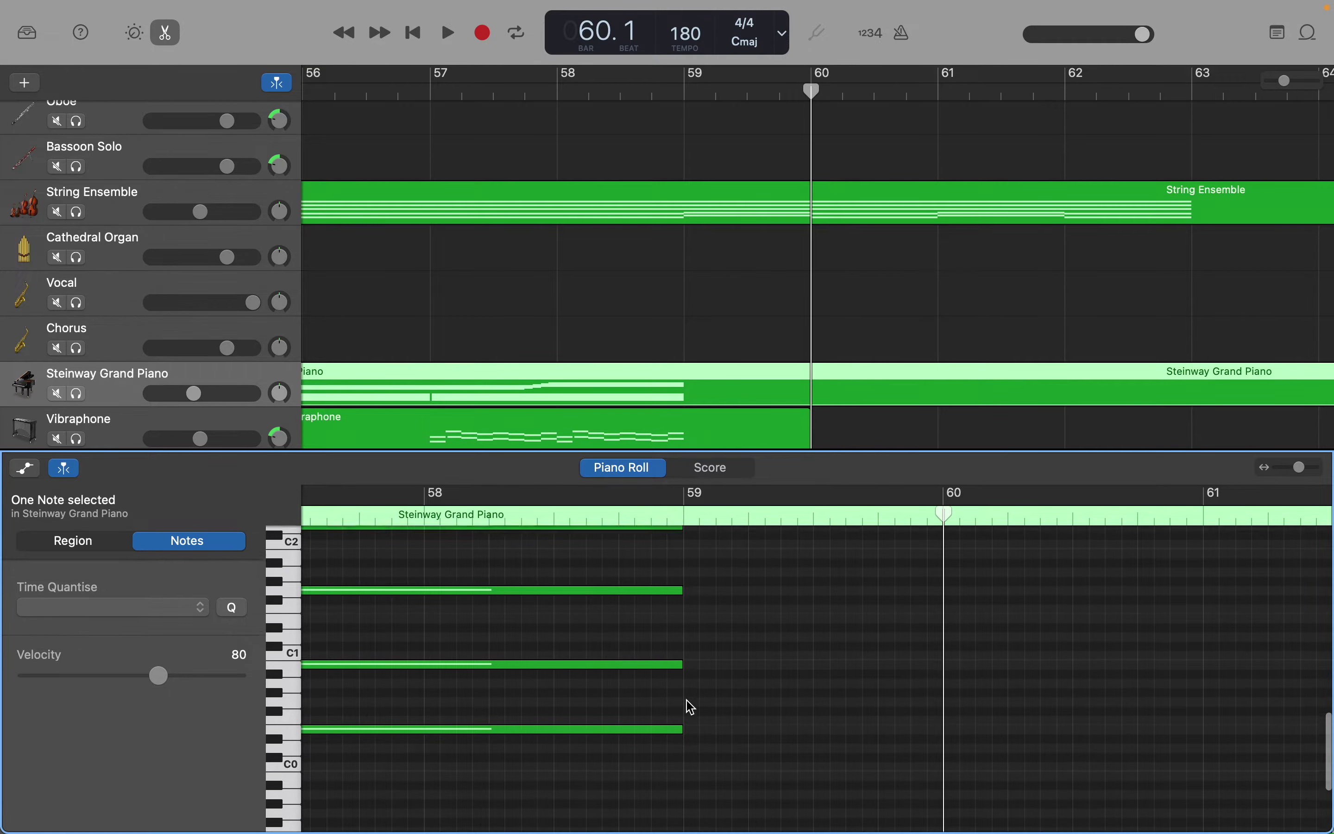
scroll(692, 707, "up", 8)
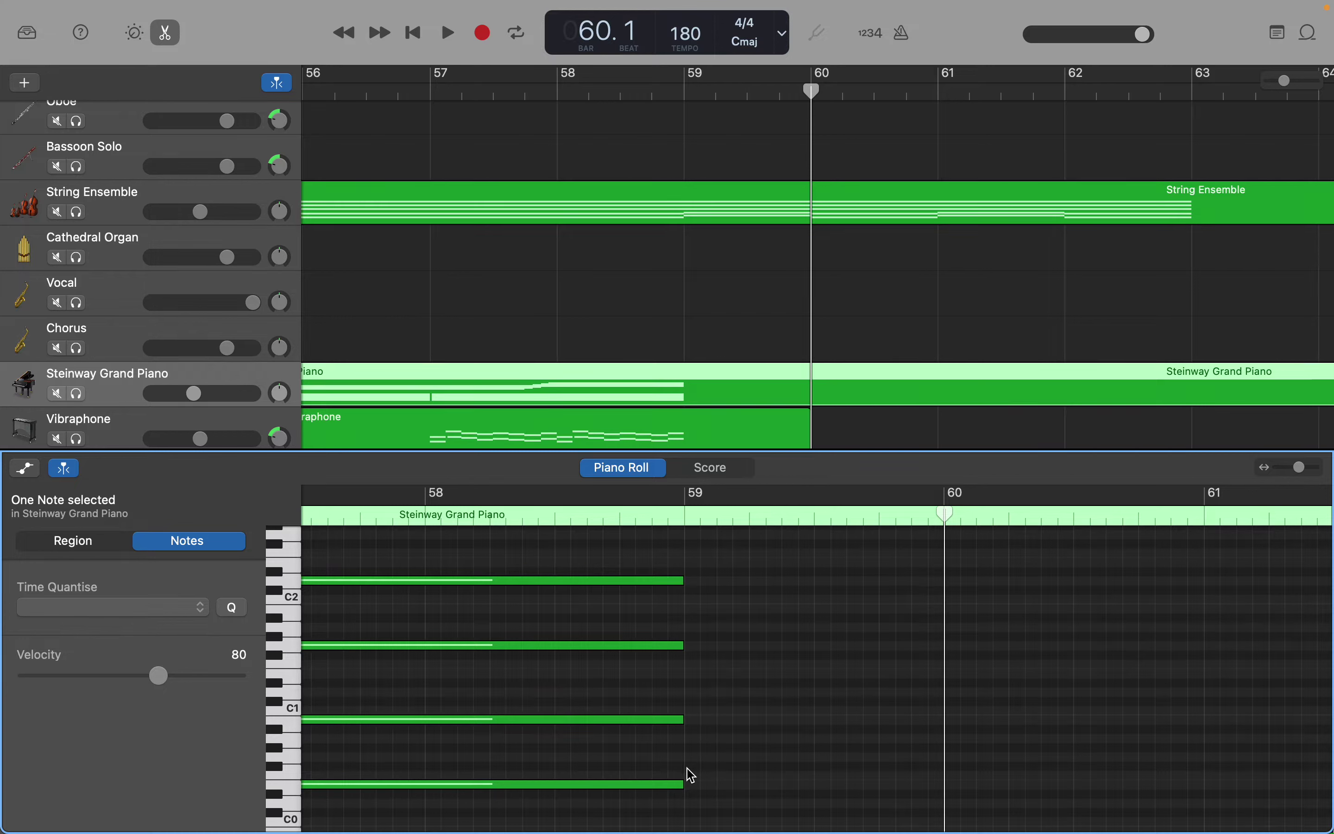
scroll(691, 782, "down", 3)
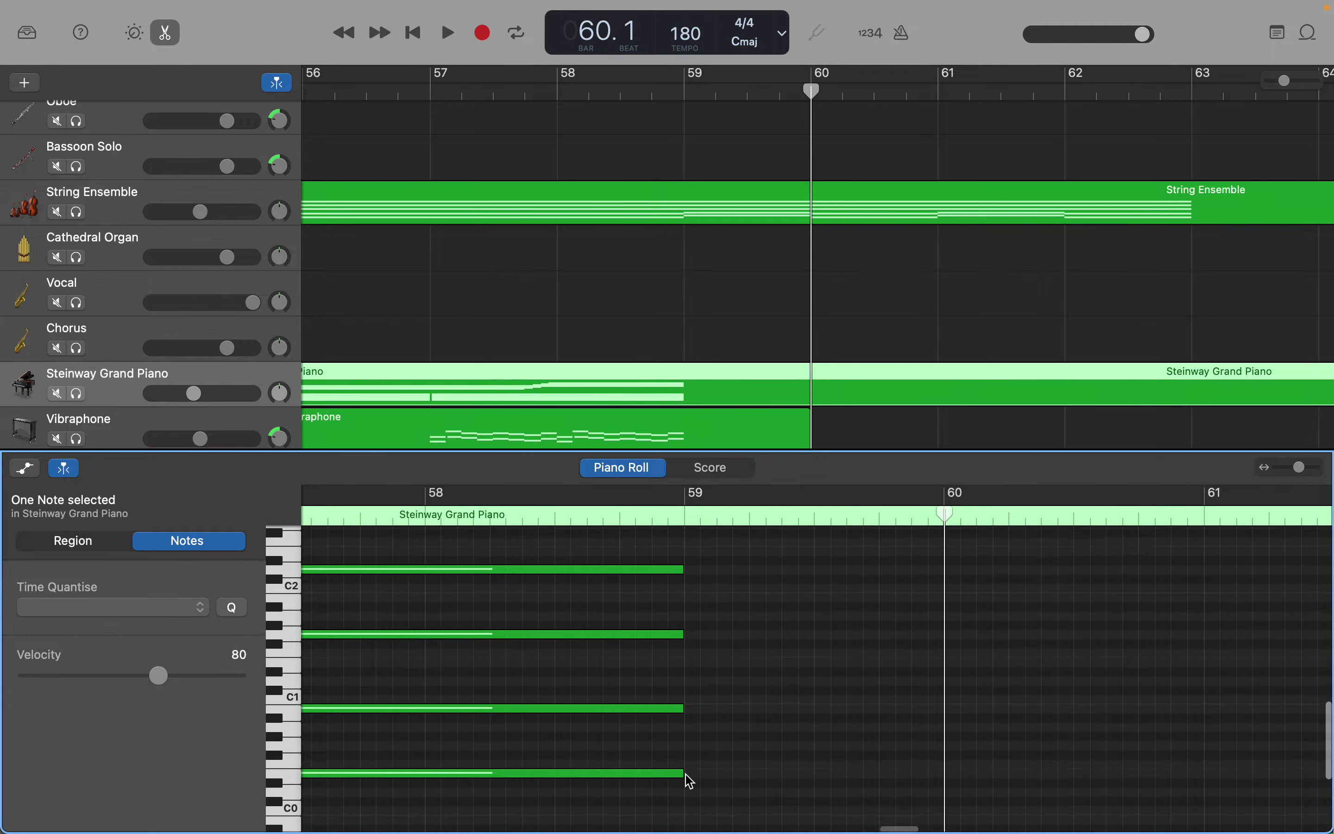
scroll(691, 782, "down", 2)
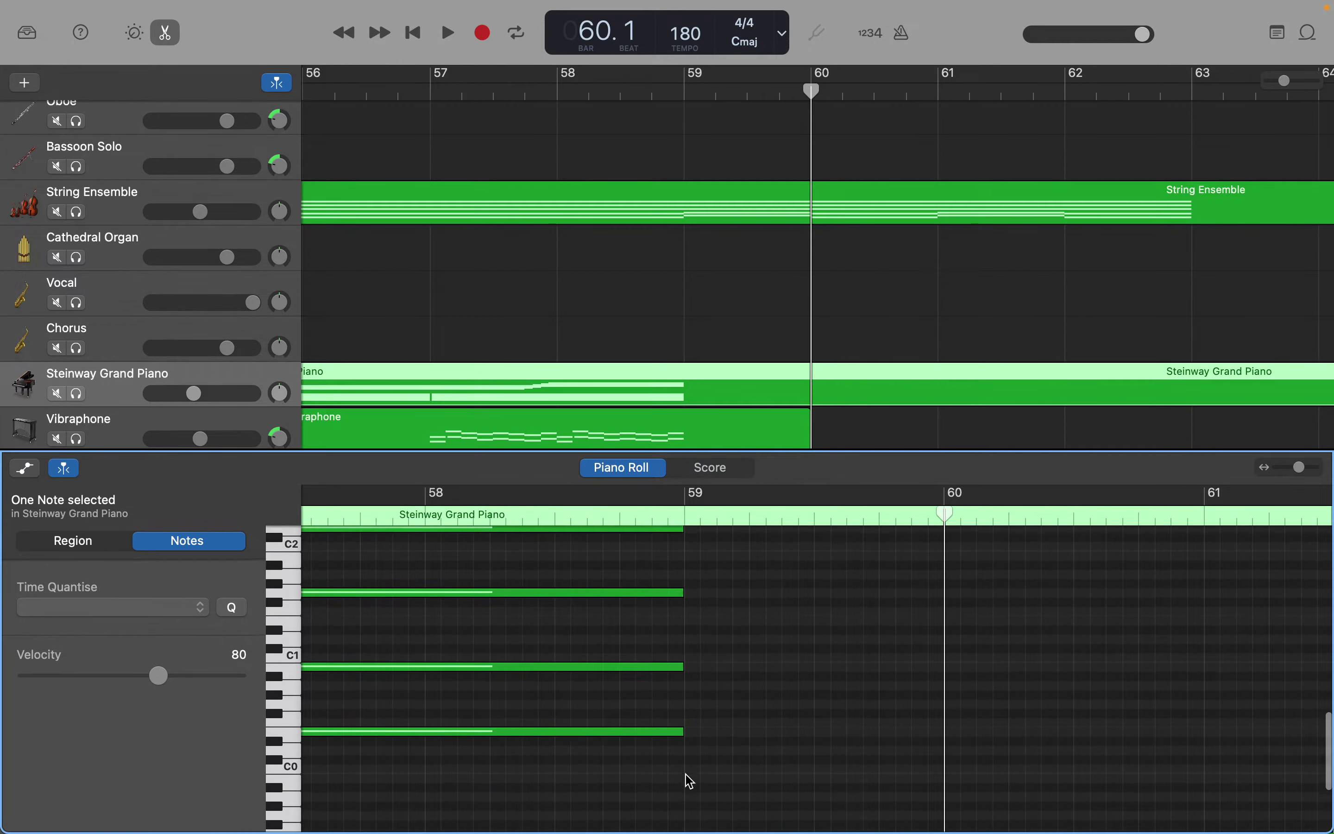
right_click(693, 772)
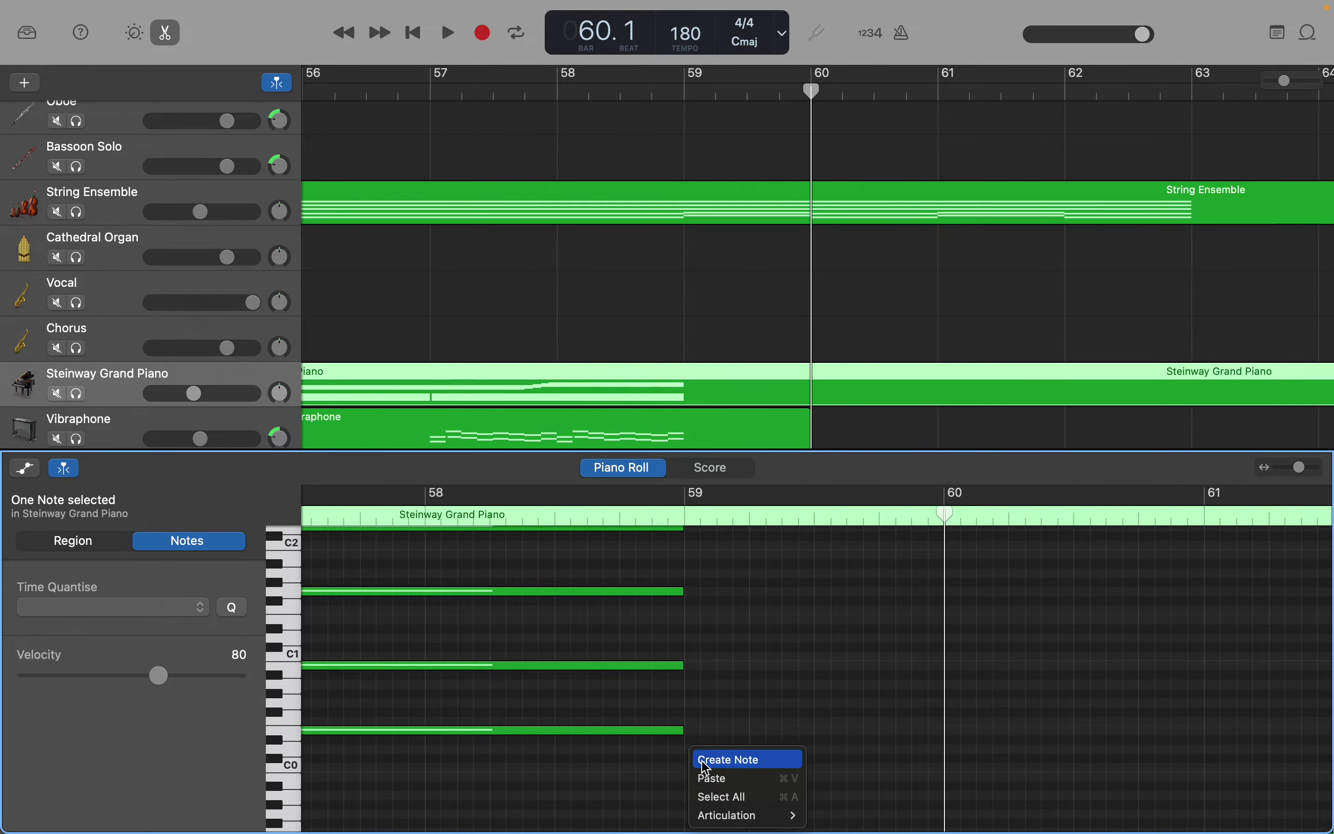
left_click(707, 760)
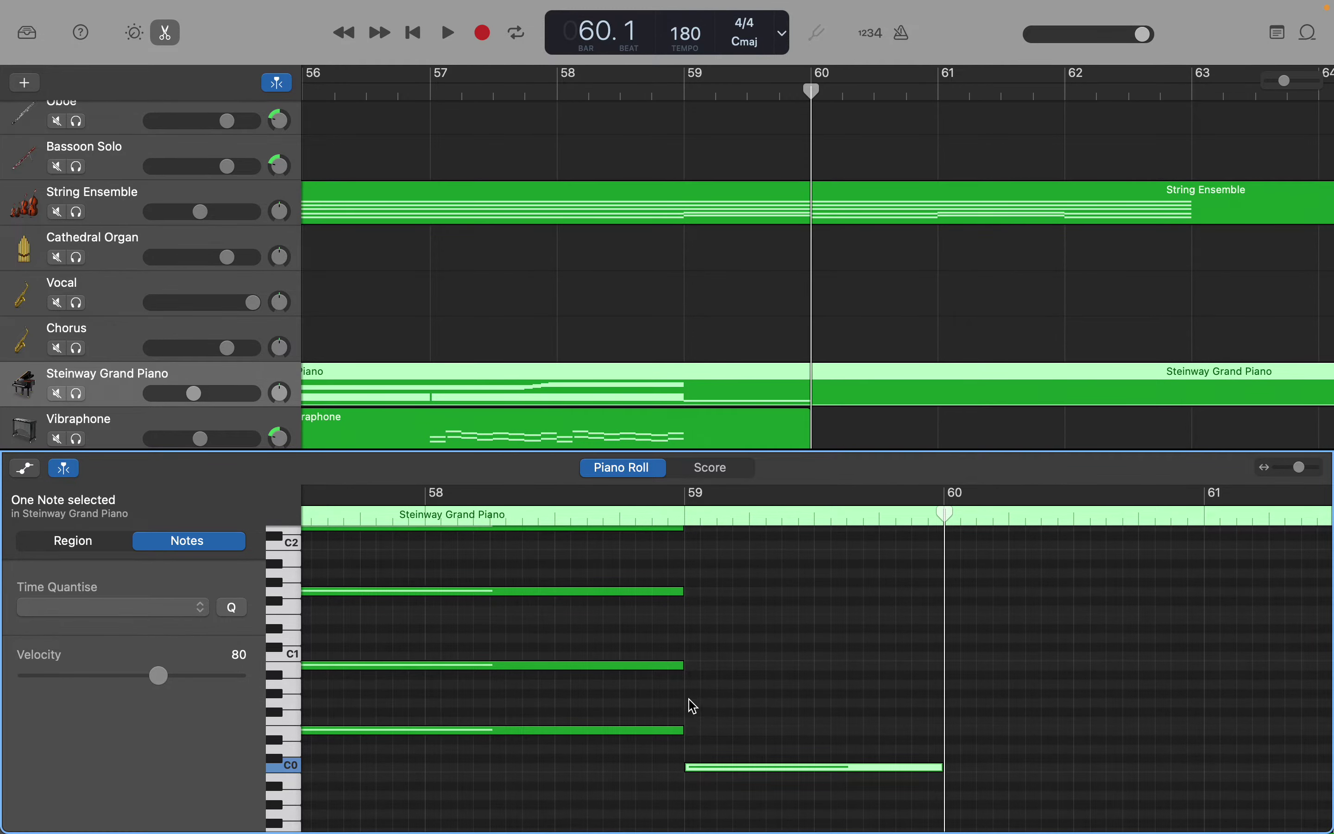
right_click(695, 668)
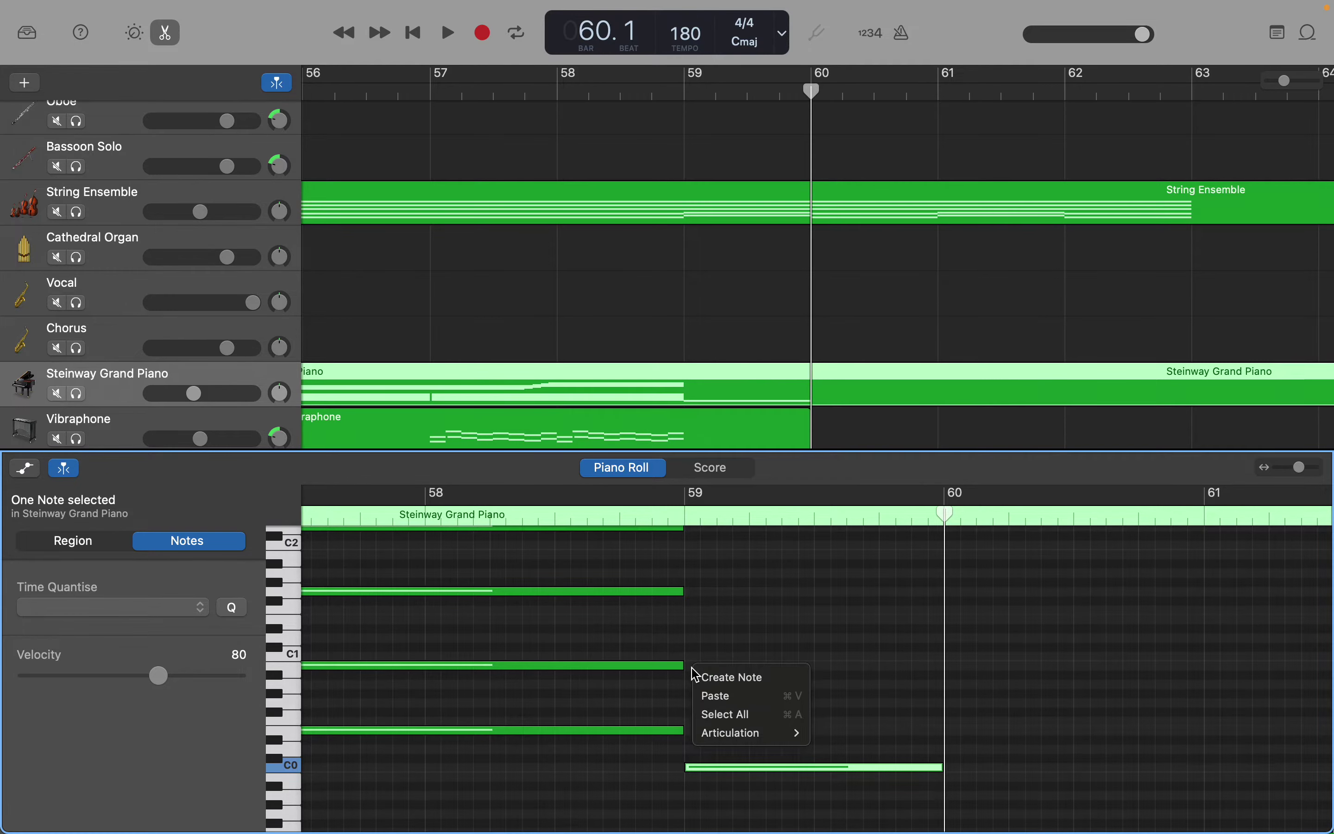
left_click(702, 676)
Step: Add the upper chord notes G1 and D2 at the start of bar 59
right_click(695, 596)
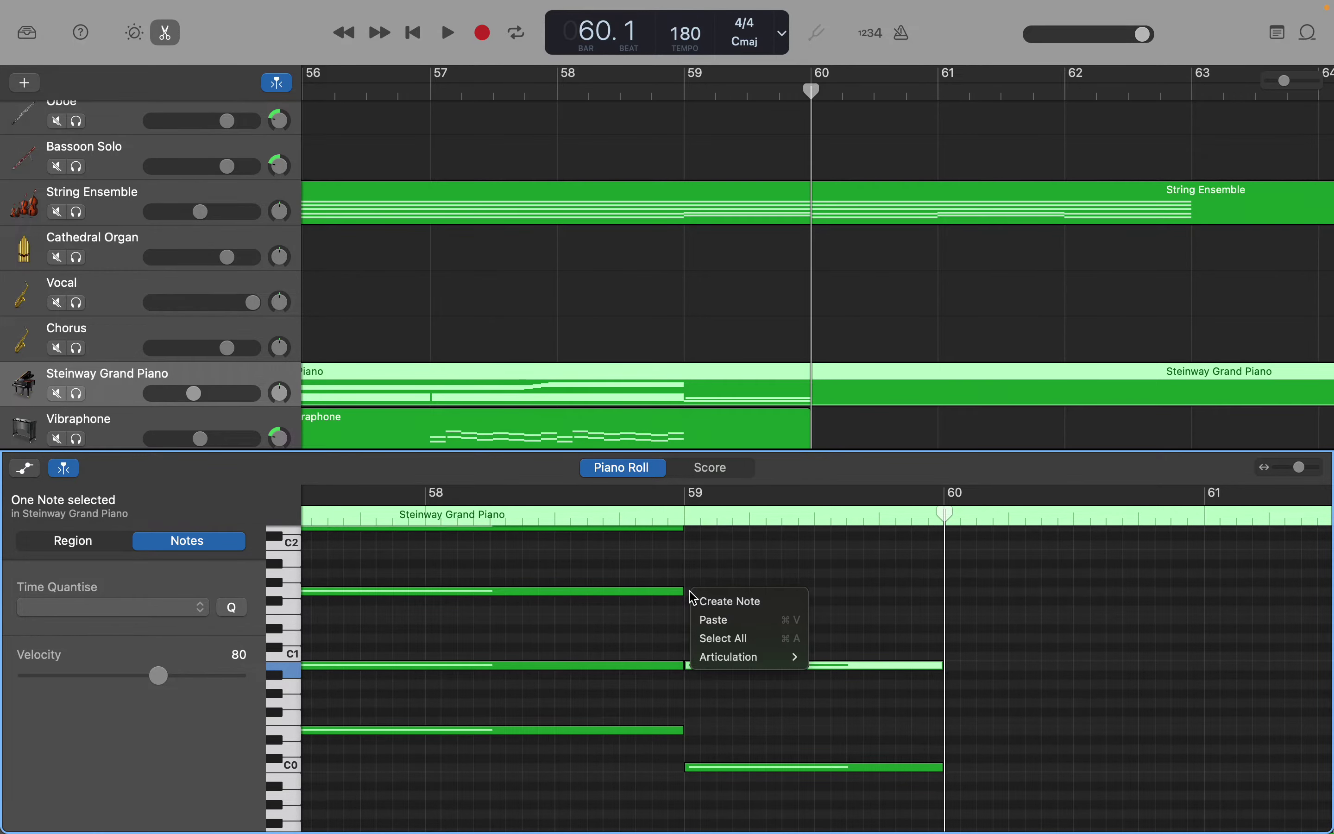
left_click(697, 599)
scroll(697, 599, "up", 3)
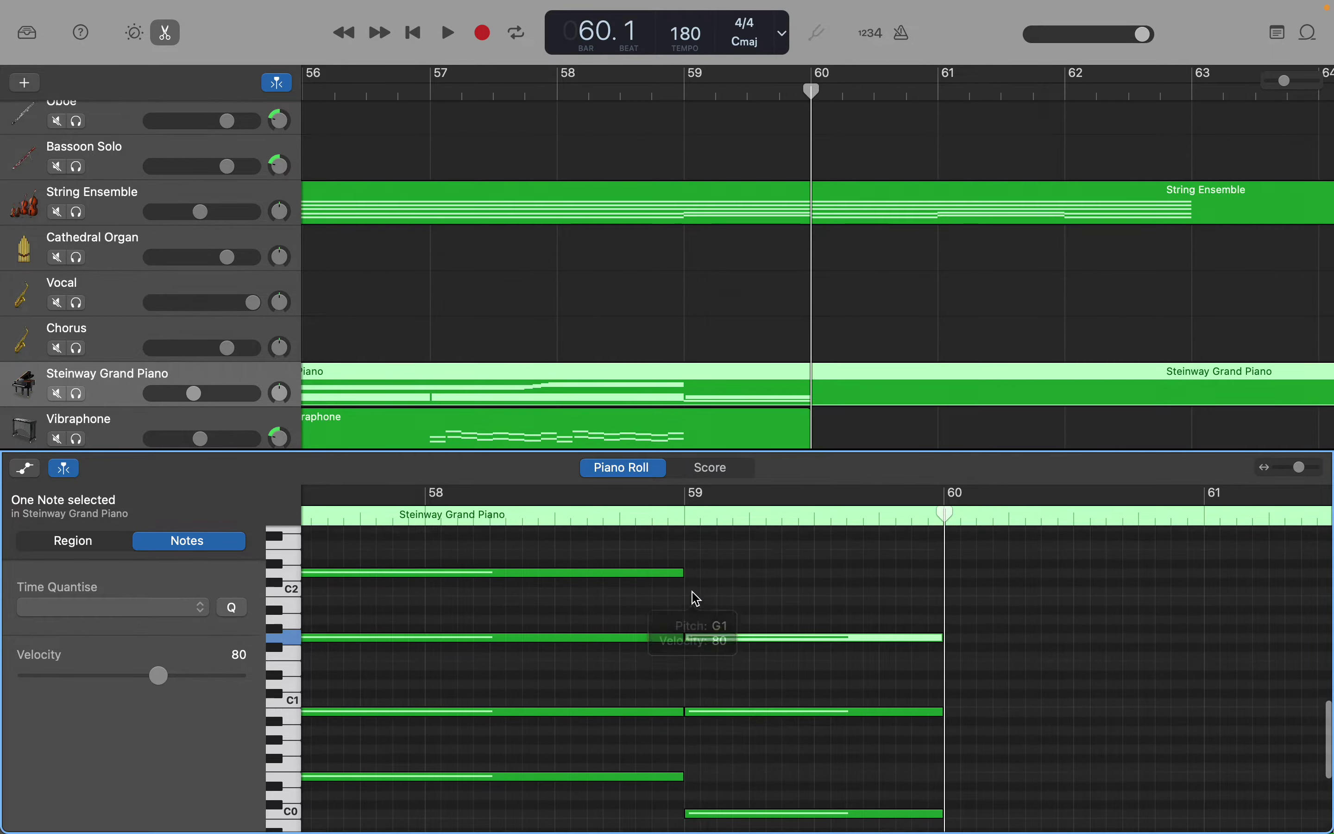
right_click(693, 586)
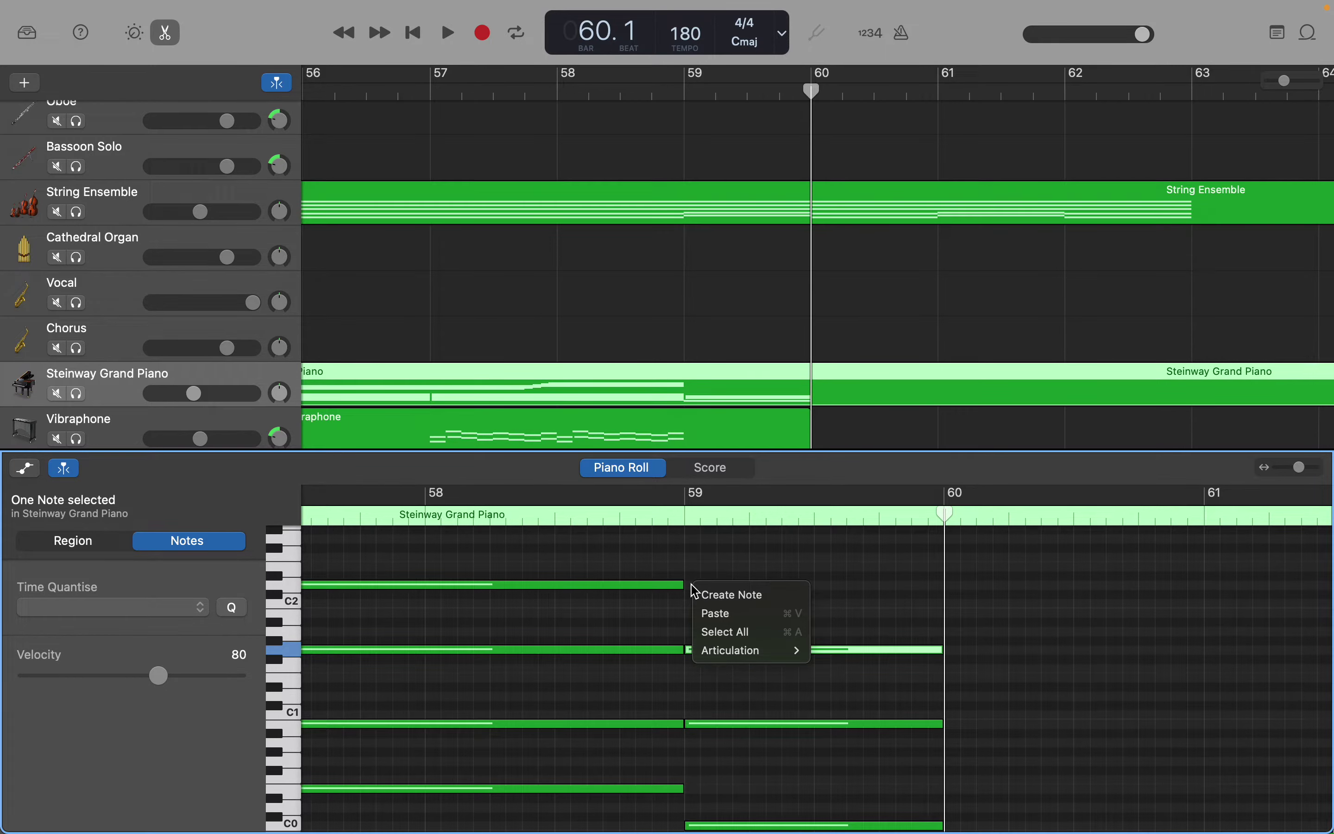
left_click(699, 593)
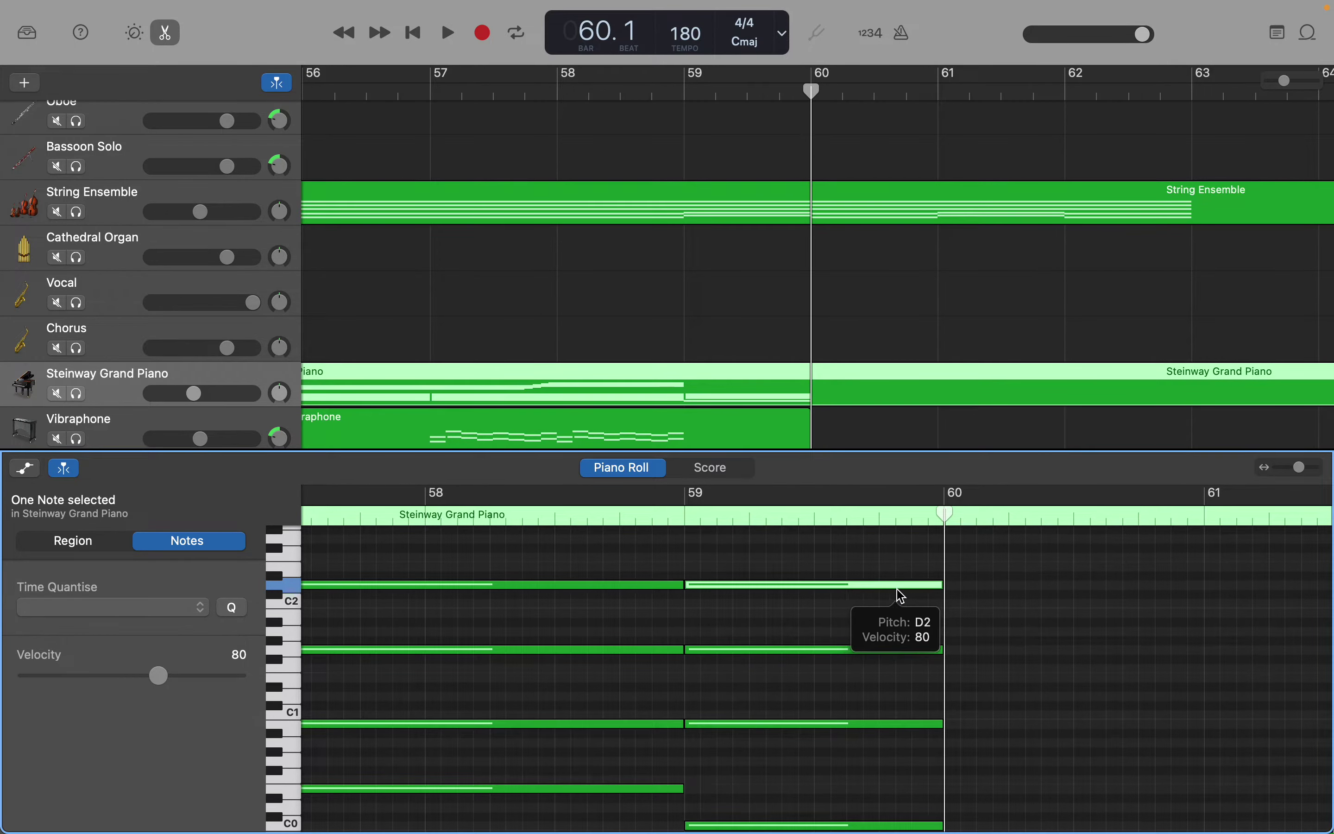
Step: Select the four chord notes in bar 59 and shorten them together to about three sixteenths
mouse_move(939, 591)
left_mouse_down()
mouse_move(780, 588)
mouse_move(943, 588)
left_mouse_up()
left_click_drag(826, 556, 818, 815)
scroll(833, 672, "up", 3)
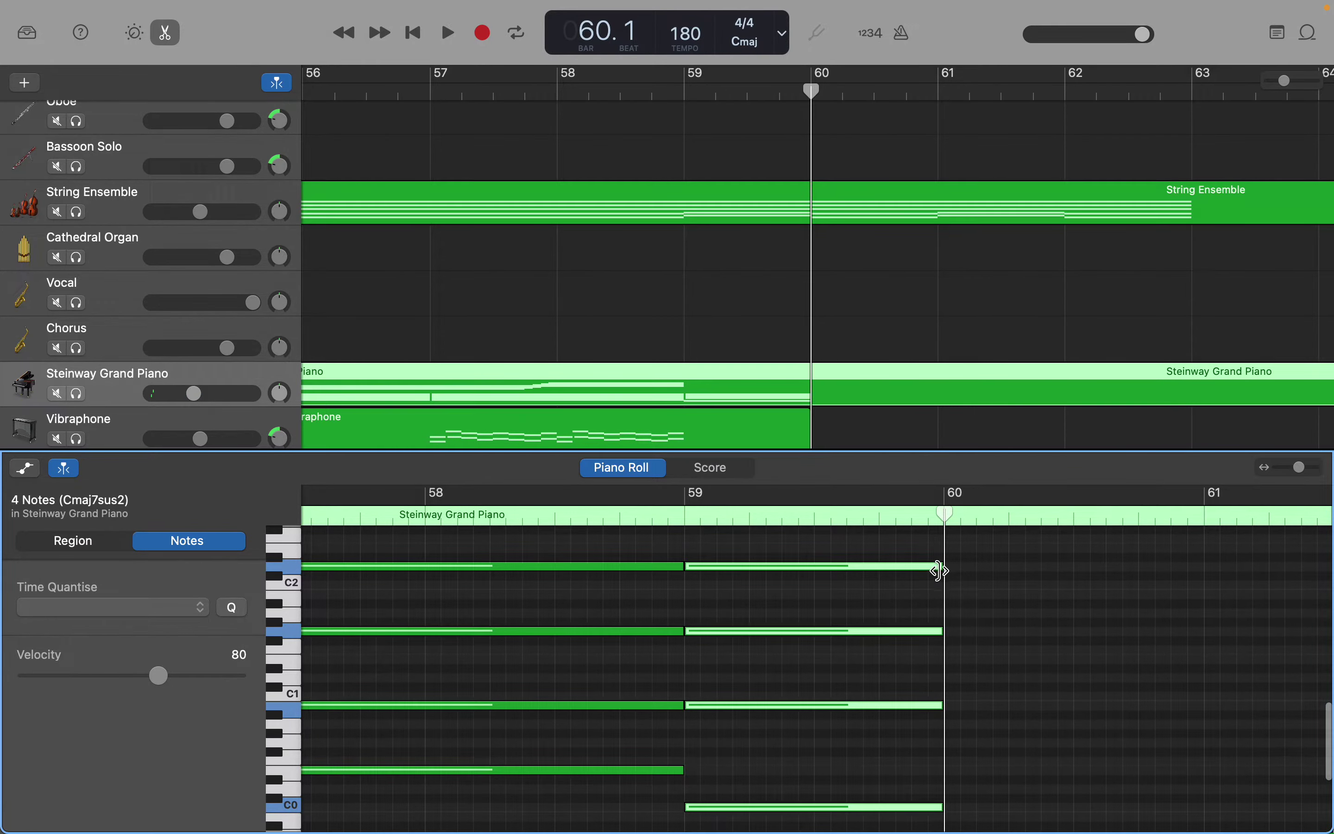
left_click_drag(939, 568, 729, 593)
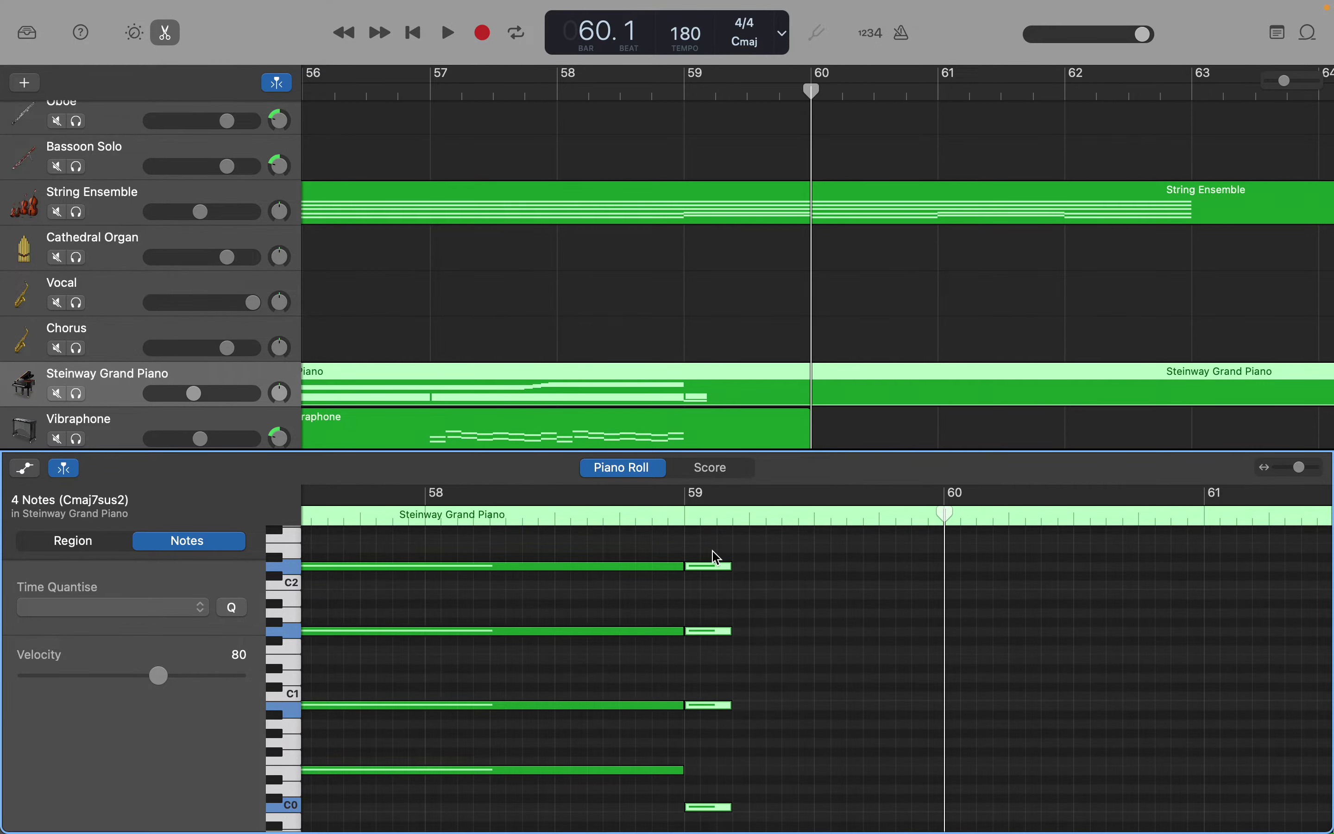
Step: Paste two copies of the short chord directly after it in bar 59 and lengthen the last copy to about four sixteenths
left_click_drag(945, 518, 735, 523)
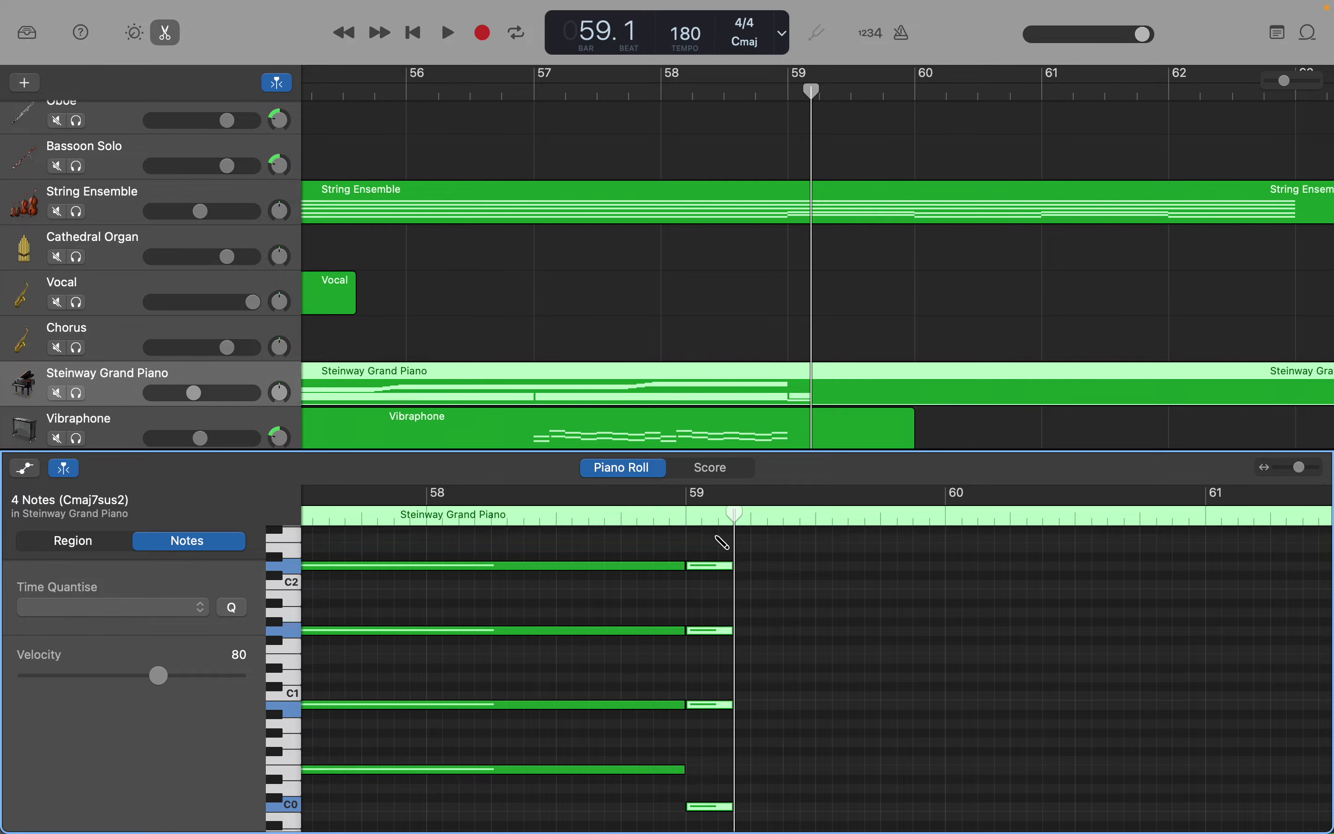
key("super+v")
key("super+v")
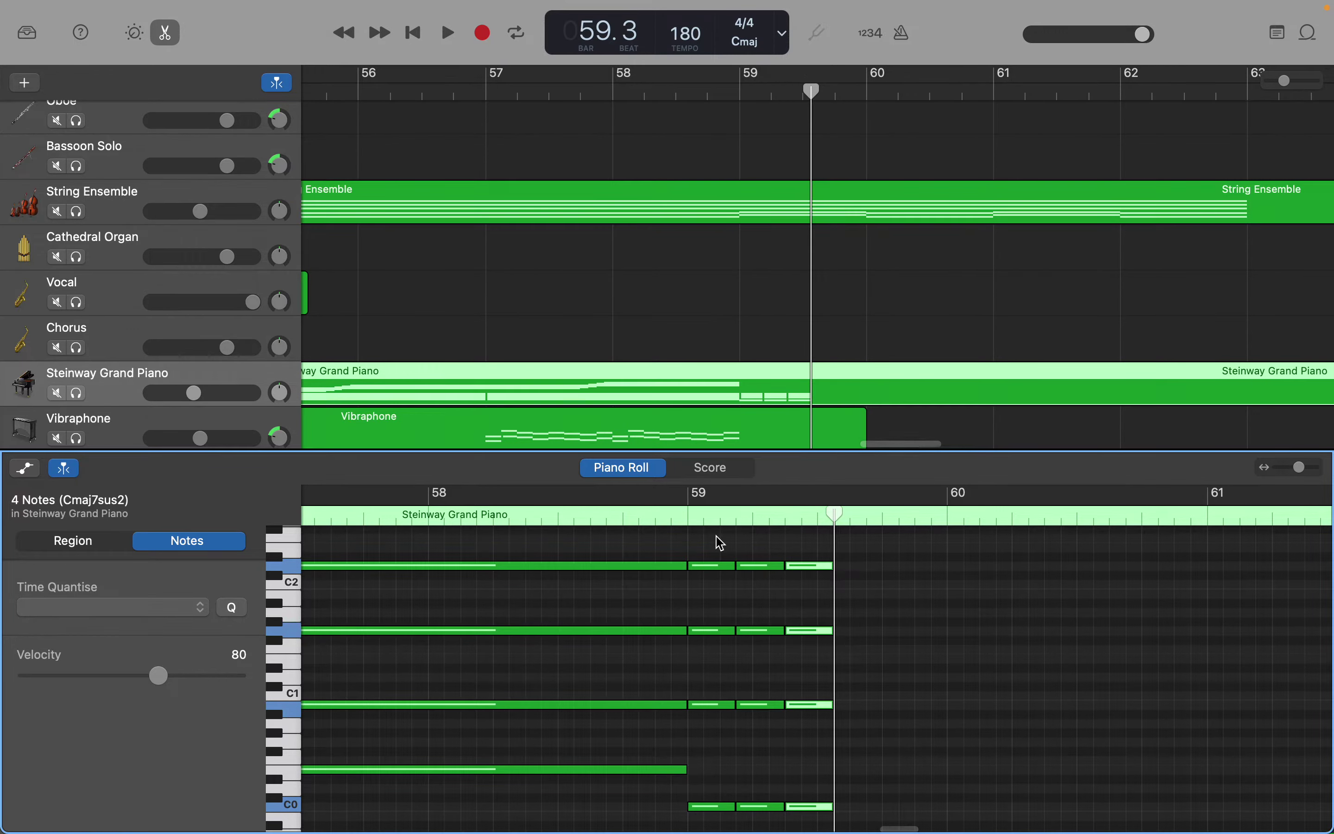
left_click_drag(829, 564, 846, 571)
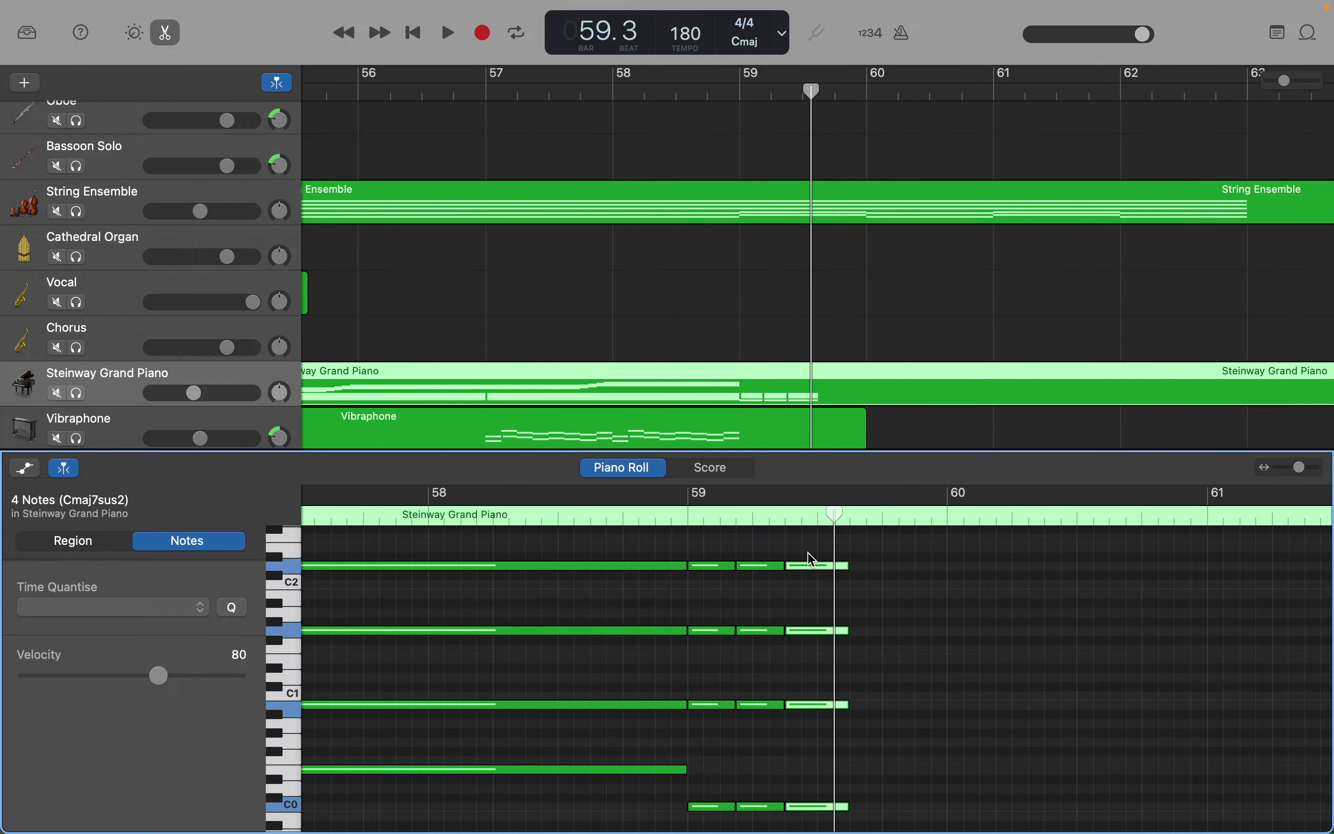
Step: Add a chord about two sixteenths long after the lengthened one and paste two more copies to fill bar 59
left_click_drag(836, 516, 811, 567)
left_click(842, 518)
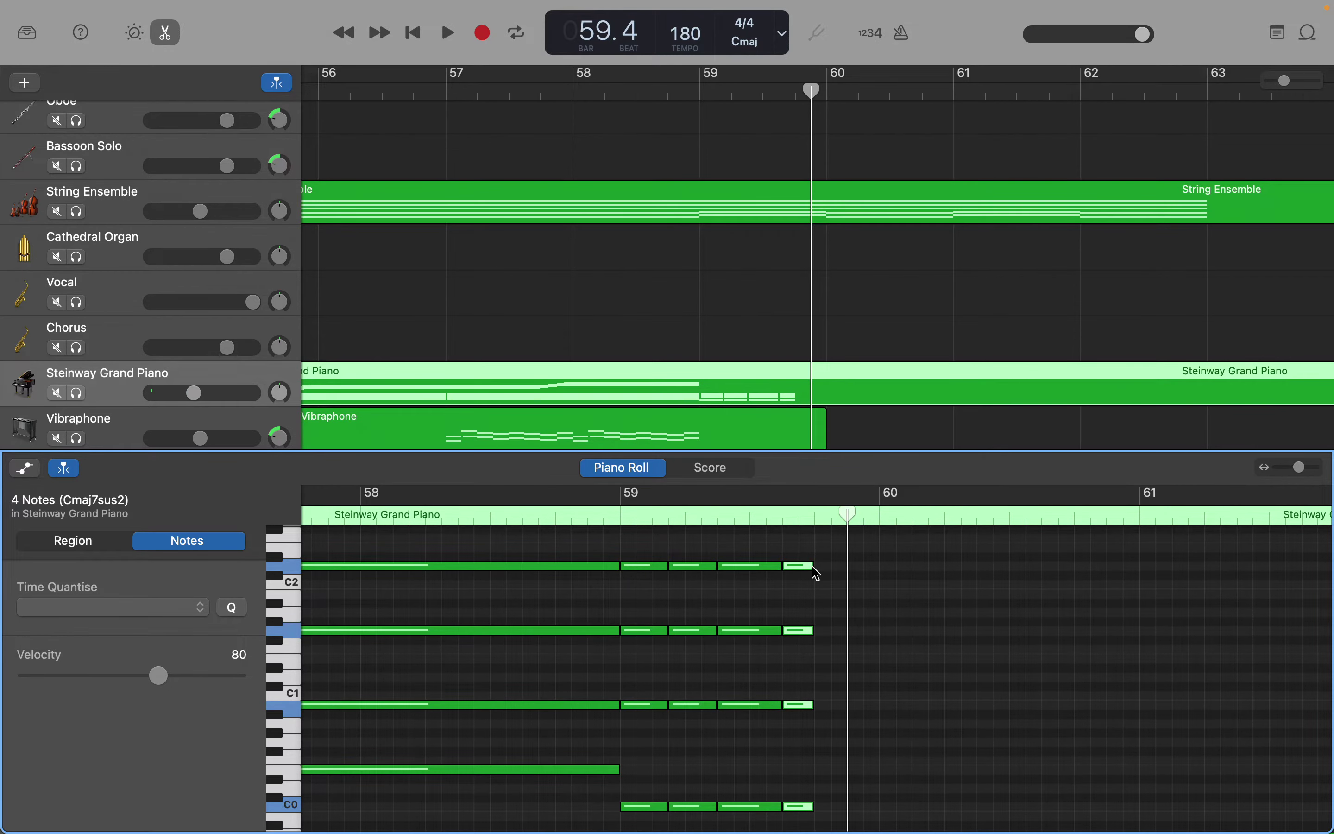
left_click_drag(847, 512, 814, 512)
key("super+v")
key("super+v")
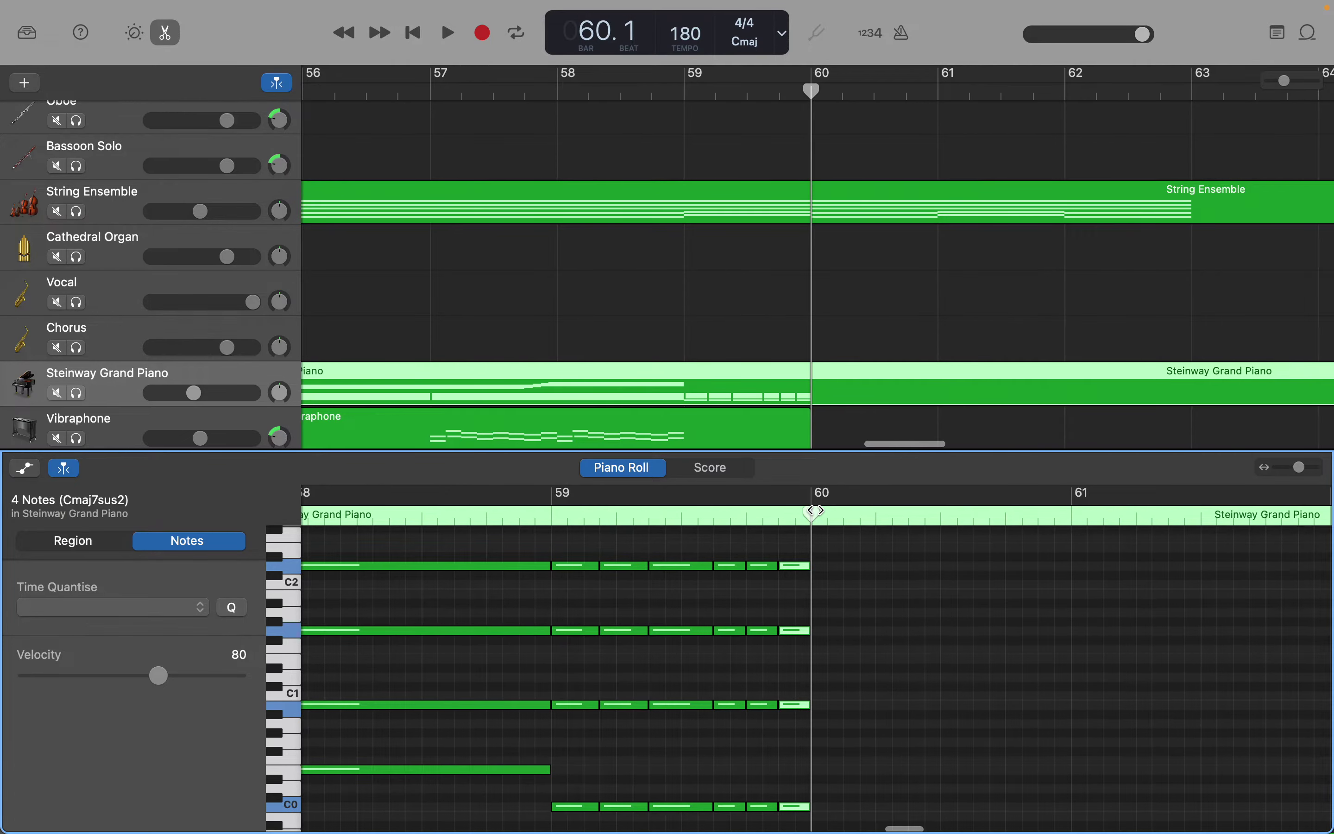
Step: Select all 24 rhythmic chord notes in bar 59 and copy them into bar 60
left_click(850, 557)
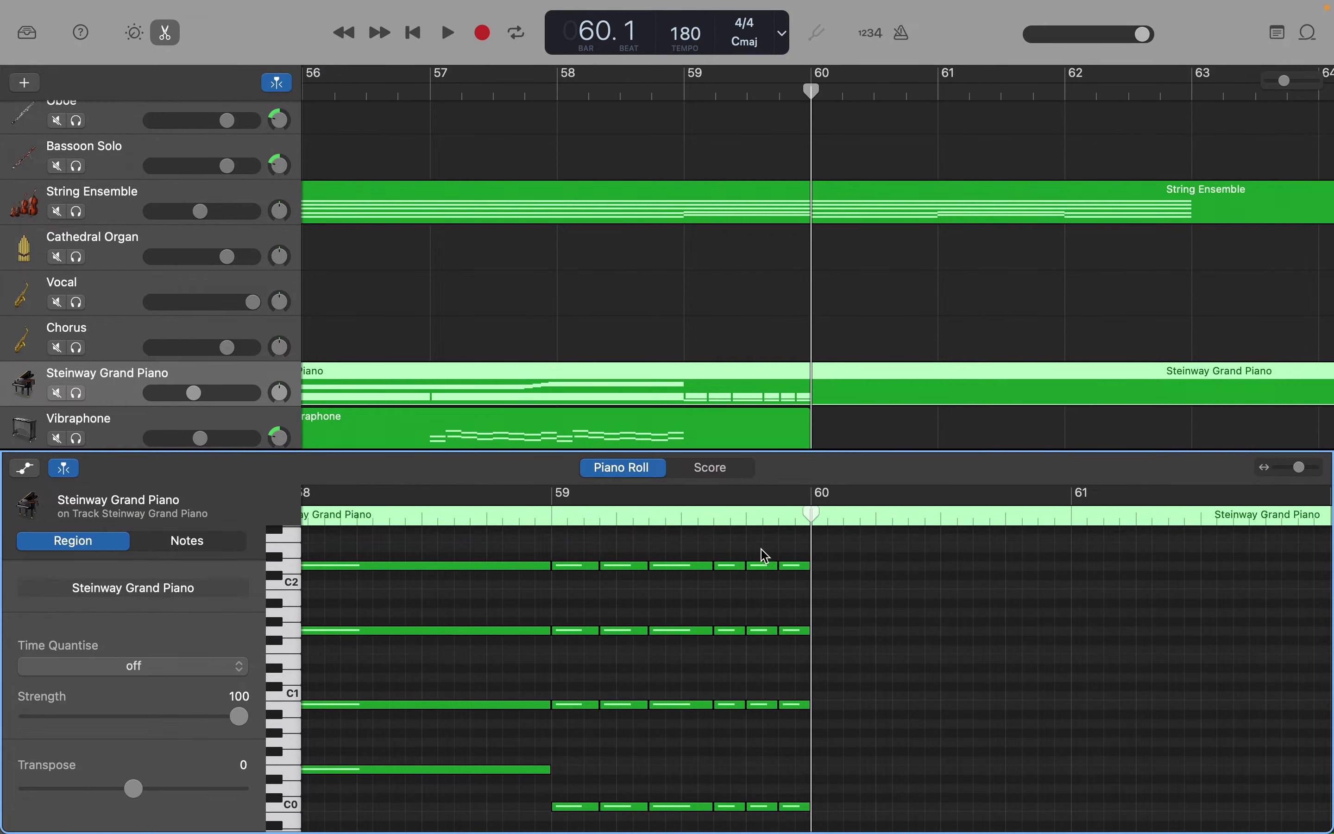
left_click_drag(555, 548, 799, 798)
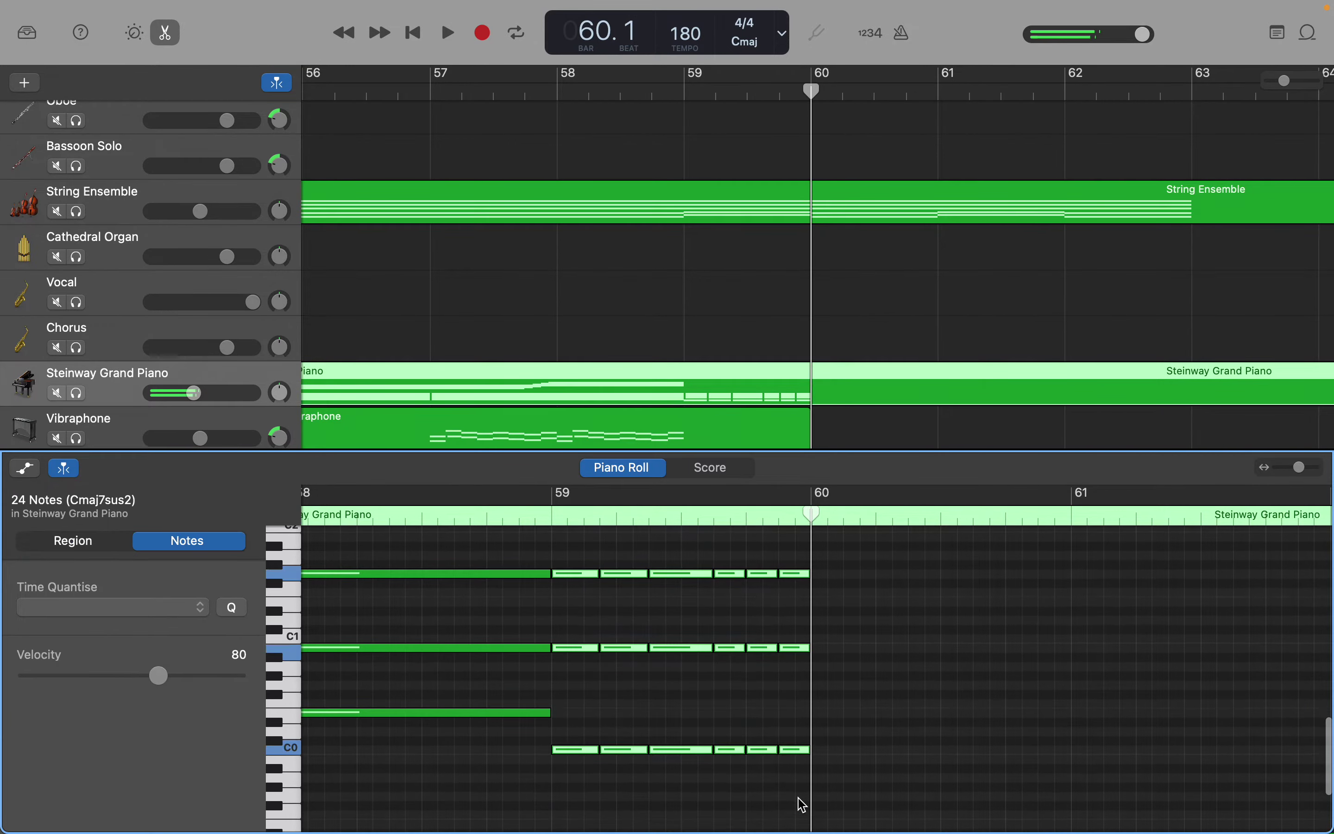
key("super+c")
key("super+v")
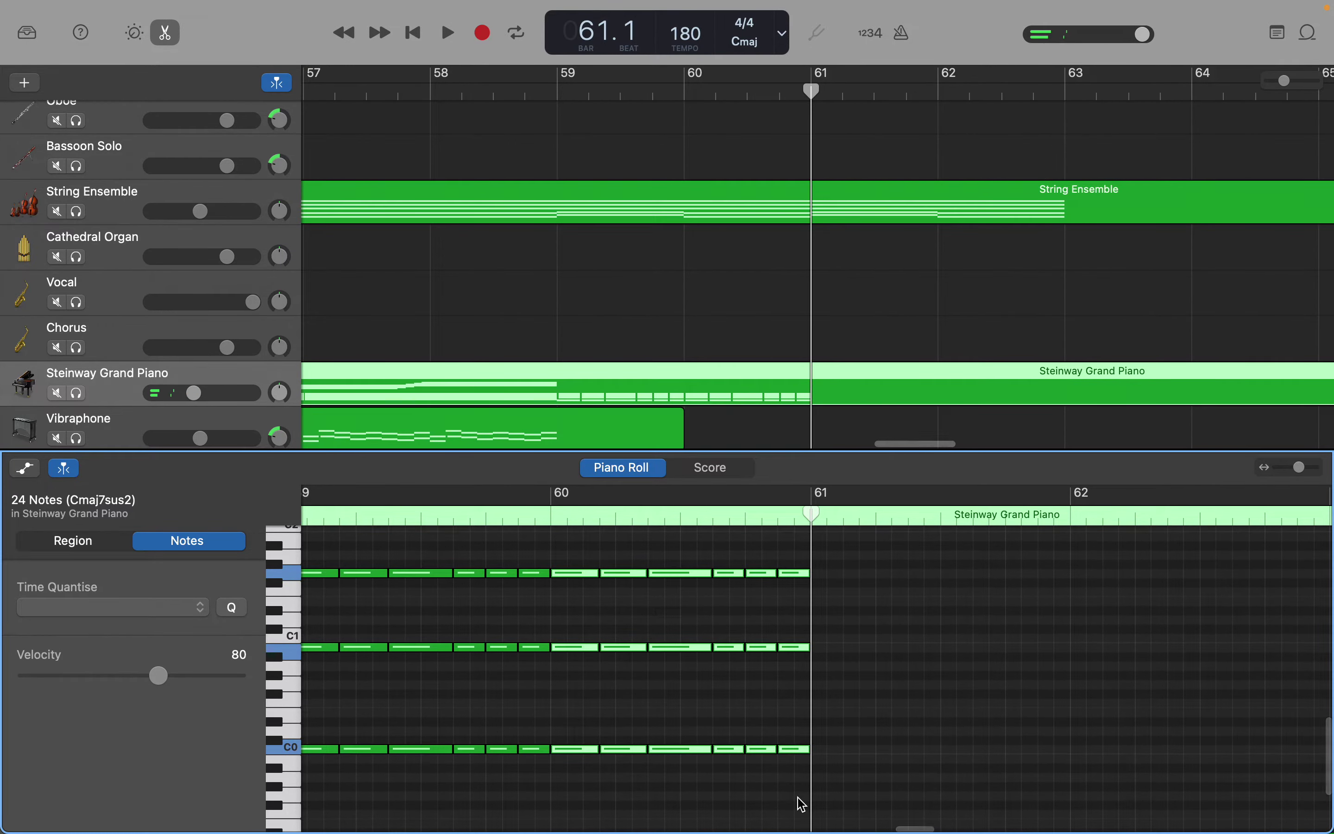
Step: Select the six C0 notes in bar 60 and raise them to E0
scroll(803, 805, "up", 2)
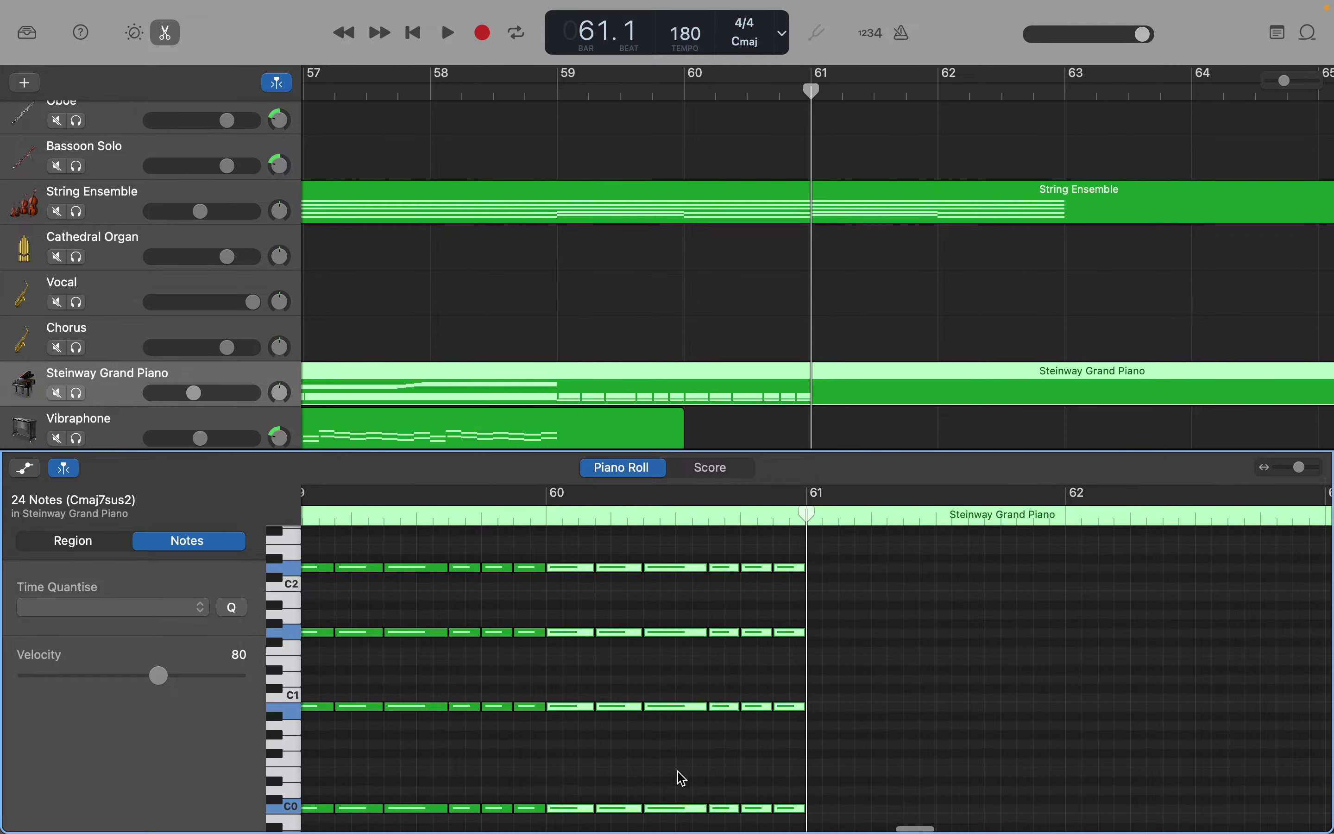
left_click(571, 773)
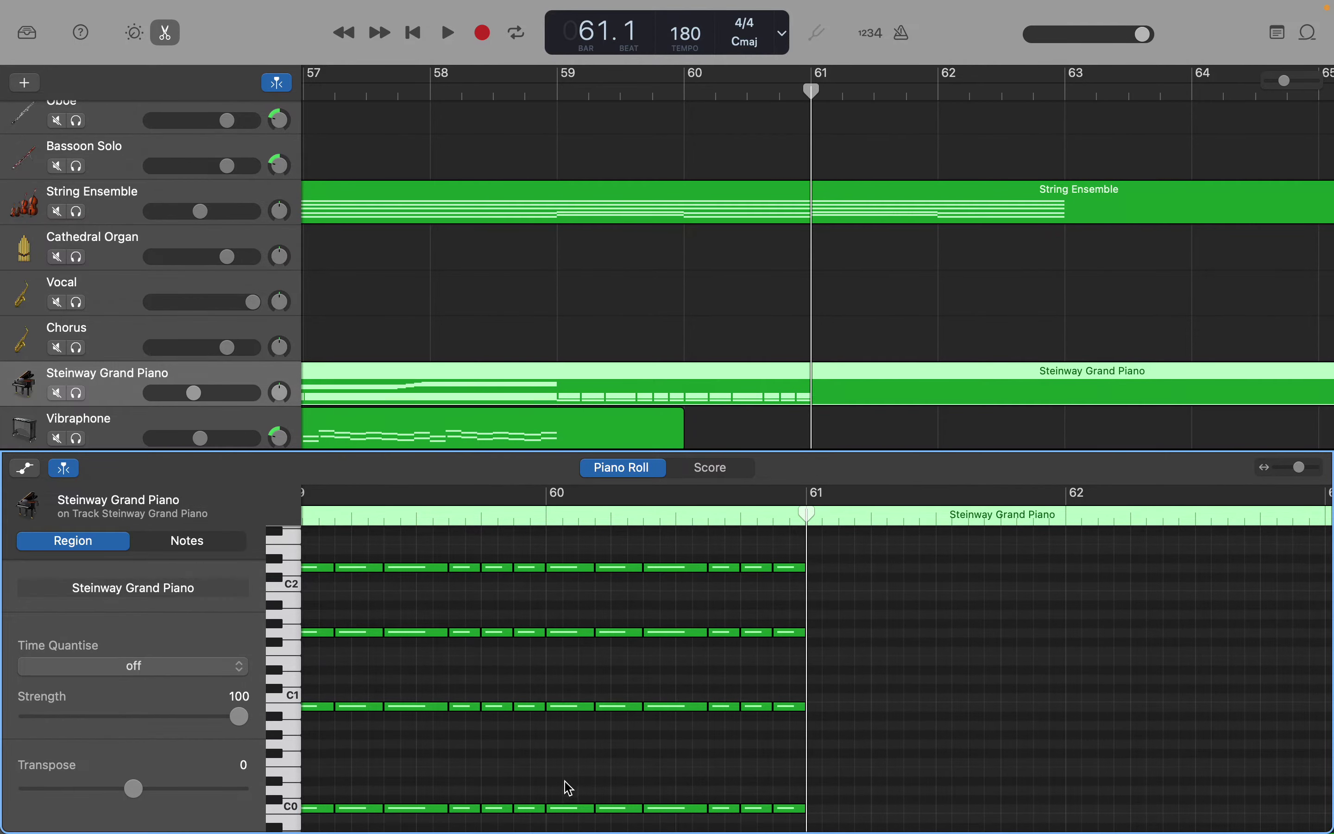
scroll(583, 792, "down", 5)
left_click_drag(565, 680, 794, 742)
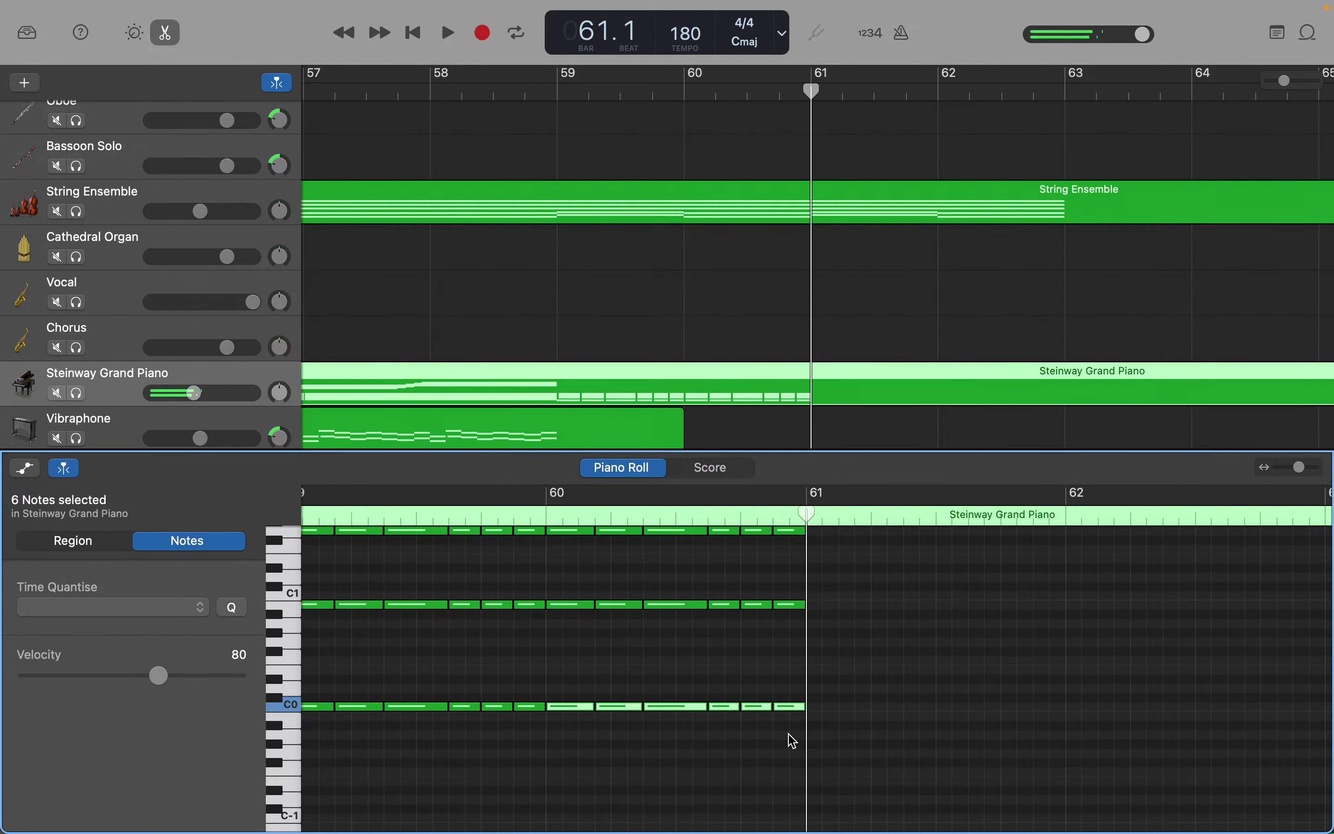
left_click_drag(573, 712, 569, 674)
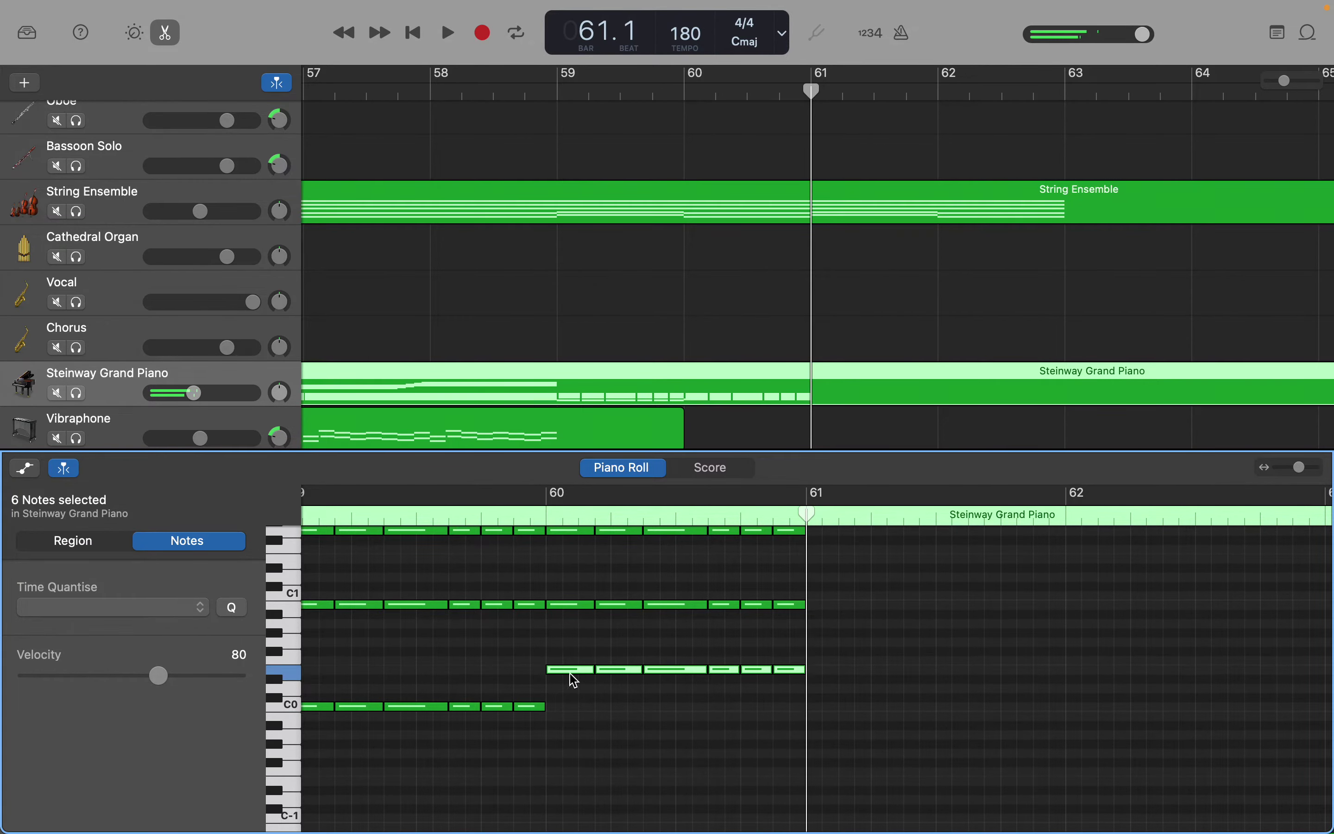
Step: Select the complete chord pattern in bar 59 and copy it into bar 61
scroll(570, 674, "up", 3)
scroll(569, 674, "left", 5)
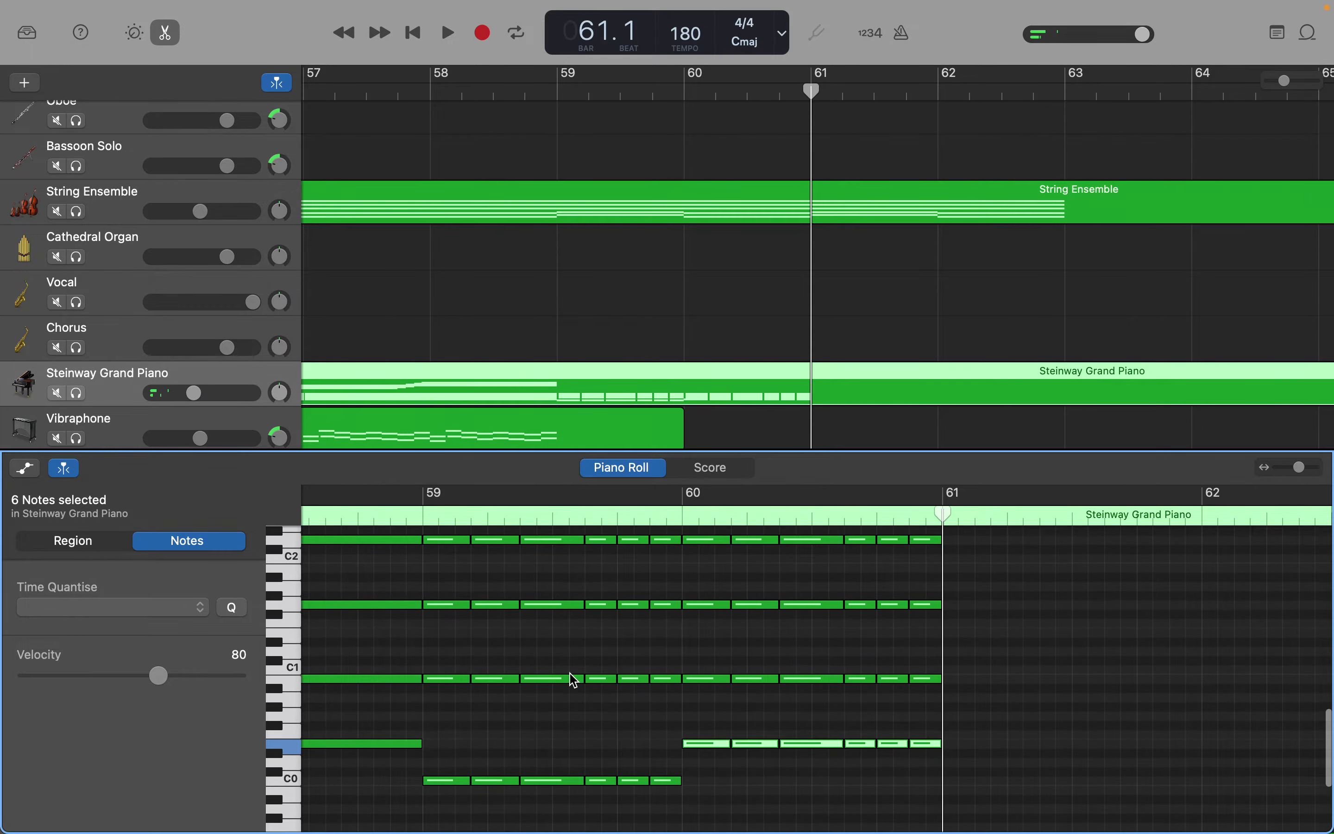
scroll(570, 676, "up", 2)
scroll(571, 675, "left", 1)
left_click_drag(446, 562, 669, 778)
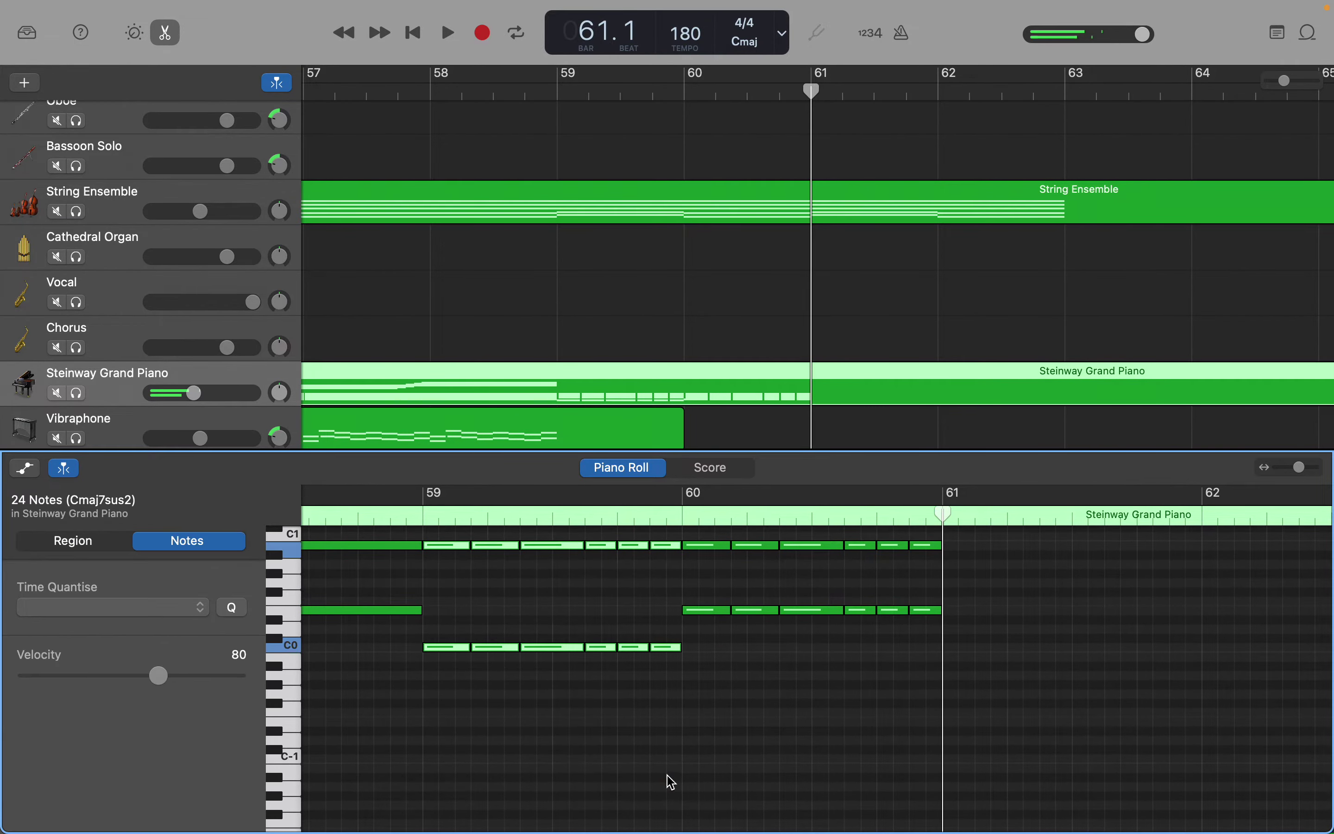
key("period")
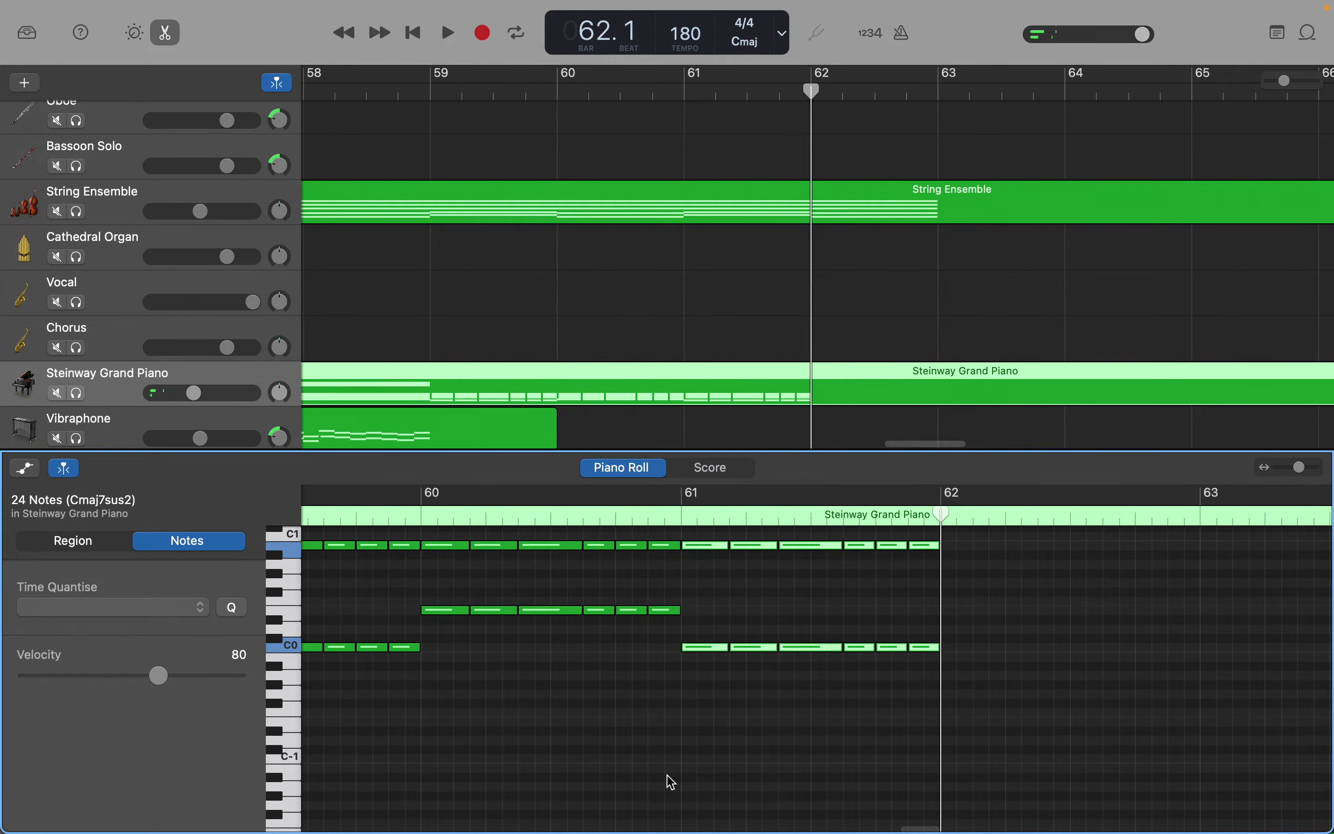
scroll(673, 782, "up", 7)
scroll(671, 782, "up", 3)
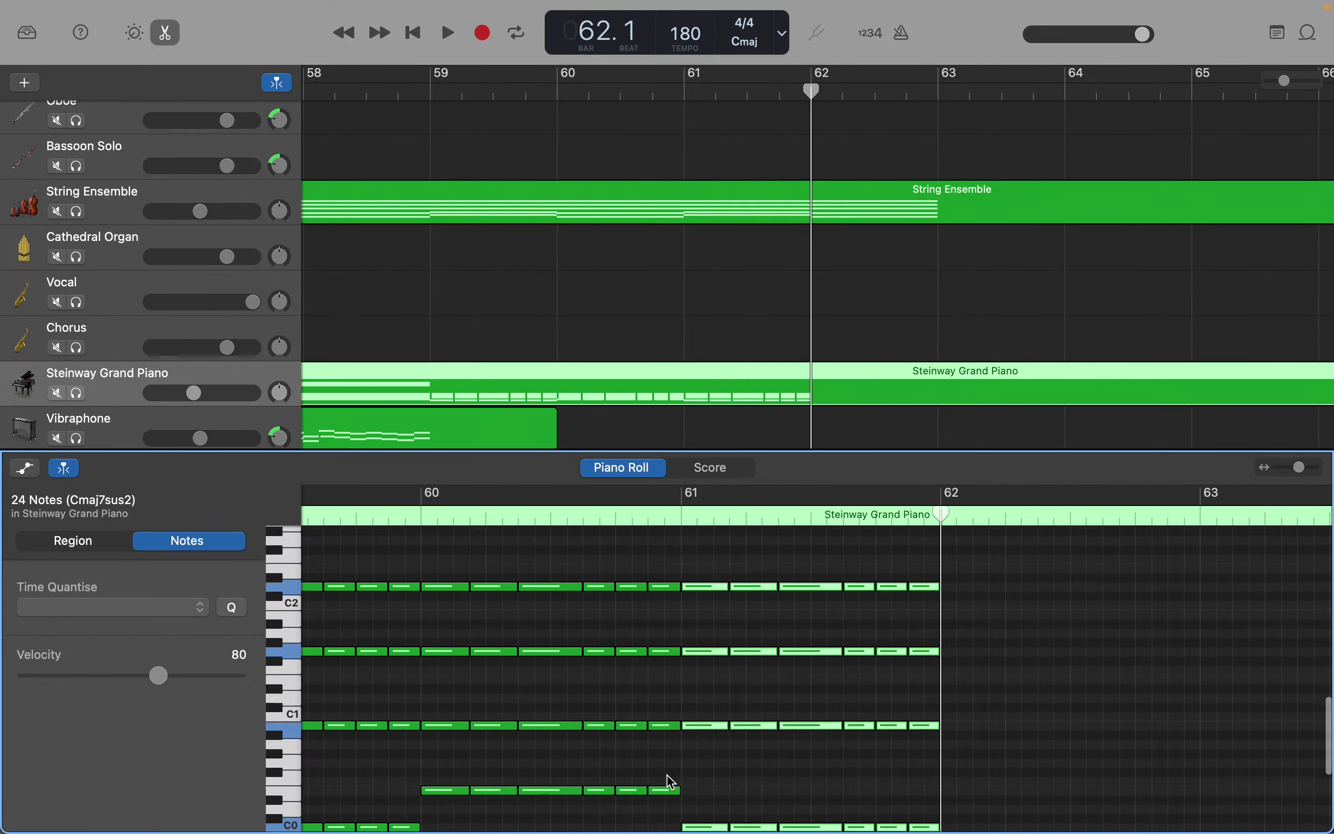
scroll(671, 782, "up", 1)
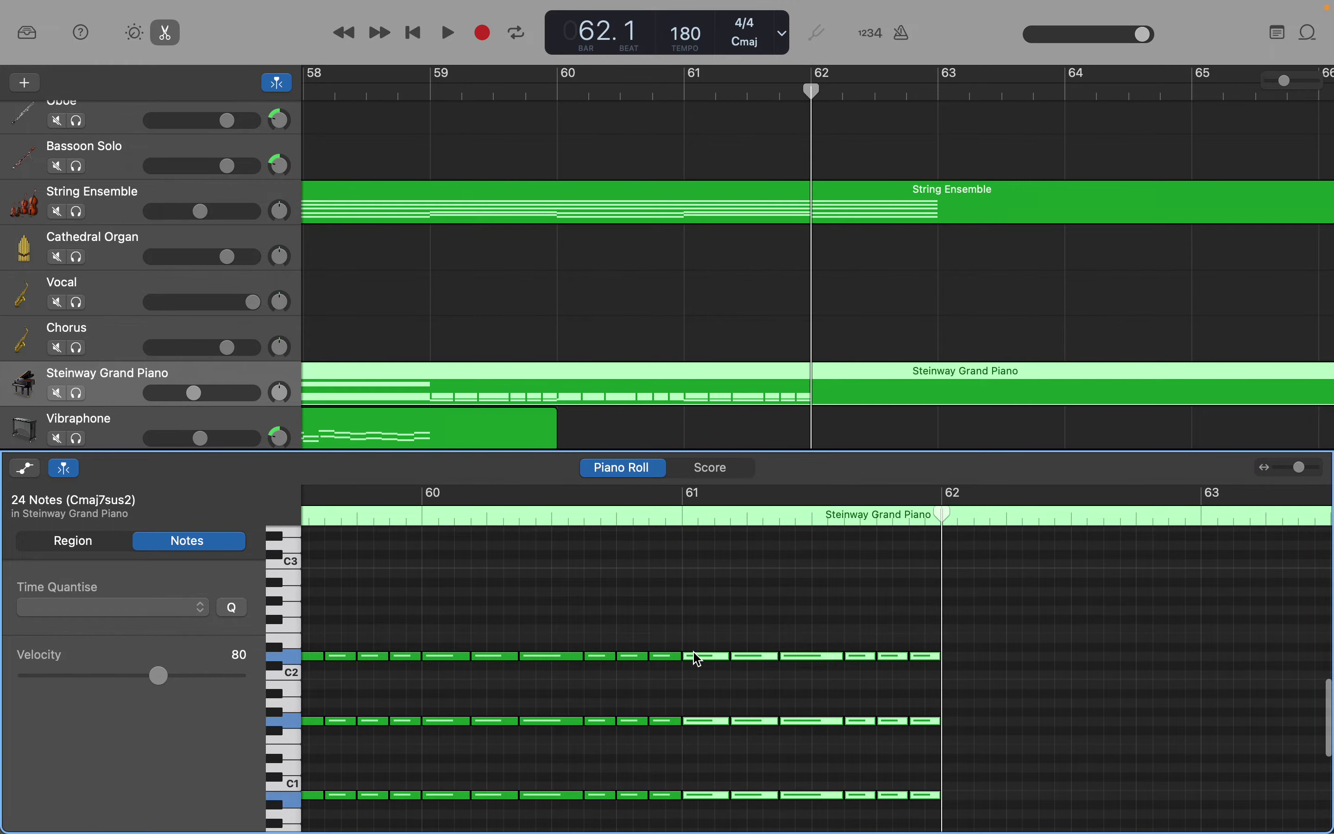
left_click_drag(694, 646, 867, 680)
scroll(867, 680, "down", 4)
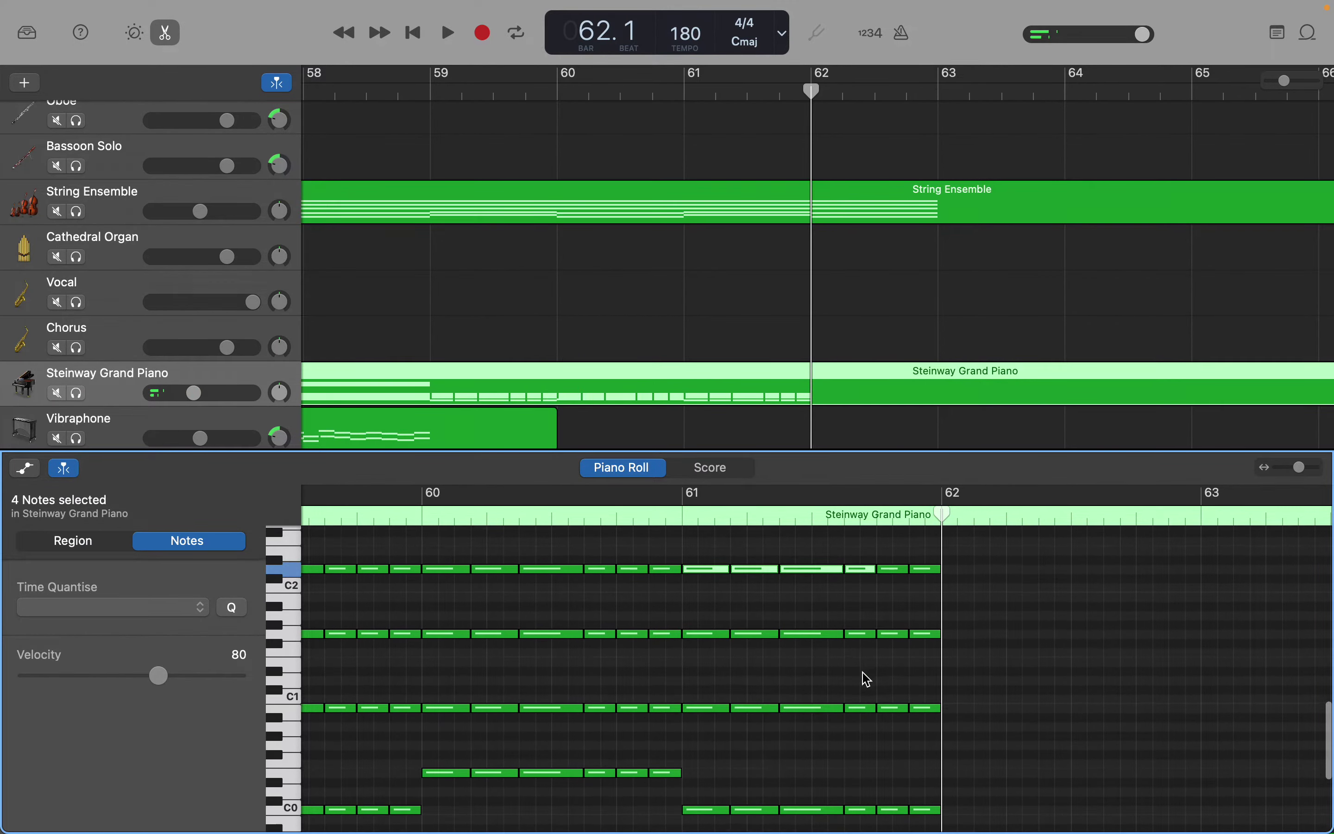
scroll(867, 680, "down", 2)
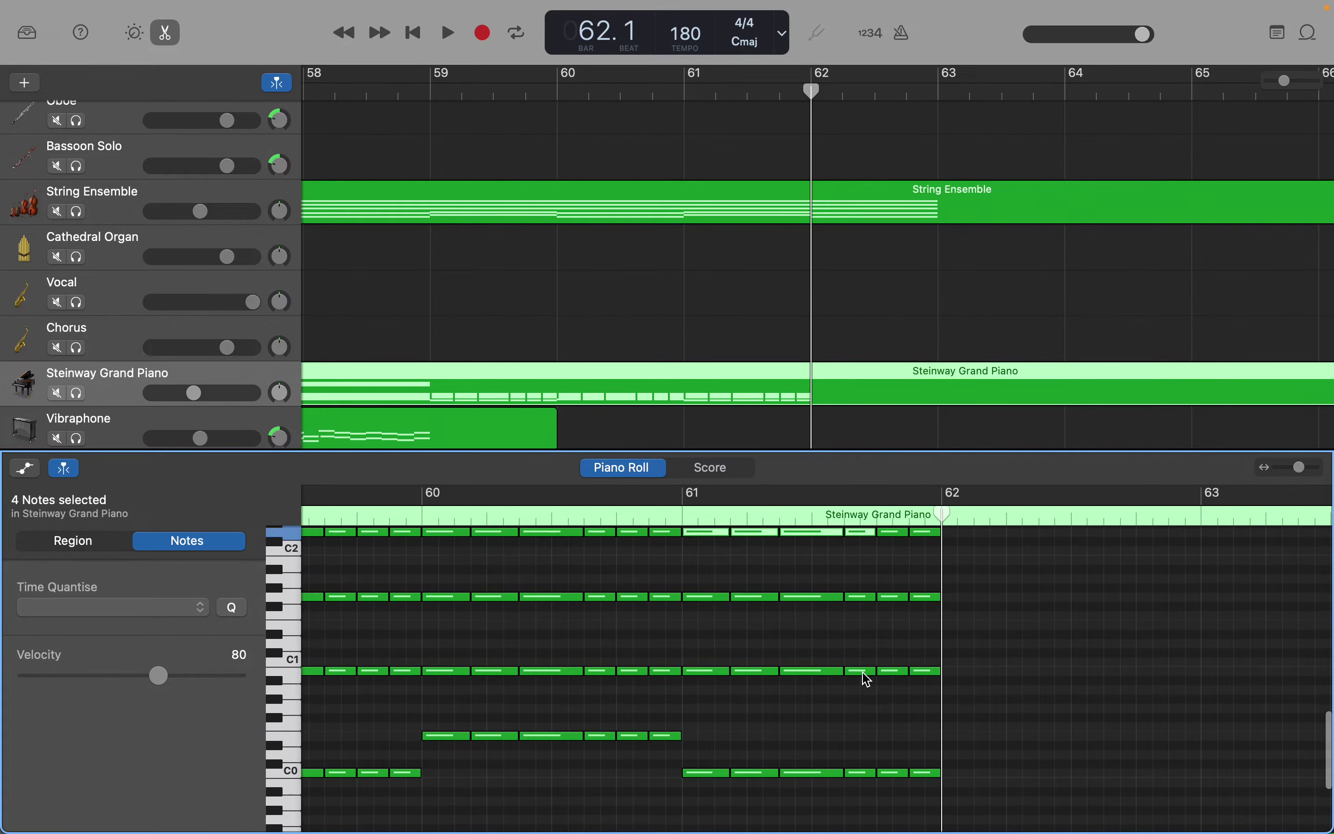
mouse_move(867, 680)
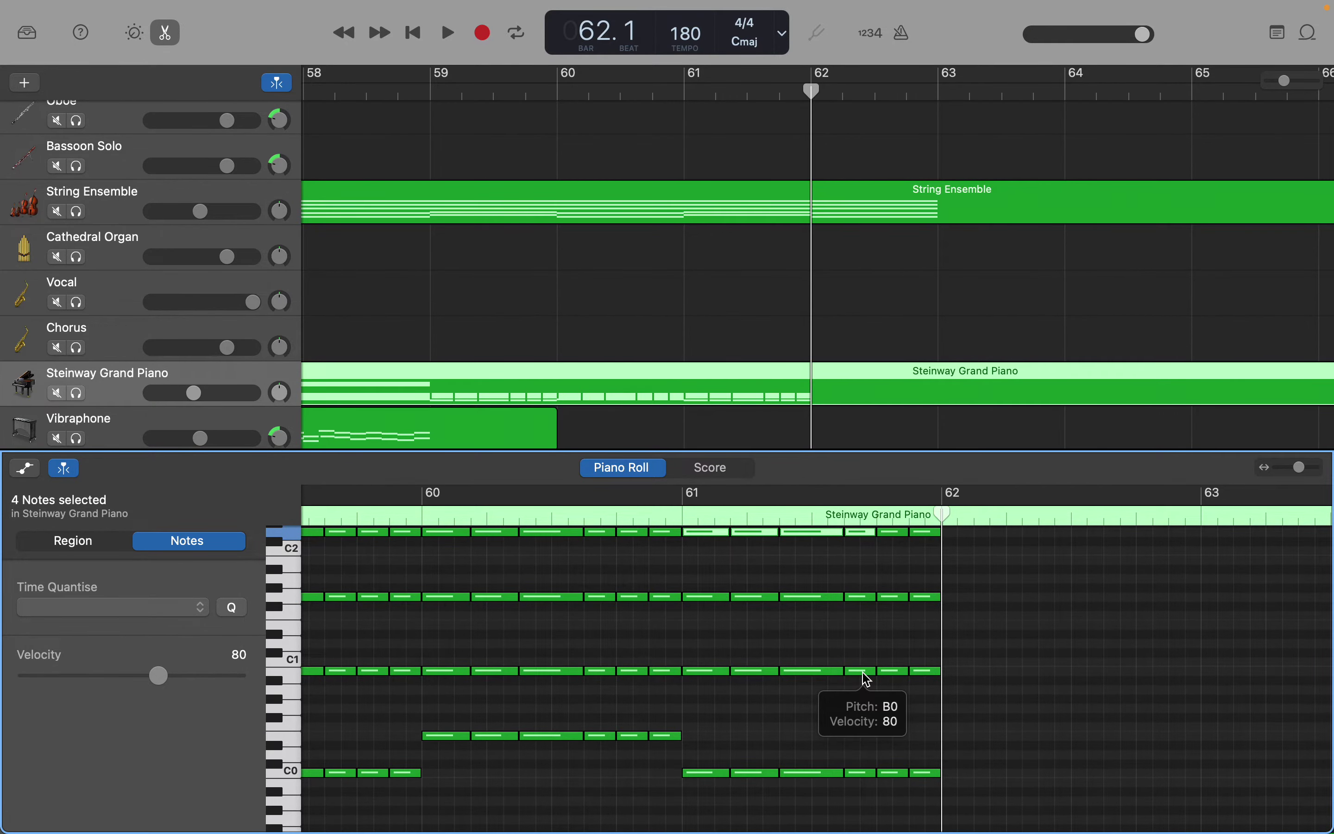
scroll(867, 680, "down", 2)
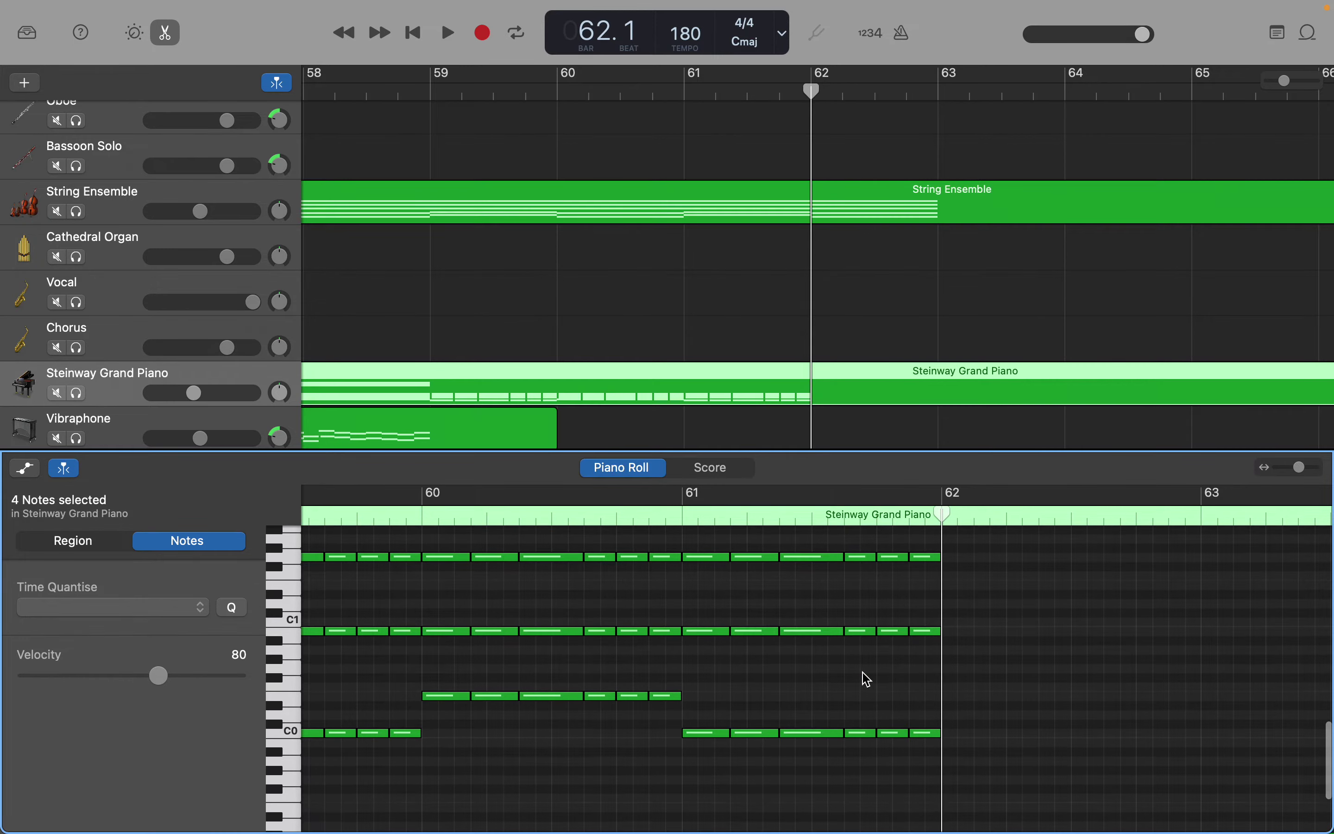
Step: Select all 24 notes of the rhythmic chord pattern in bar 60 and copy them into bar 62
scroll(867, 679, "up", 2)
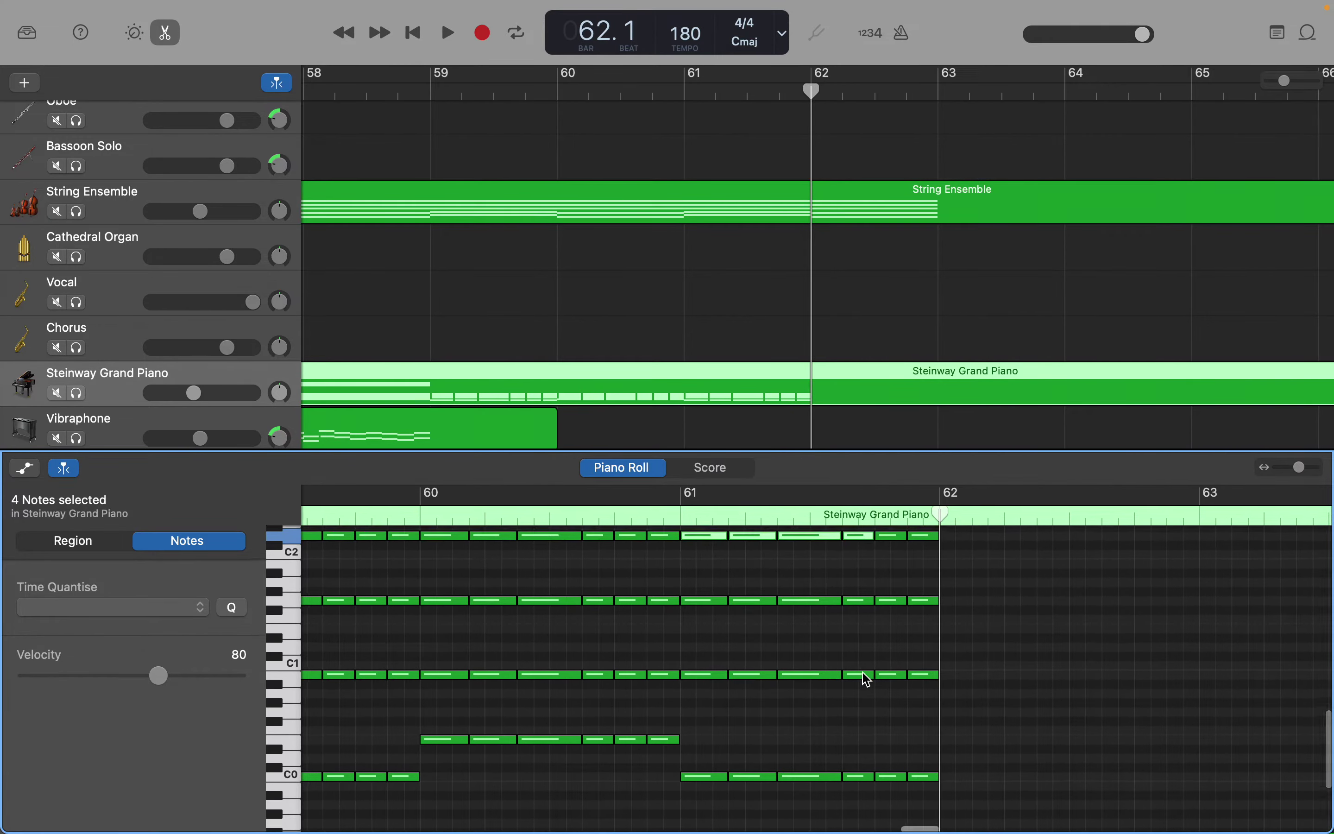
scroll(868, 680, "up", 2)
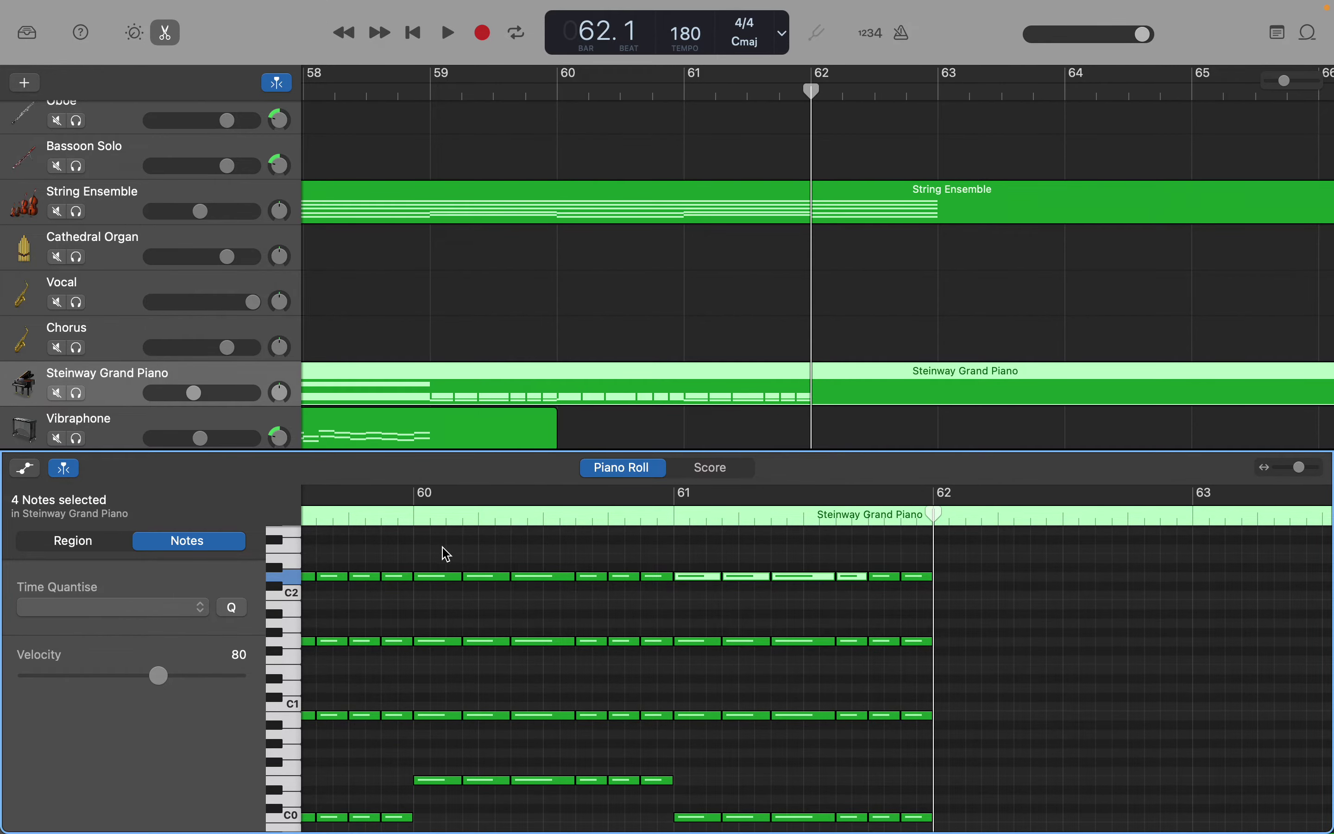
left_click_drag(429, 559, 656, 783)
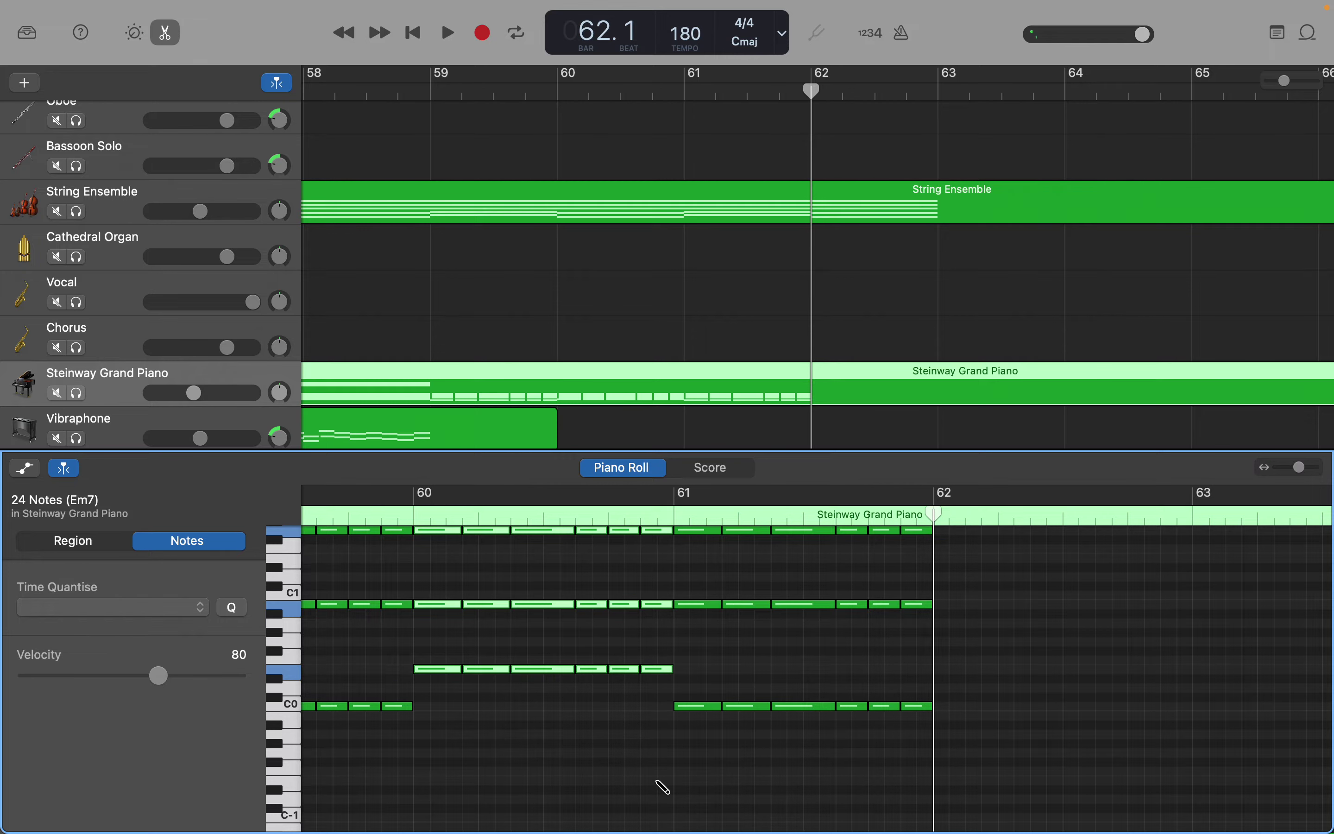
key("period")
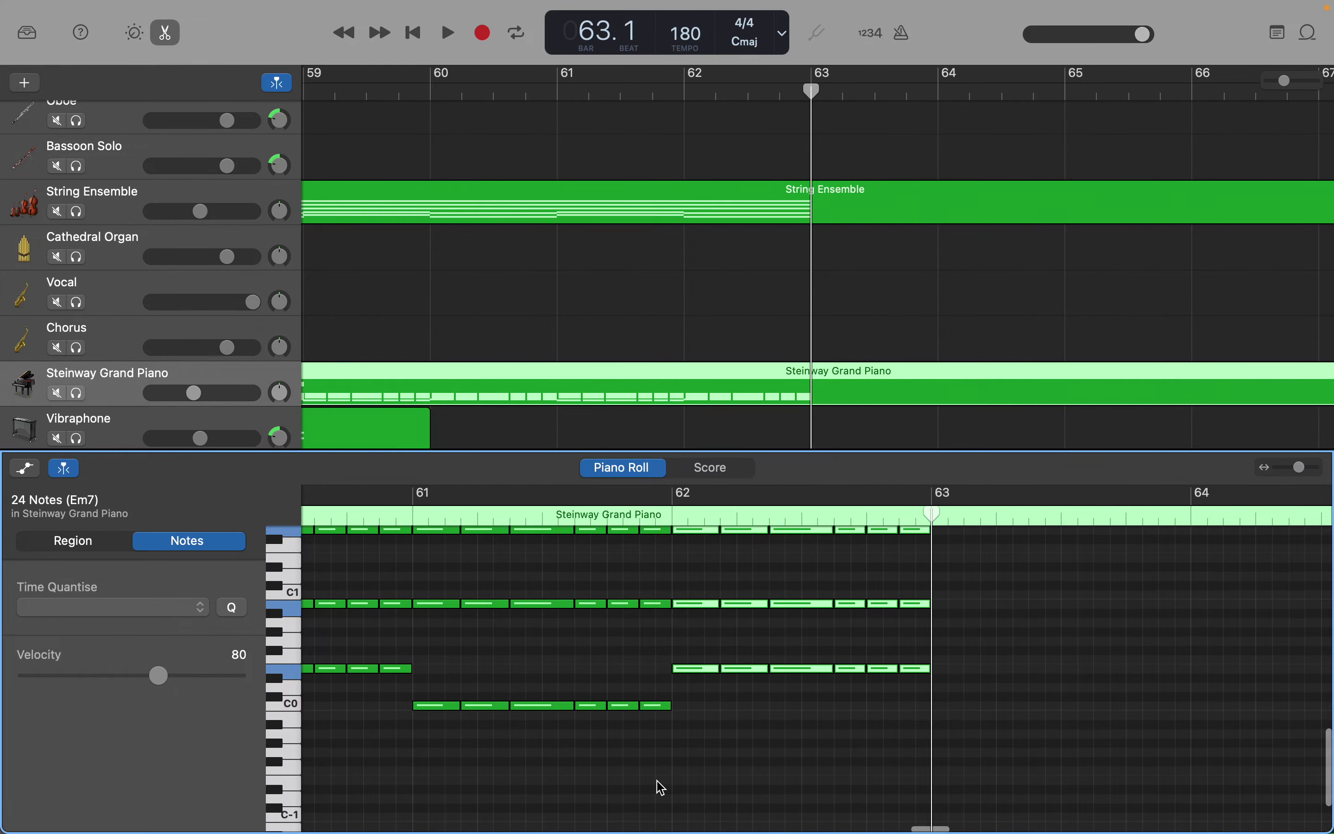
scroll(662, 788, "up", 3)
scroll(661, 788, "up", 1)
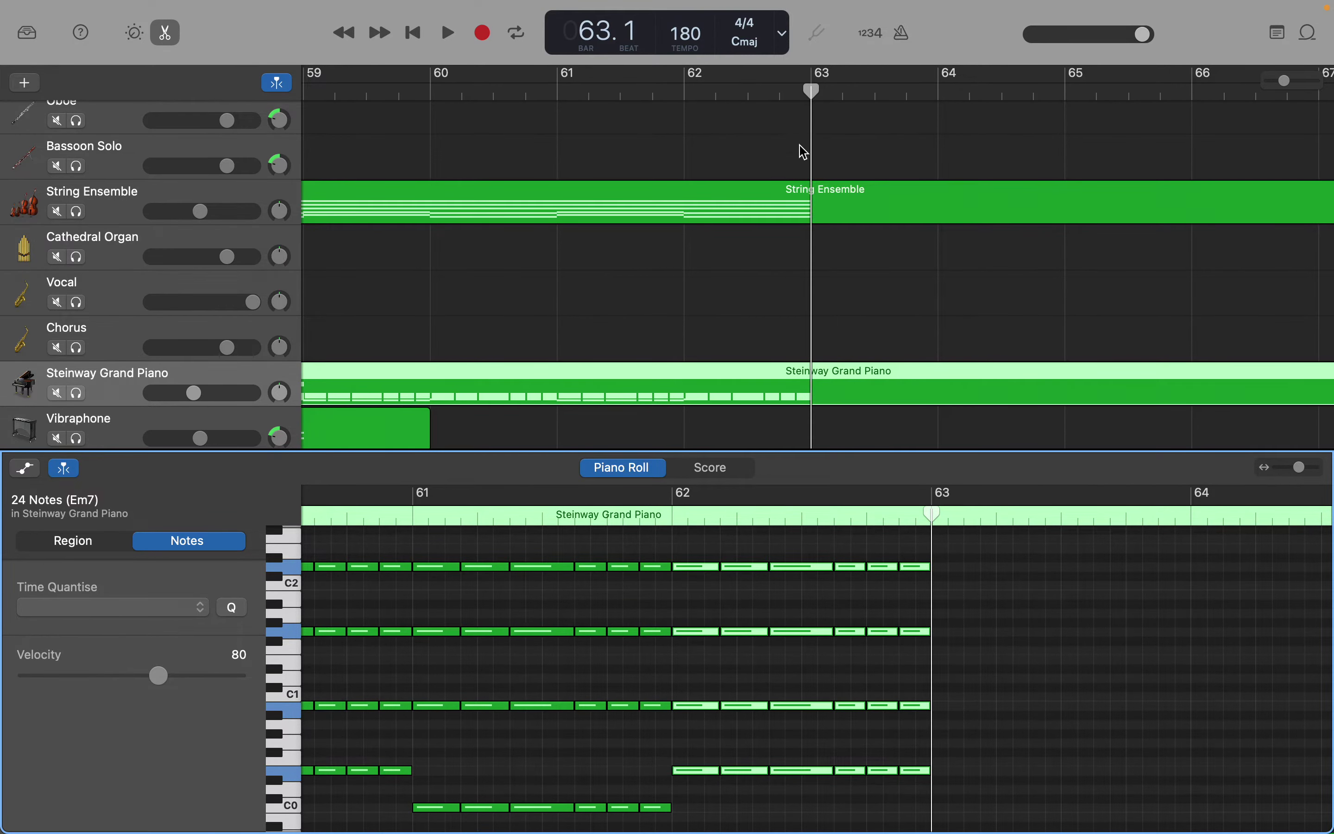
Step: Play the arrangement from bar 46 through bar 63, and replay the passage leading up to bar 63
left_click_drag(805, 93, 523, 169)
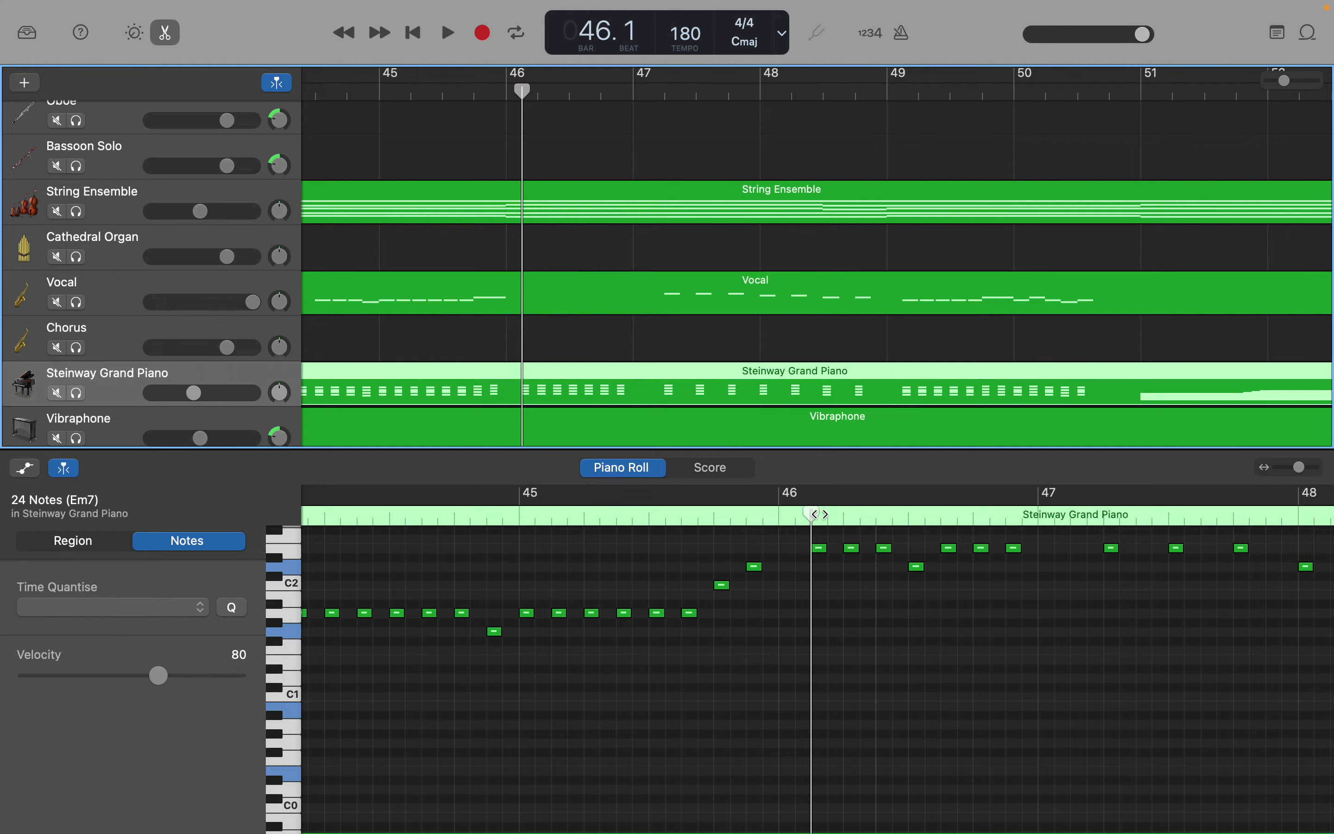
left_click_drag(820, 515, 785, 514)
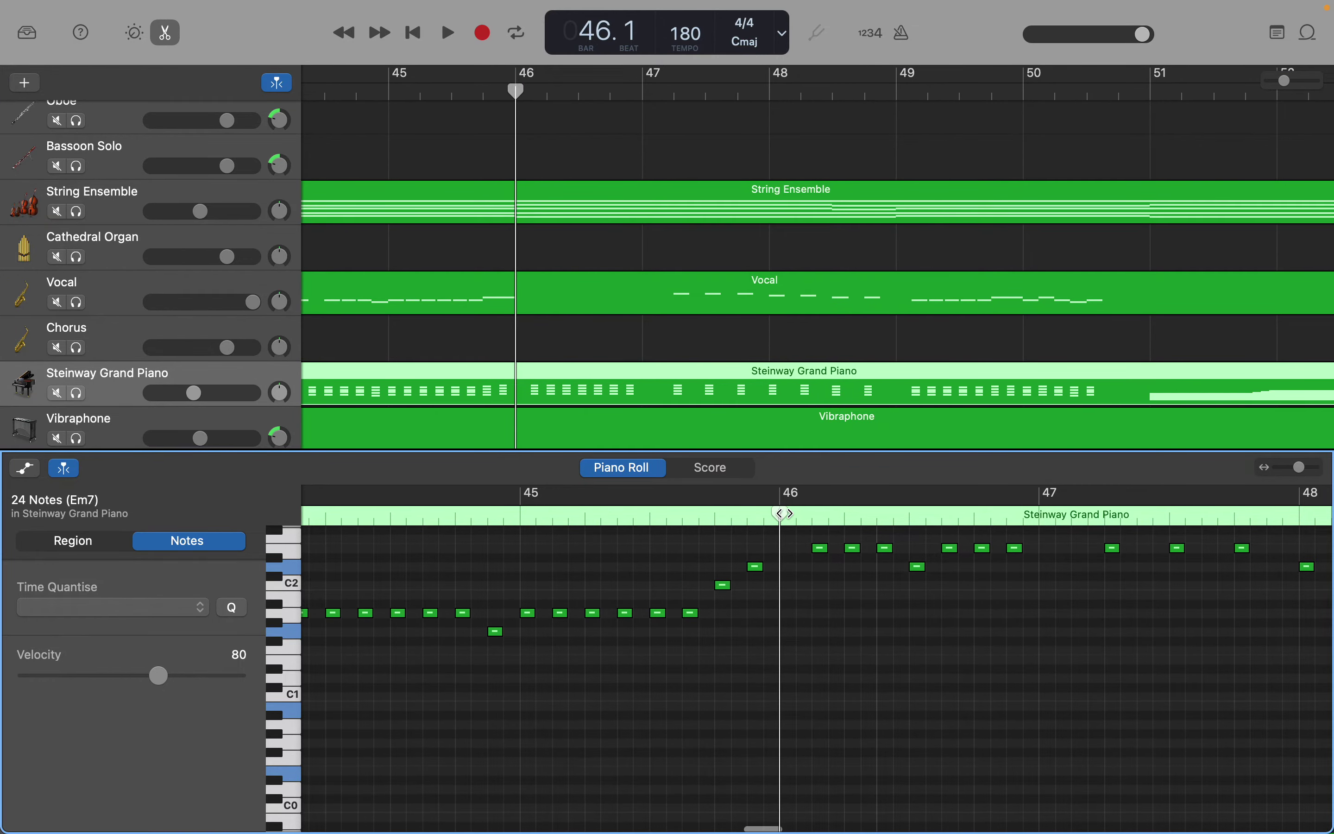
key("space")
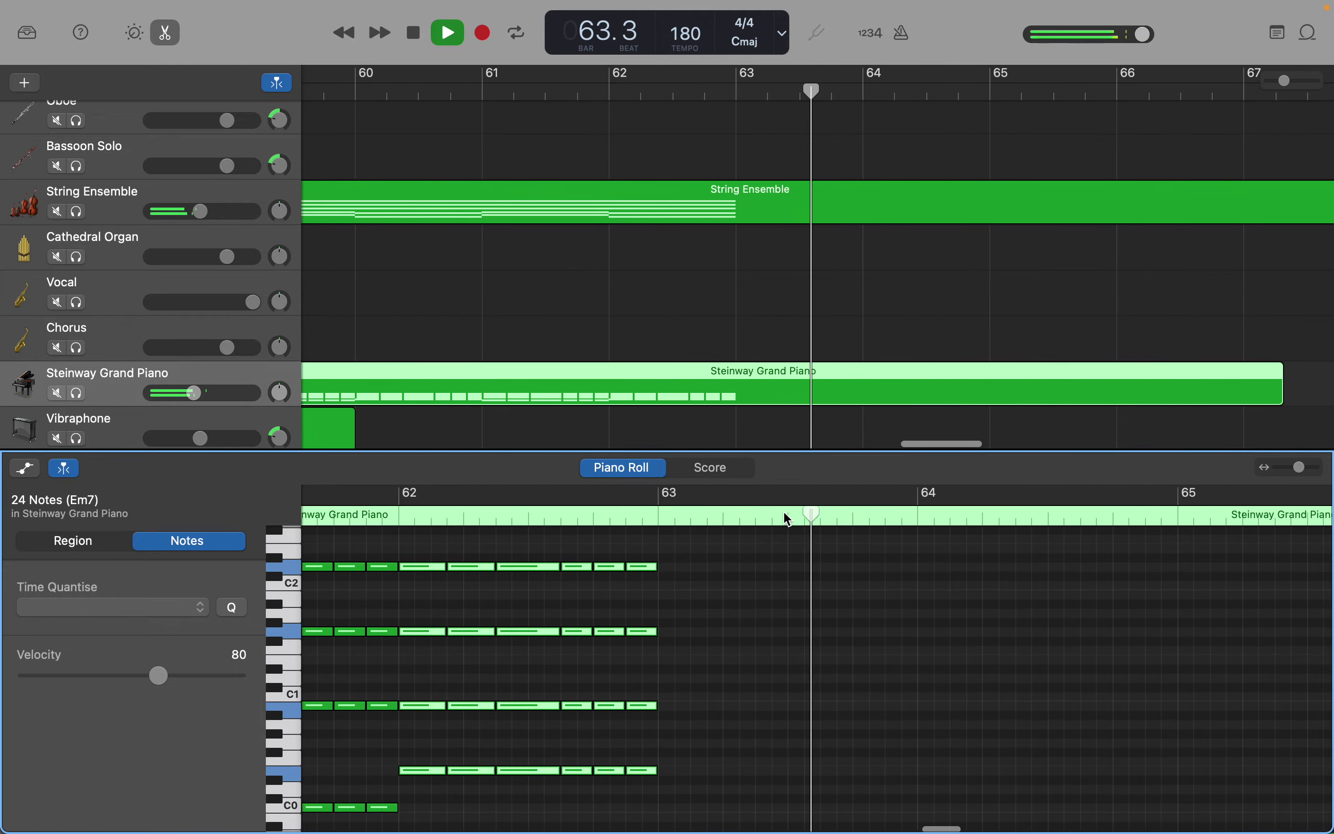
key("space")
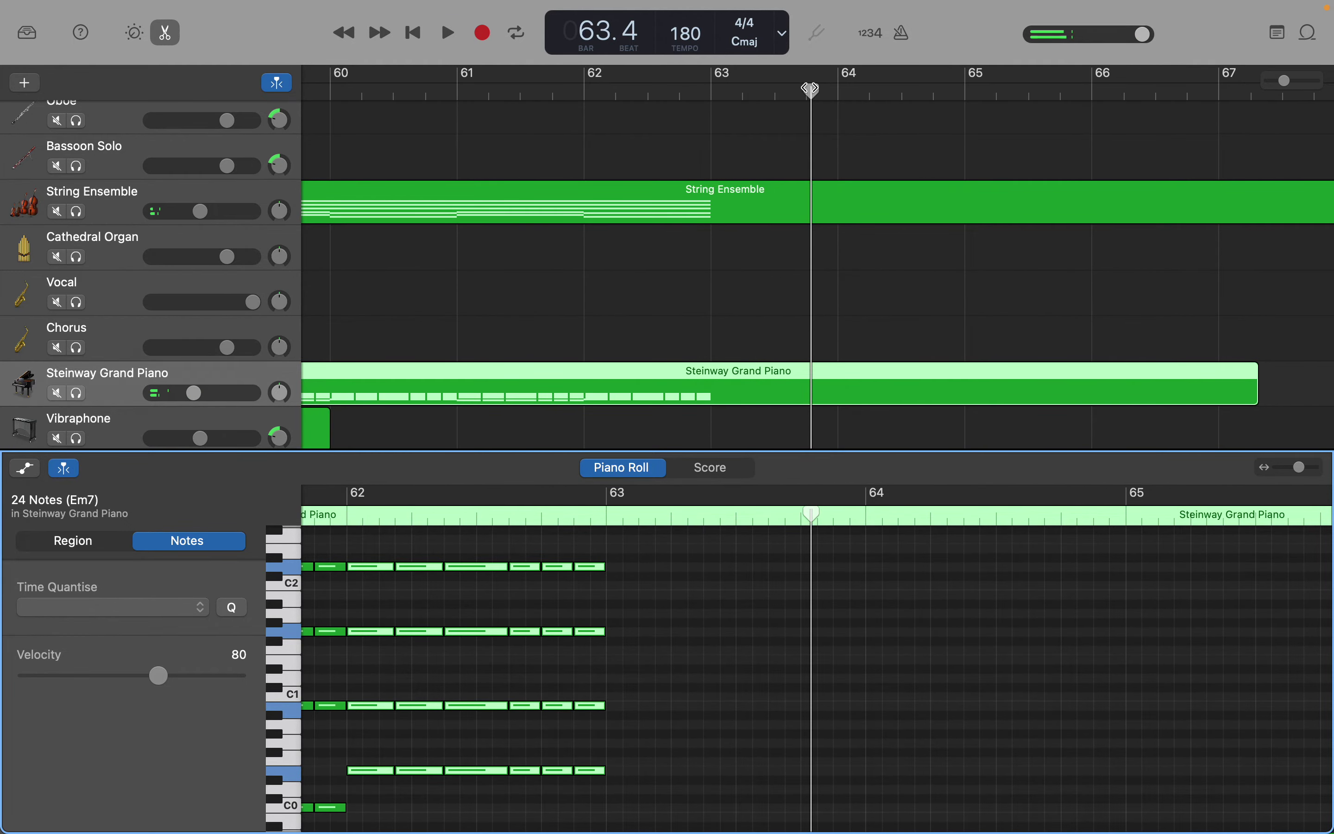
left_click_drag(798, 89, 806, 133)
key("space")
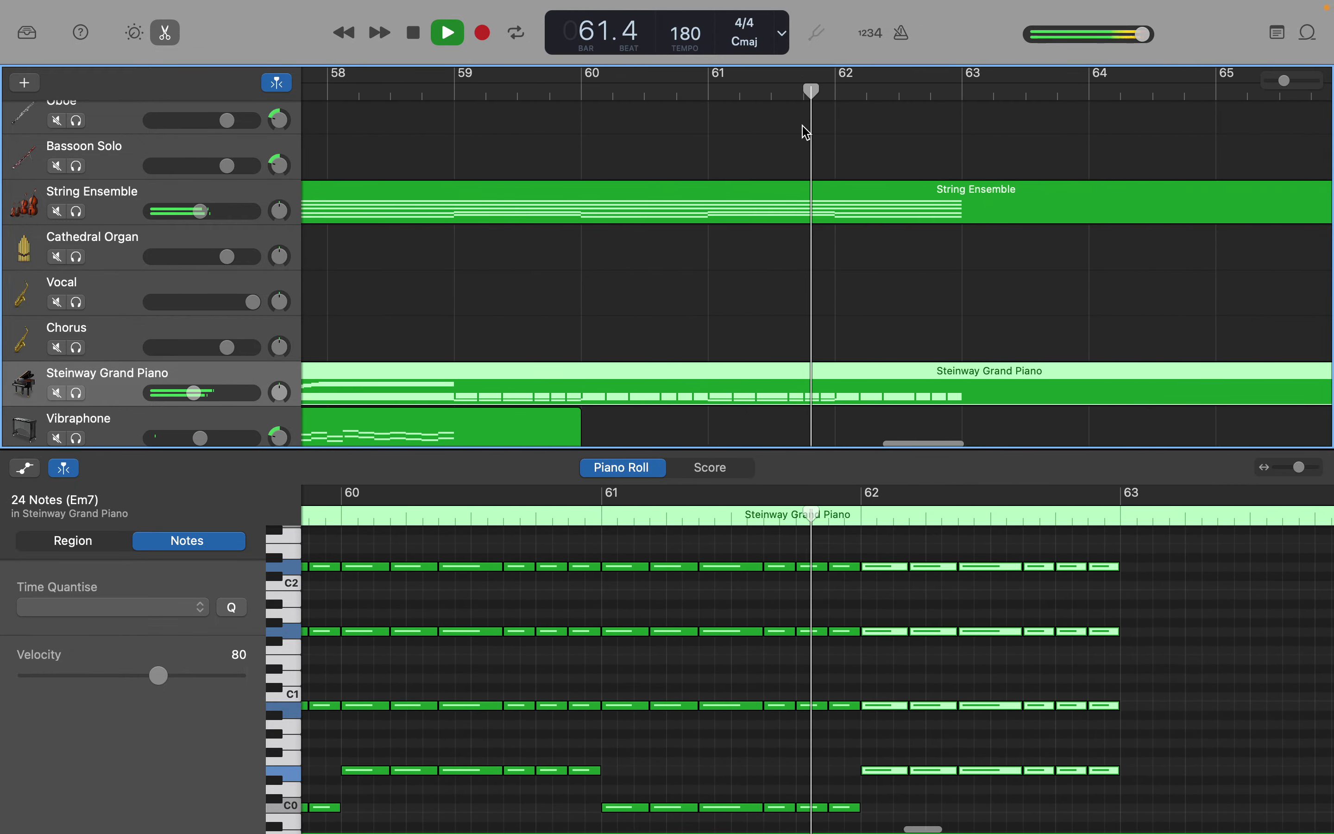
key("space")
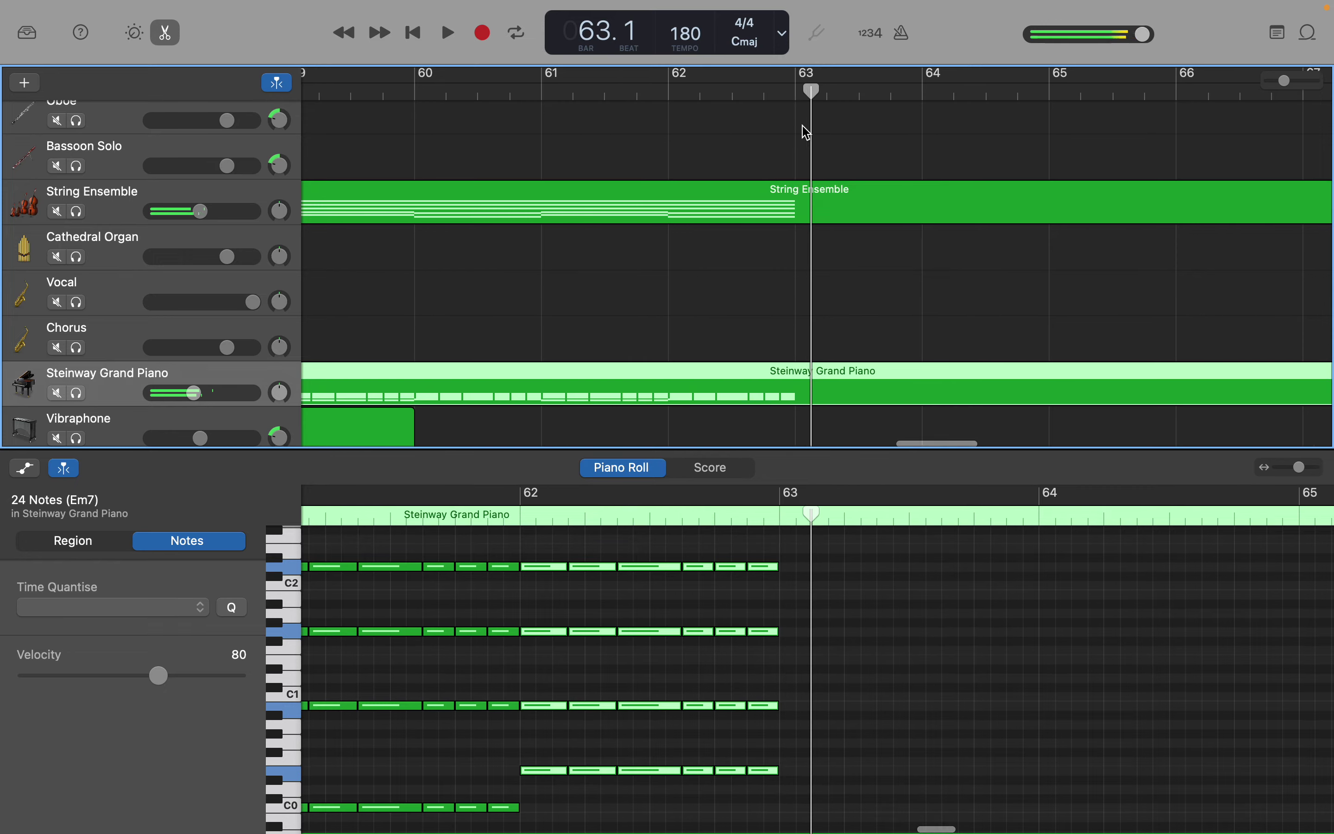
Step: Open the Trumpets and French Horns regions around bar 46 and audition their notes to examine the brass parts
scroll(807, 133, "left", 10)
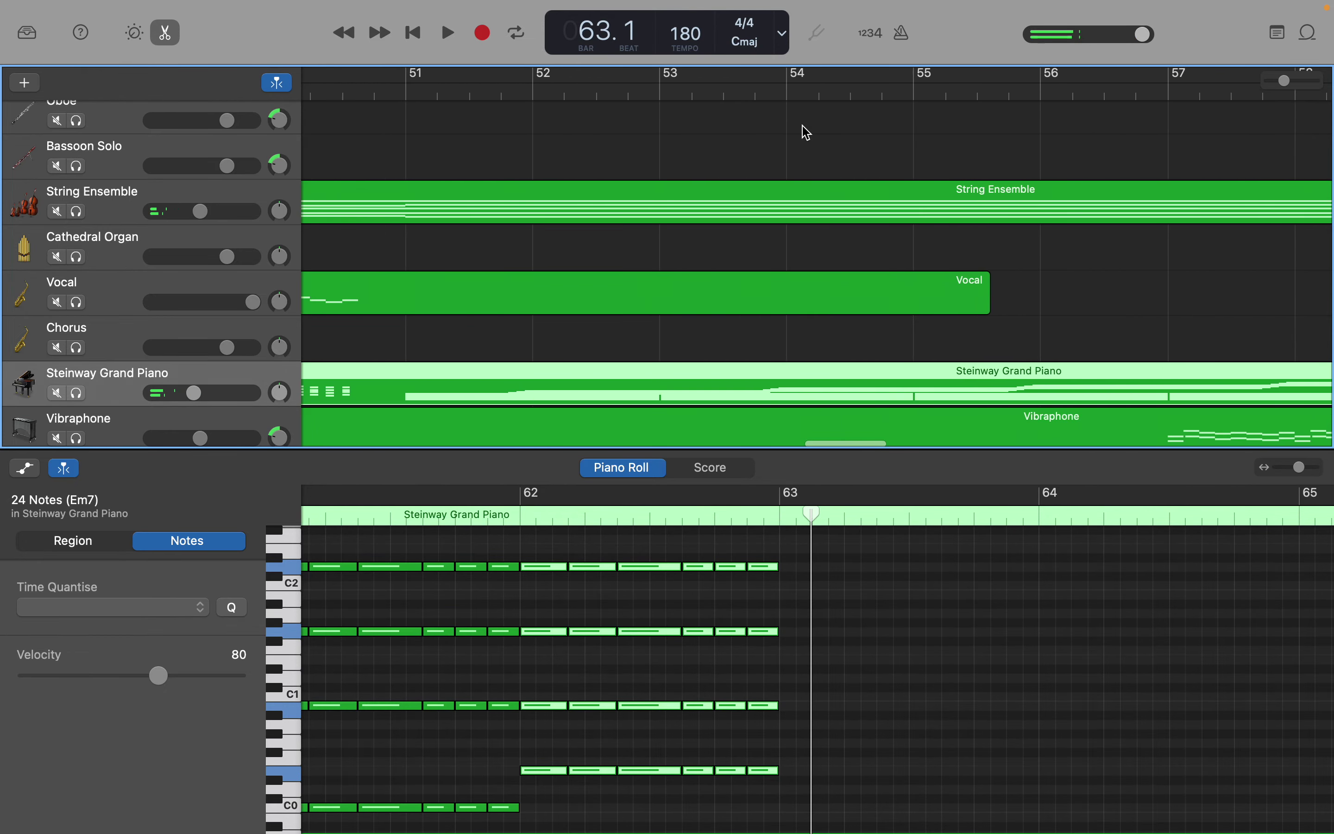
scroll(806, 133, "left", 3)
scroll(807, 133, "up", 1)
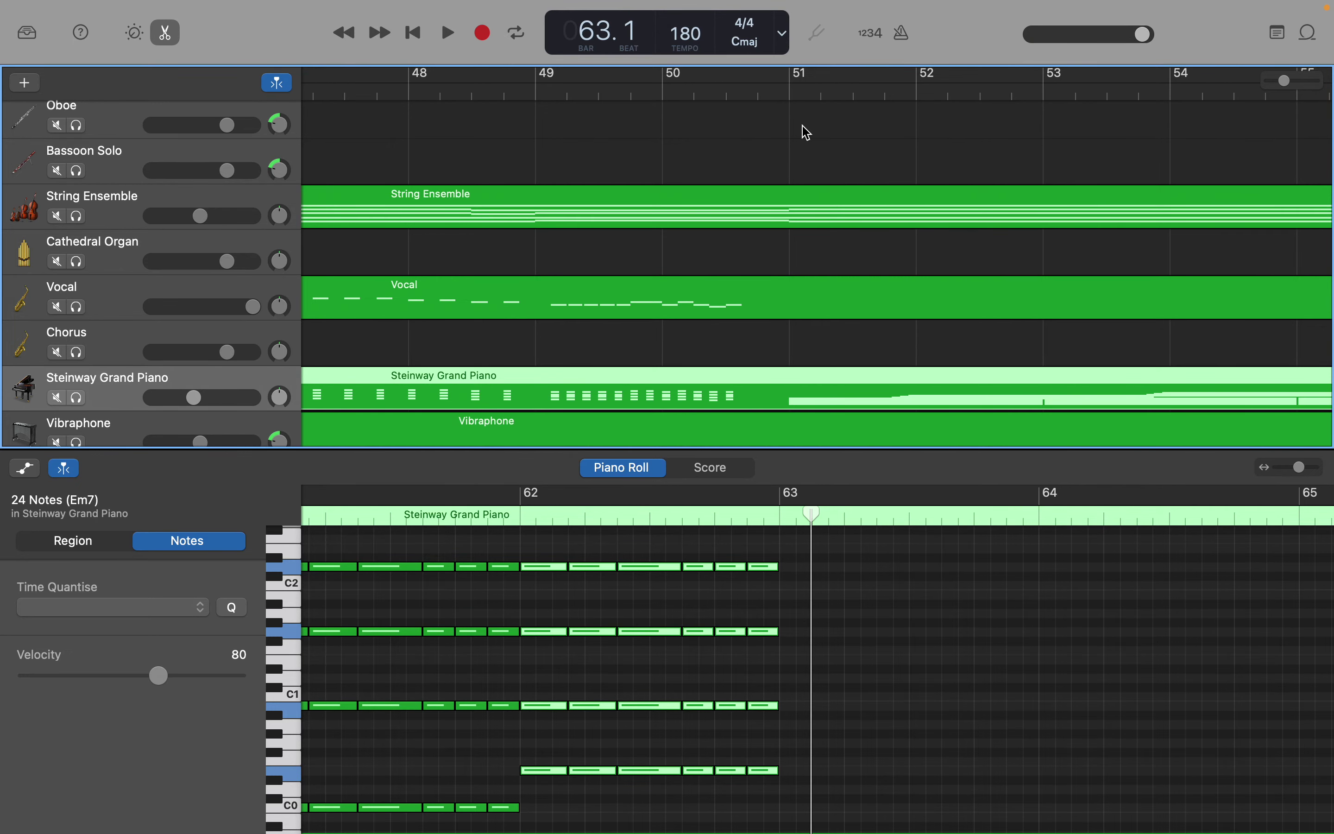
scroll(806, 133, "up", 8)
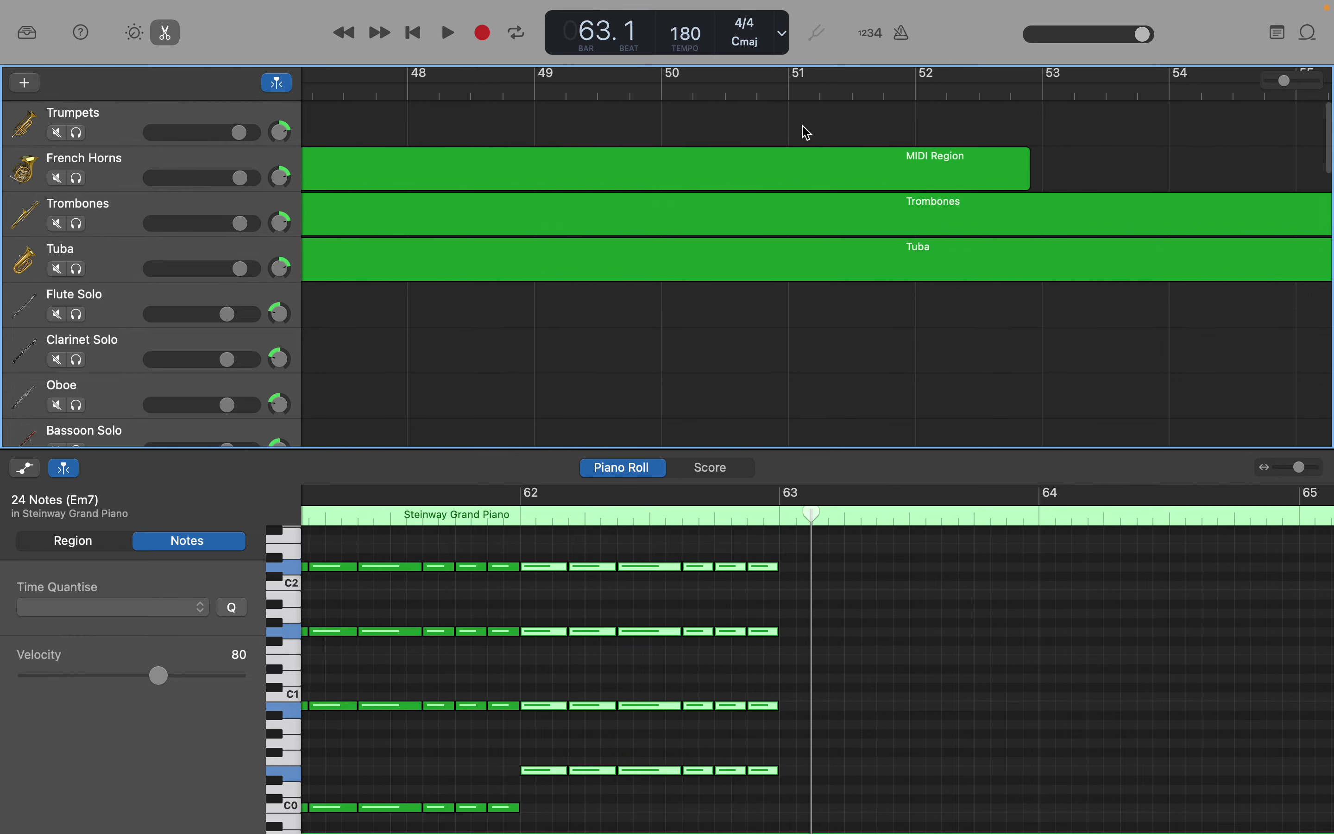
scroll(807, 132, "left", 6)
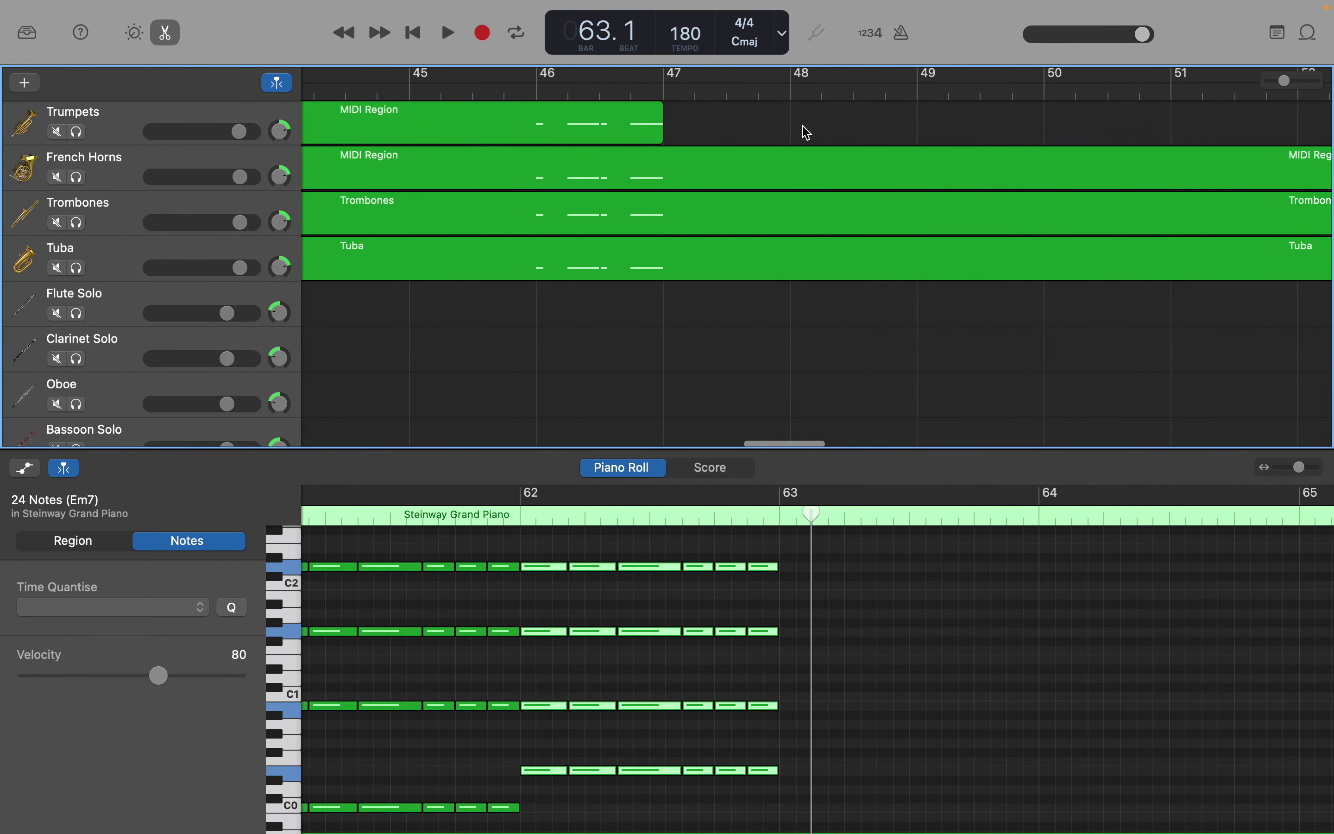
left_click(652, 127)
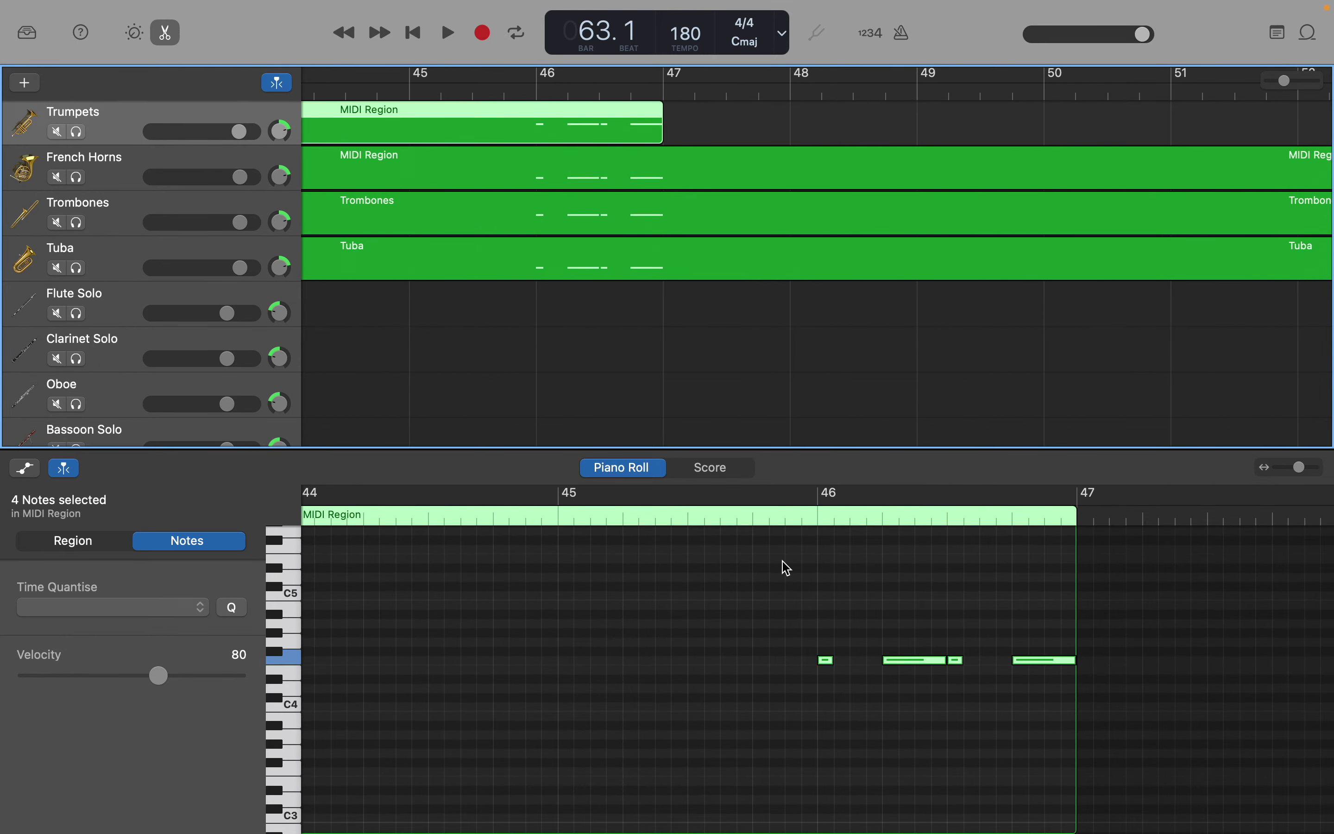
left_click(906, 666)
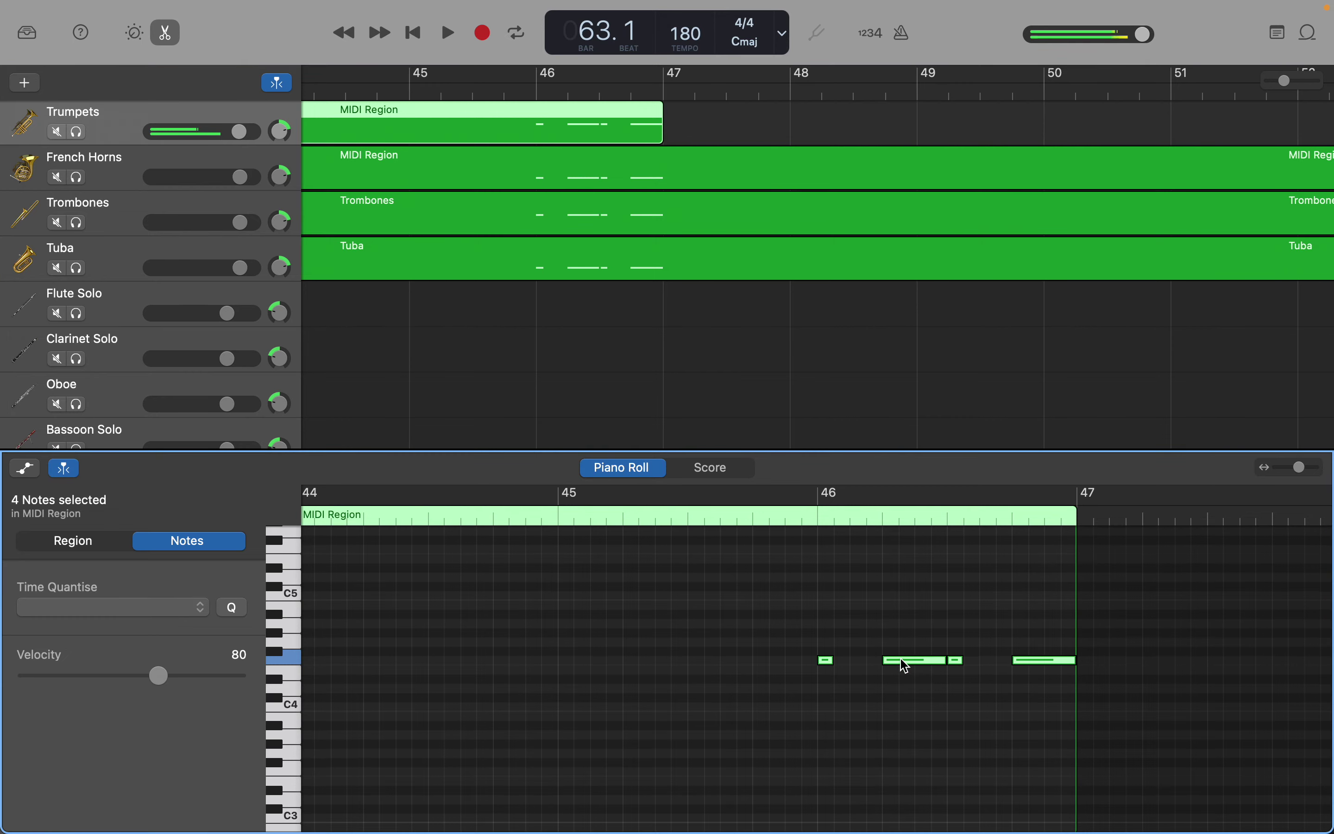
left_click(649, 182)
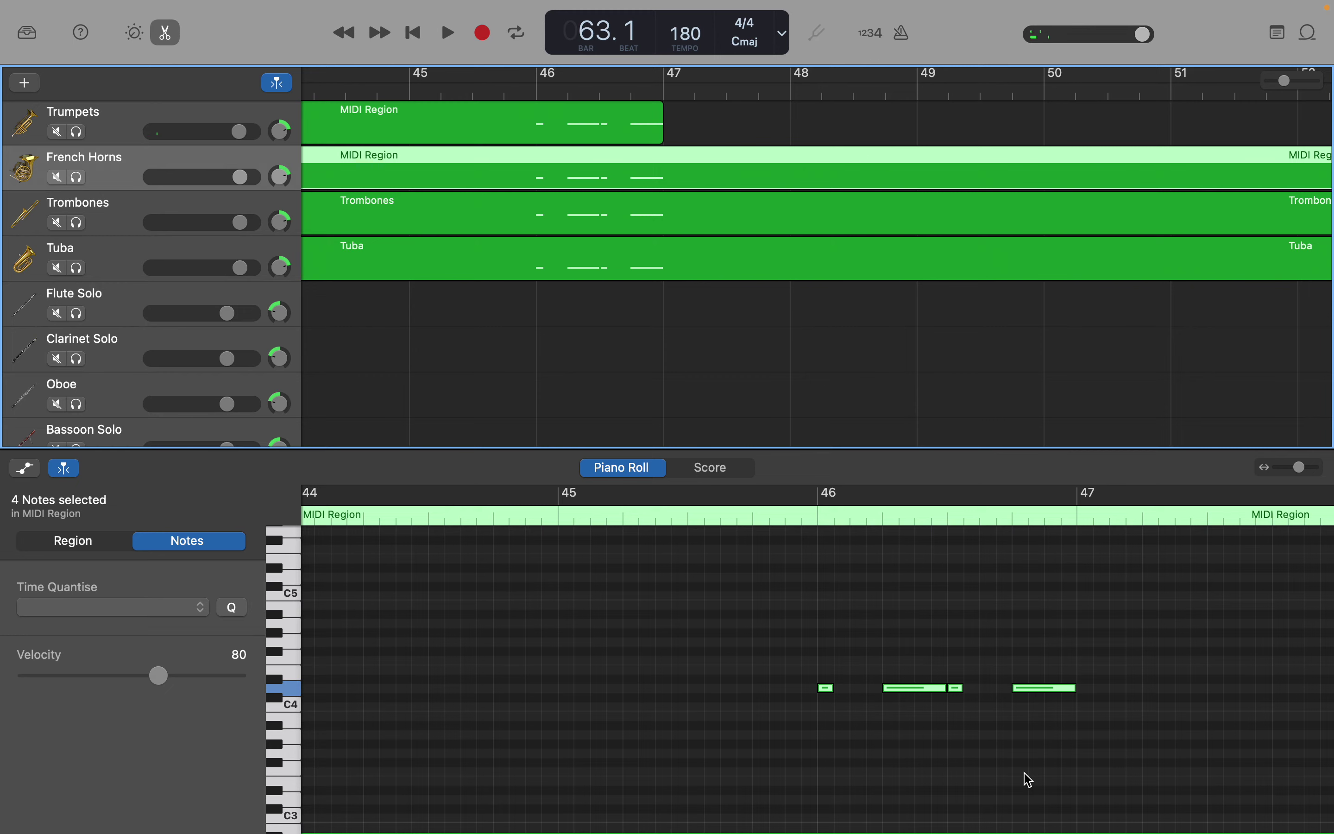
left_click(933, 692)
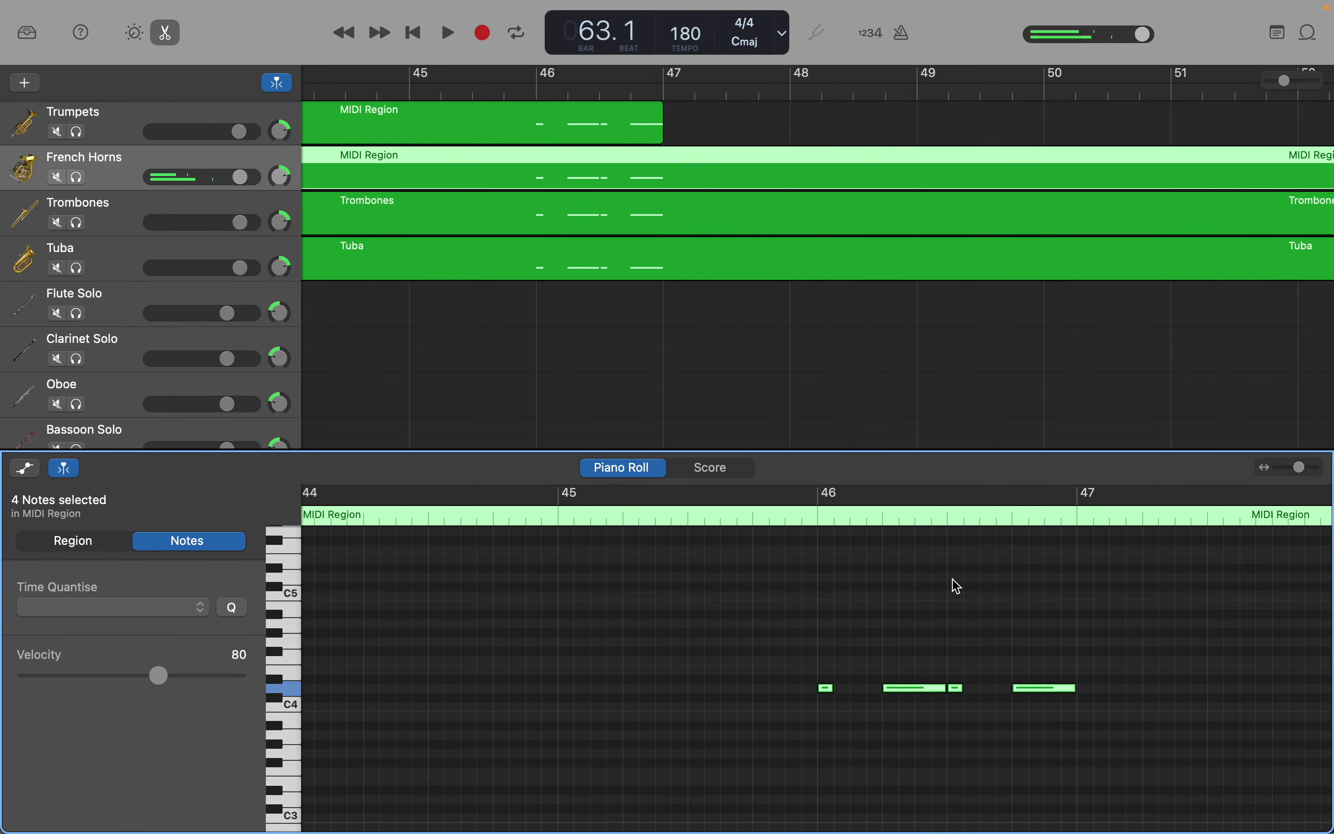
Step: Move the playhead back to bar 59 and play the arrangement up to about bar 63
scroll(1114, 598, "right", 5)
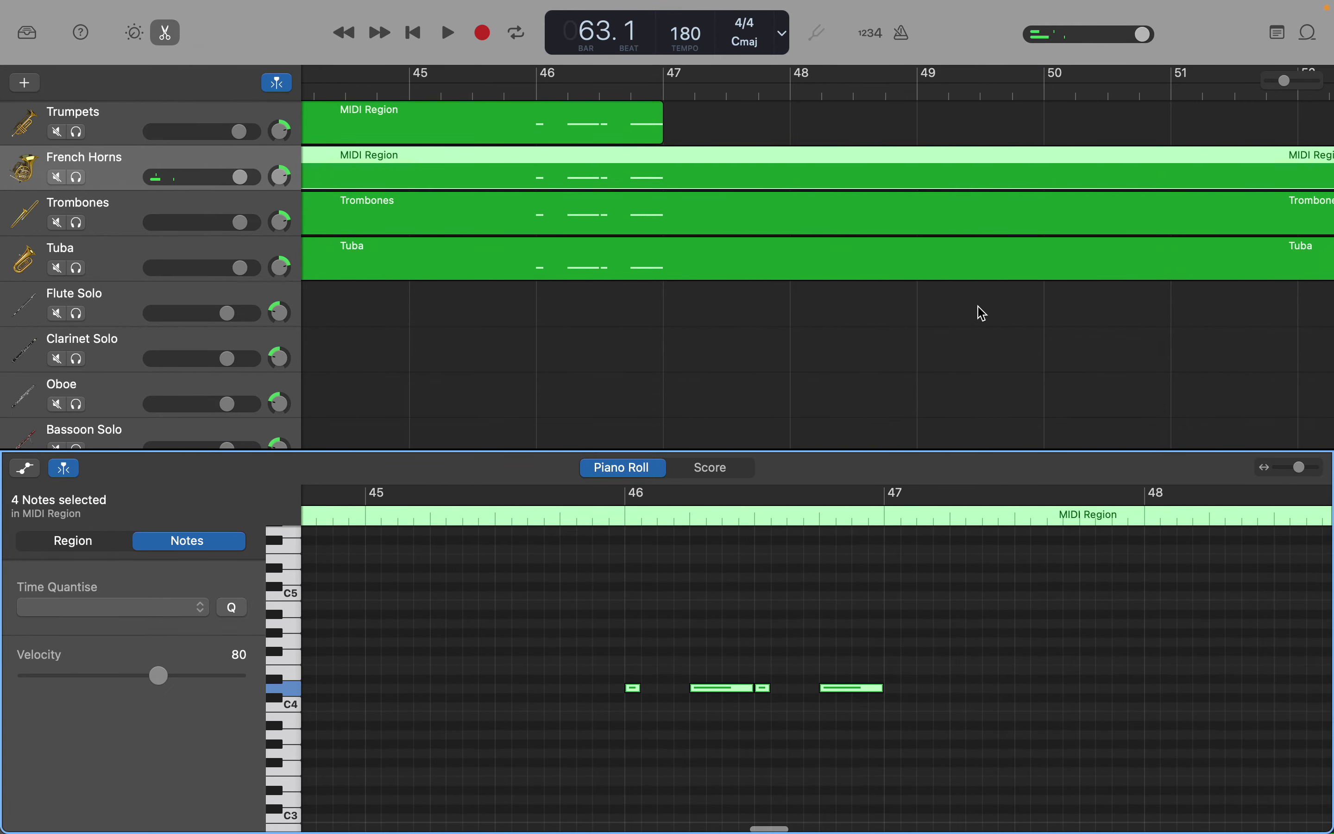
scroll(977, 310, "right", 15)
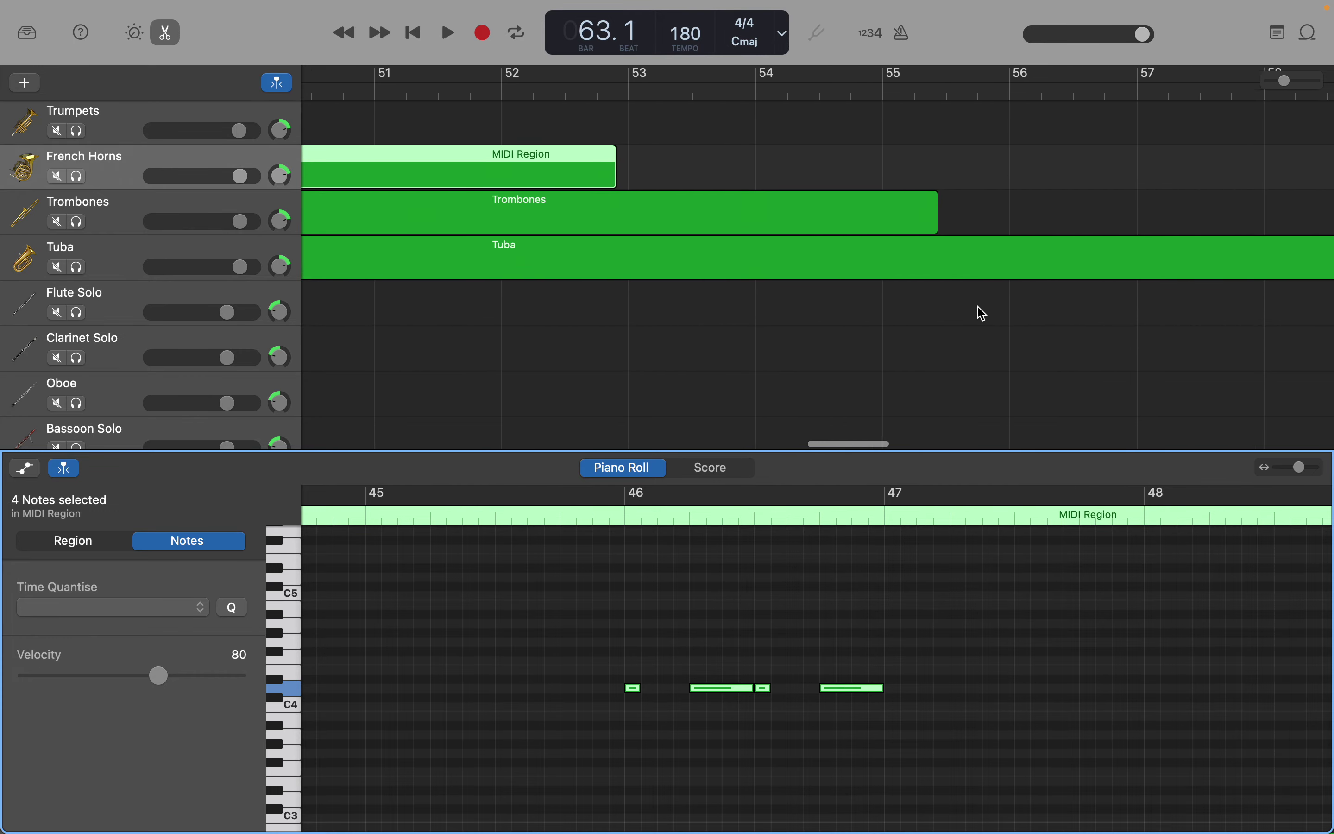
scroll(983, 312, "right", 6)
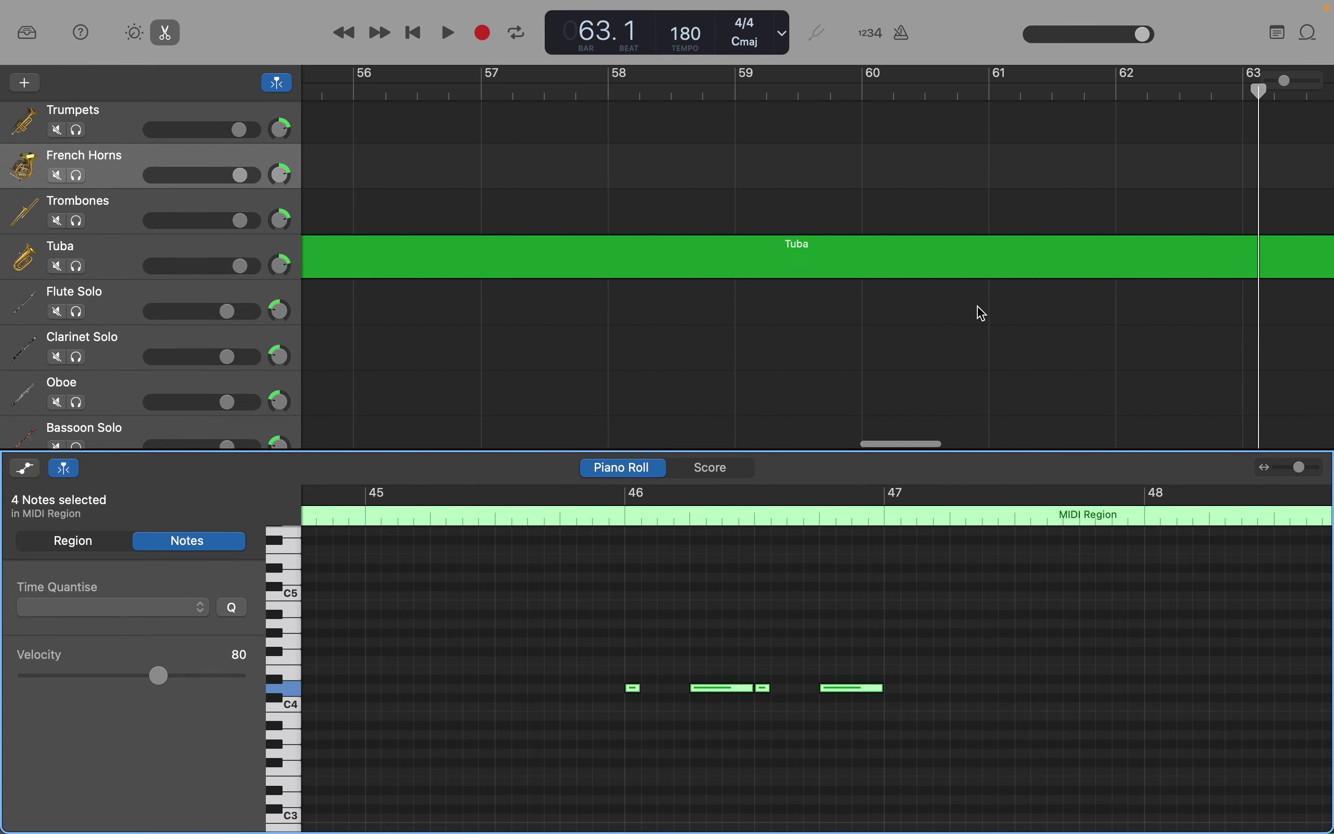
scroll(982, 312, "down", 10)
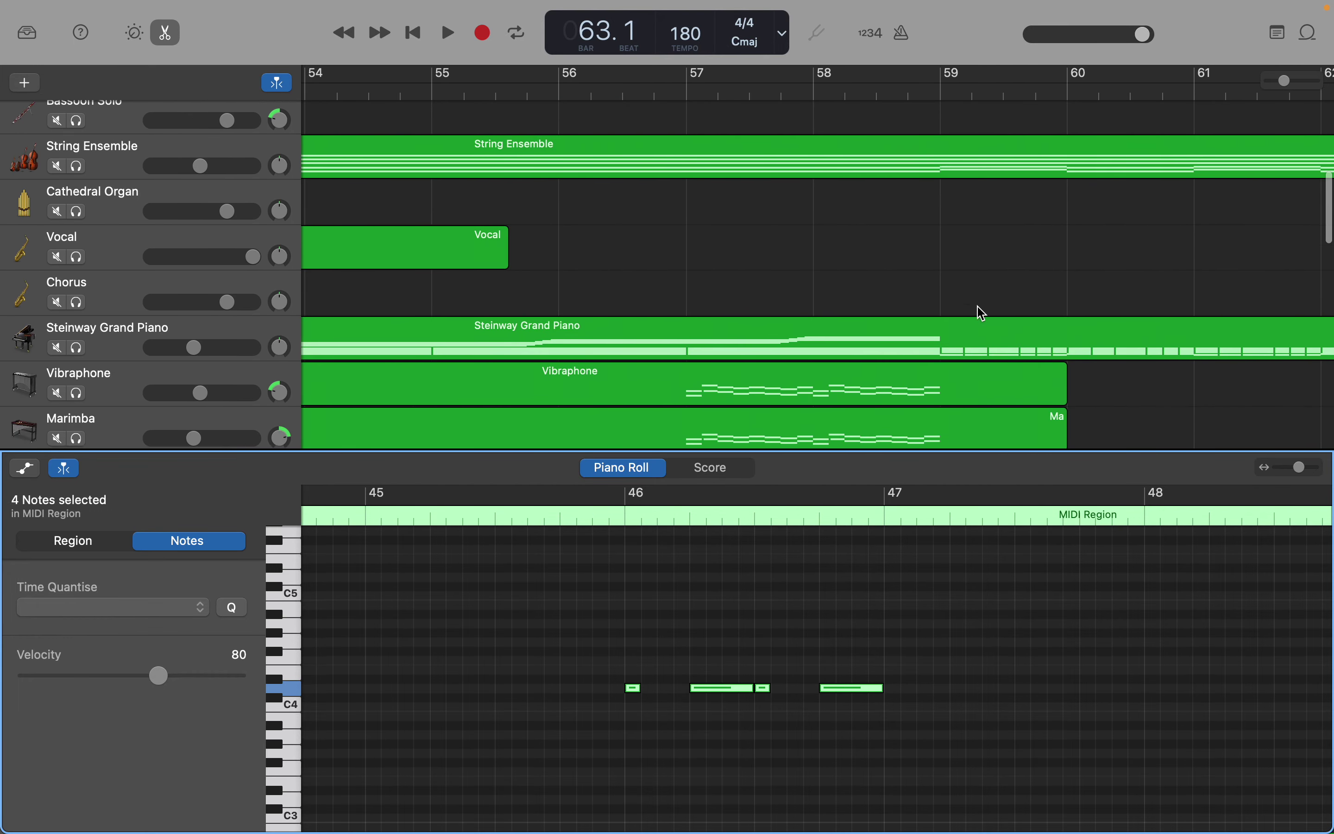
scroll(983, 312, "down", 8)
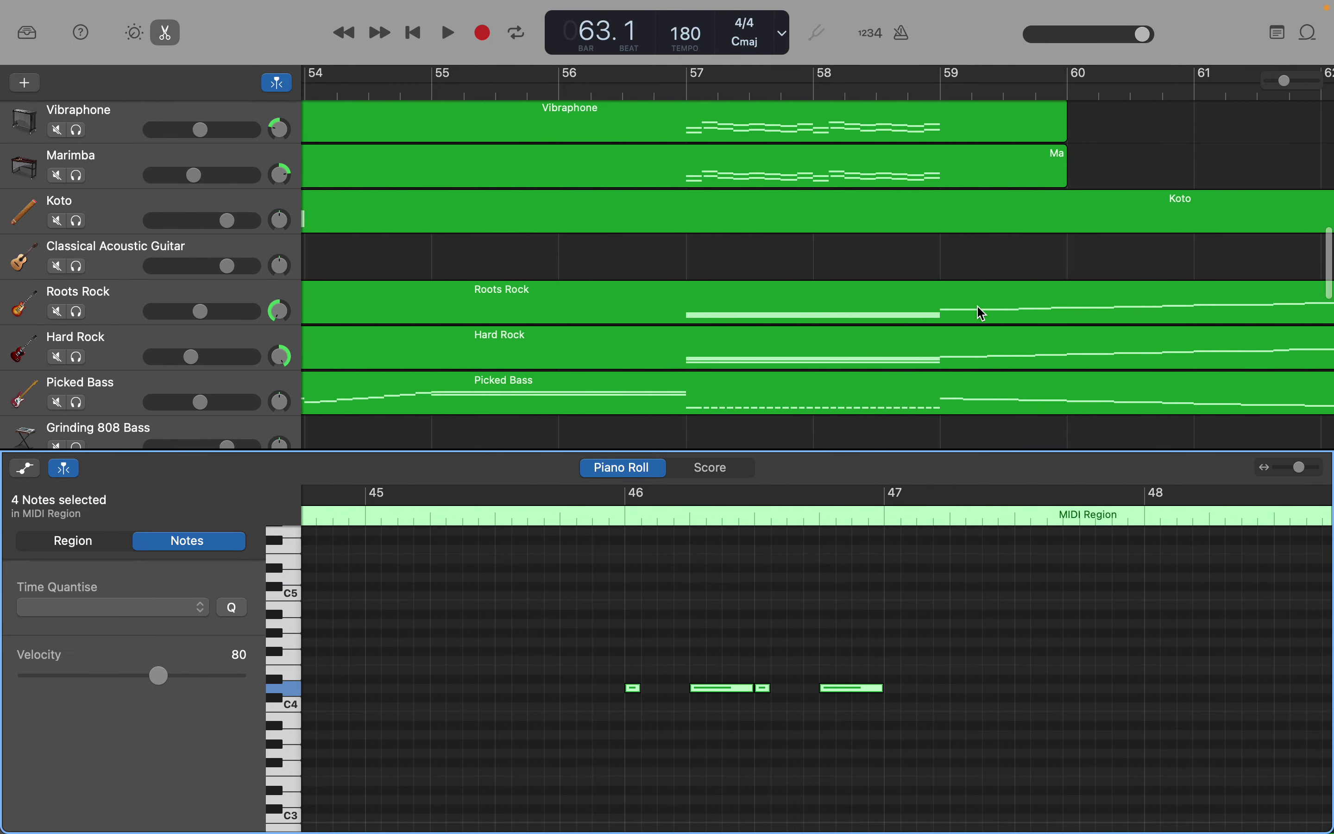
scroll(982, 312, "right", 4)
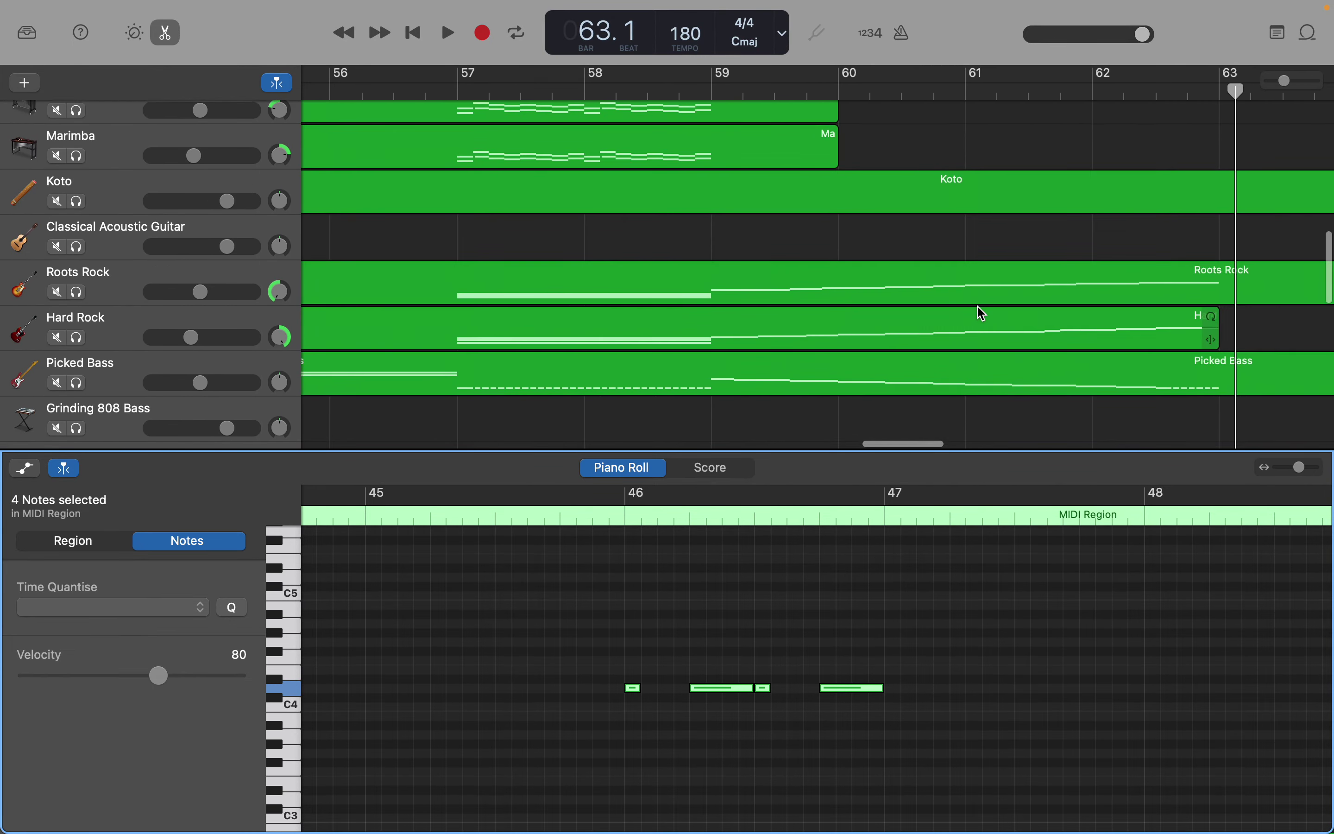
left_click_drag(1233, 90, 826, 115)
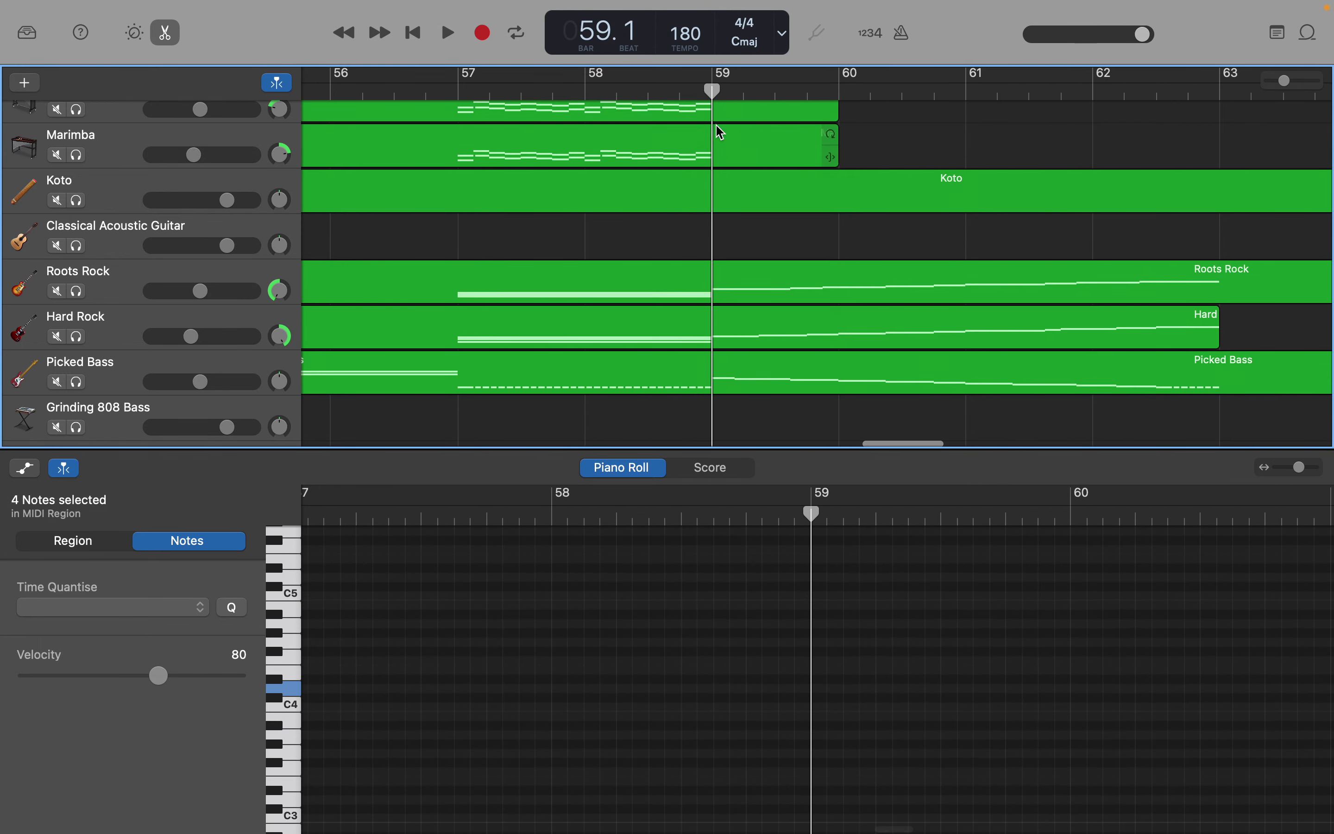
key("space")
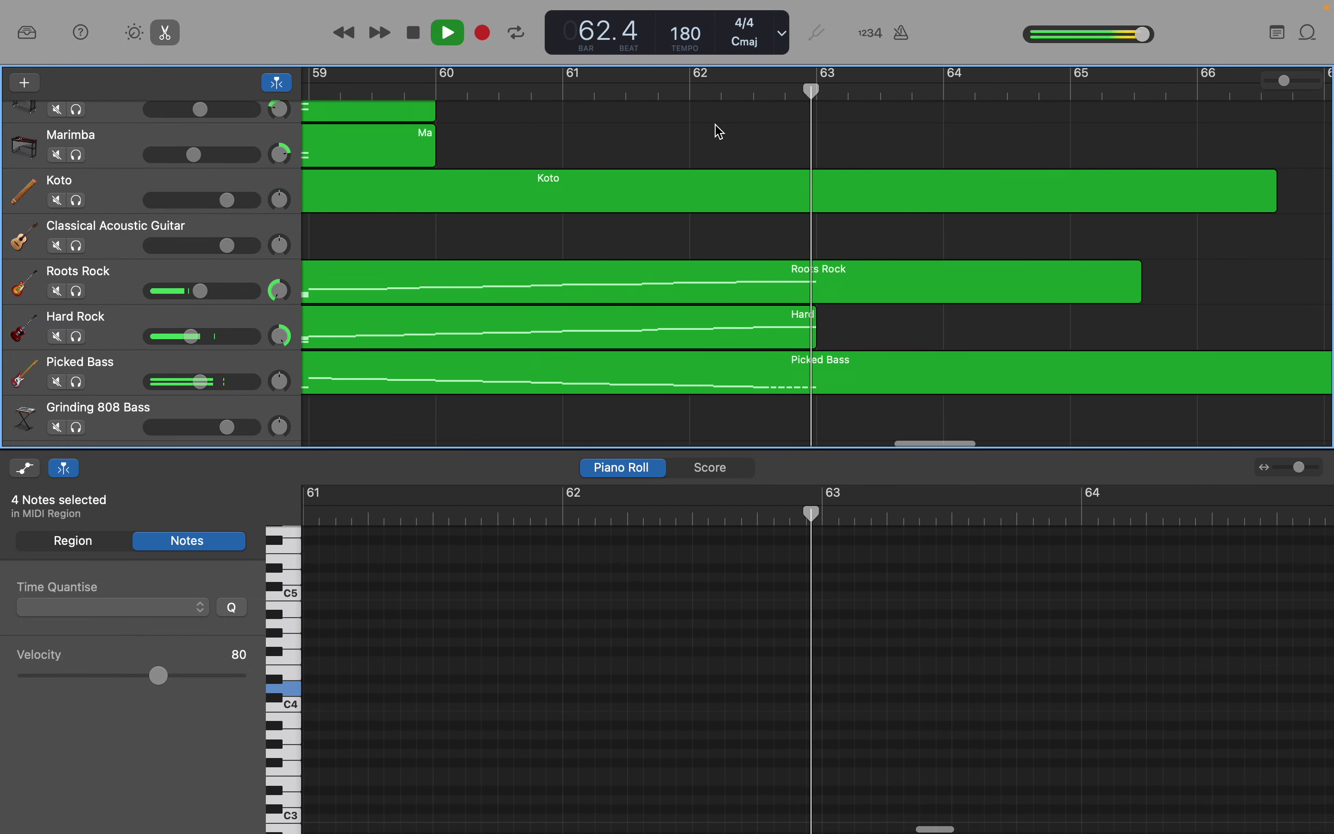
key("space")
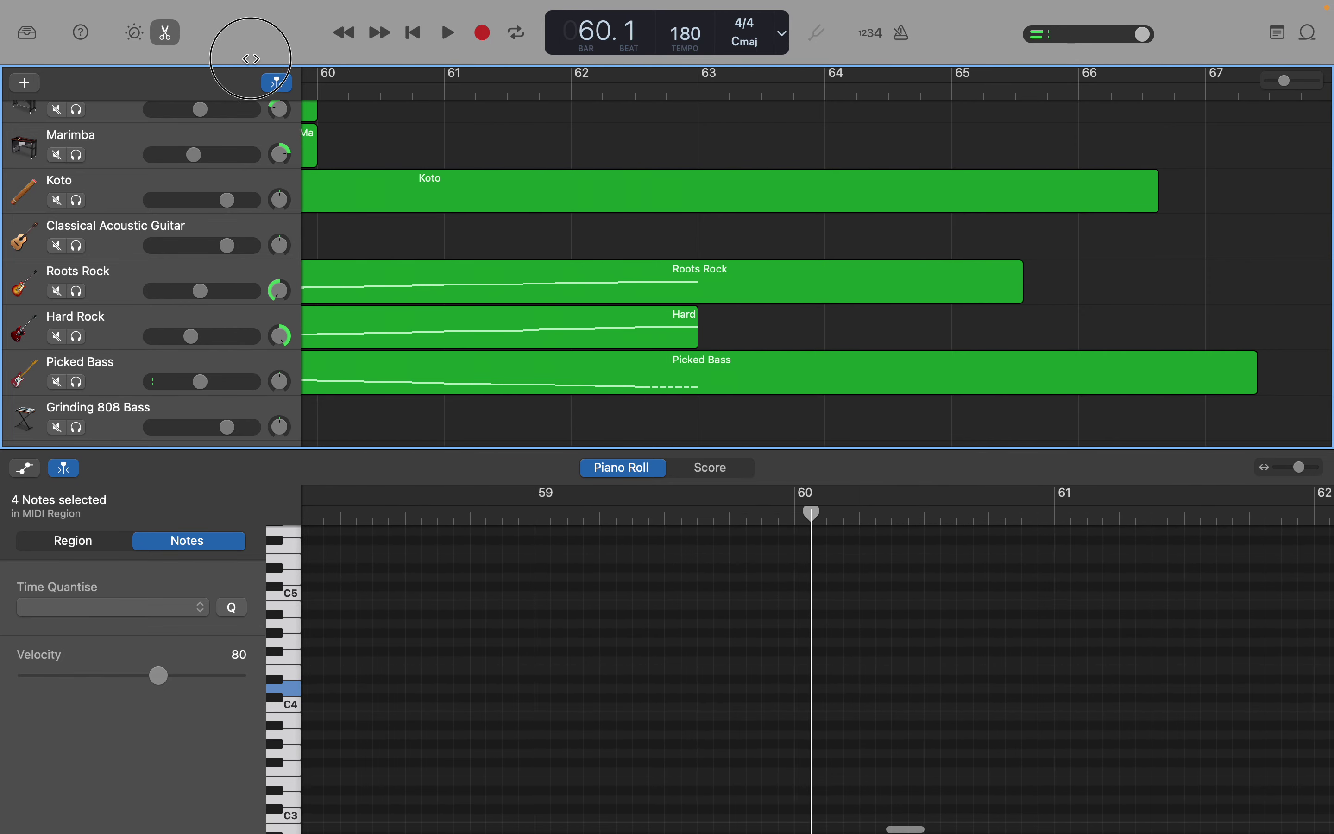
Step: Return the playhead to bar 55 and play the arrangement through bar 63
scroll(251, 58, "left", 10)
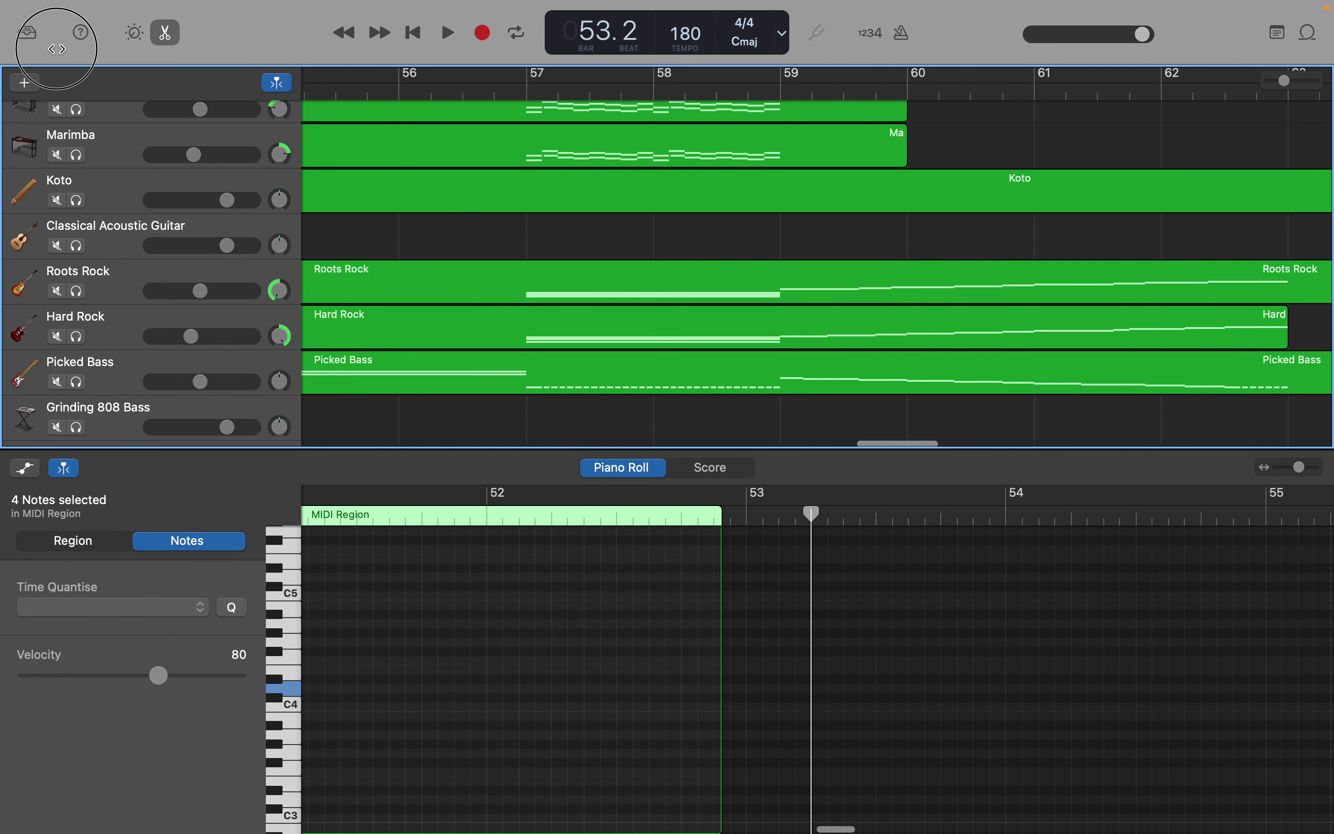
scroll(372, 64, "left", 3)
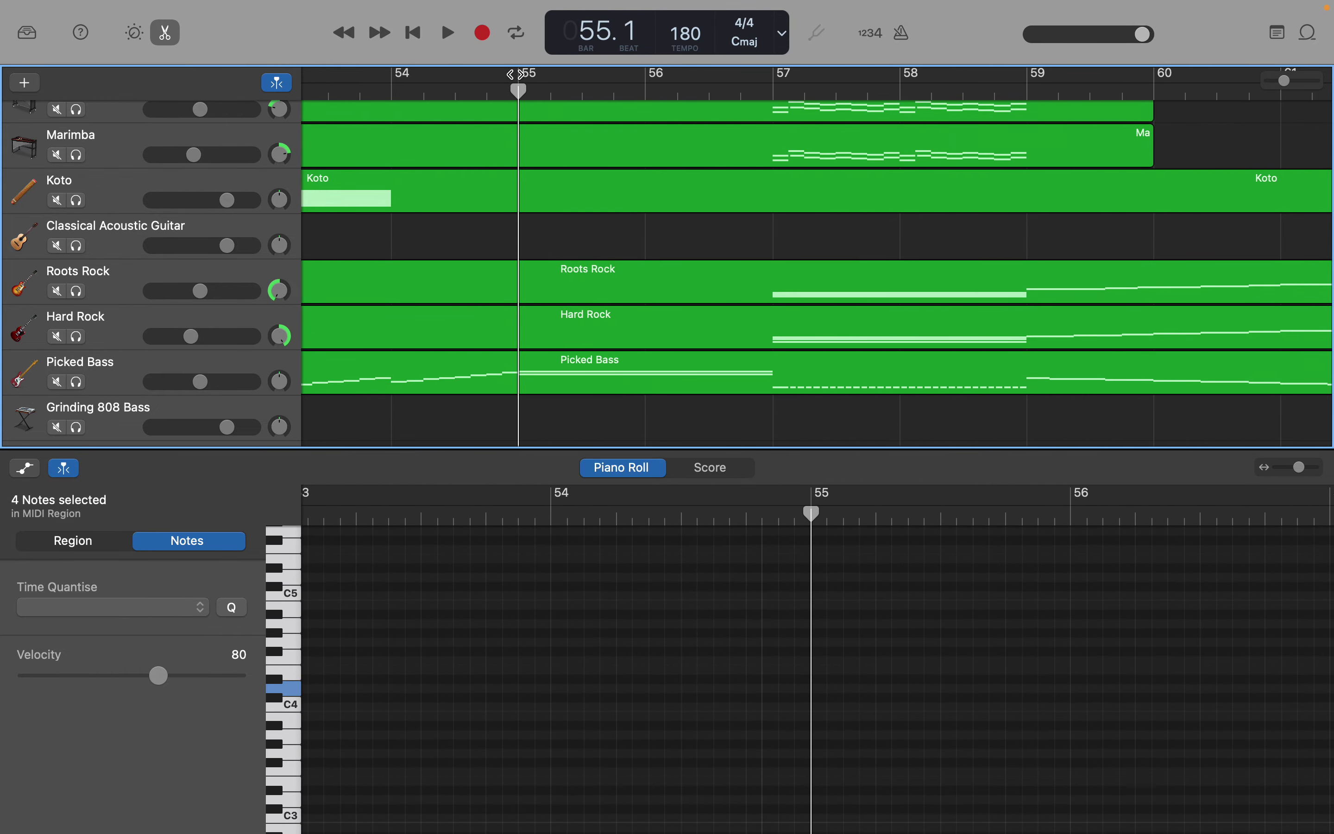
key("space")
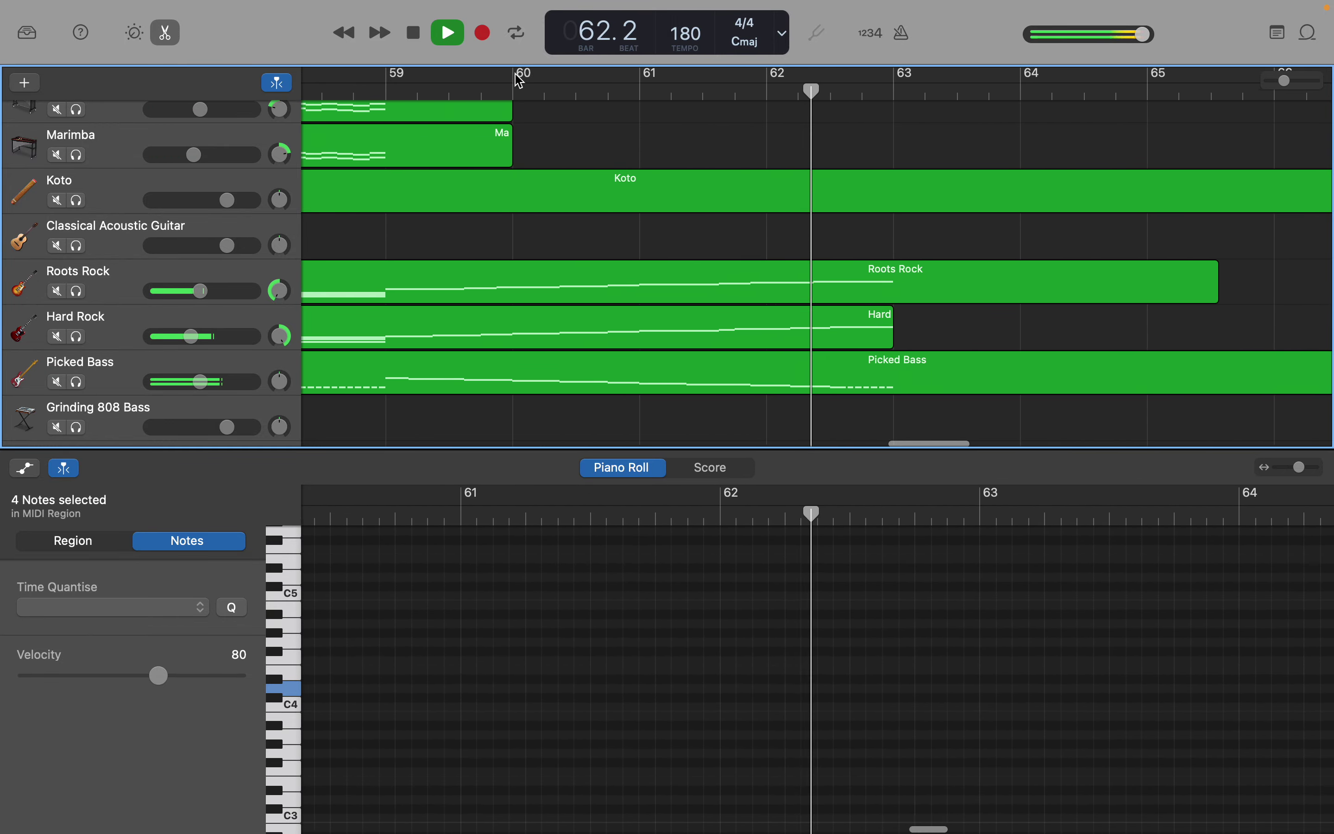
key("space")
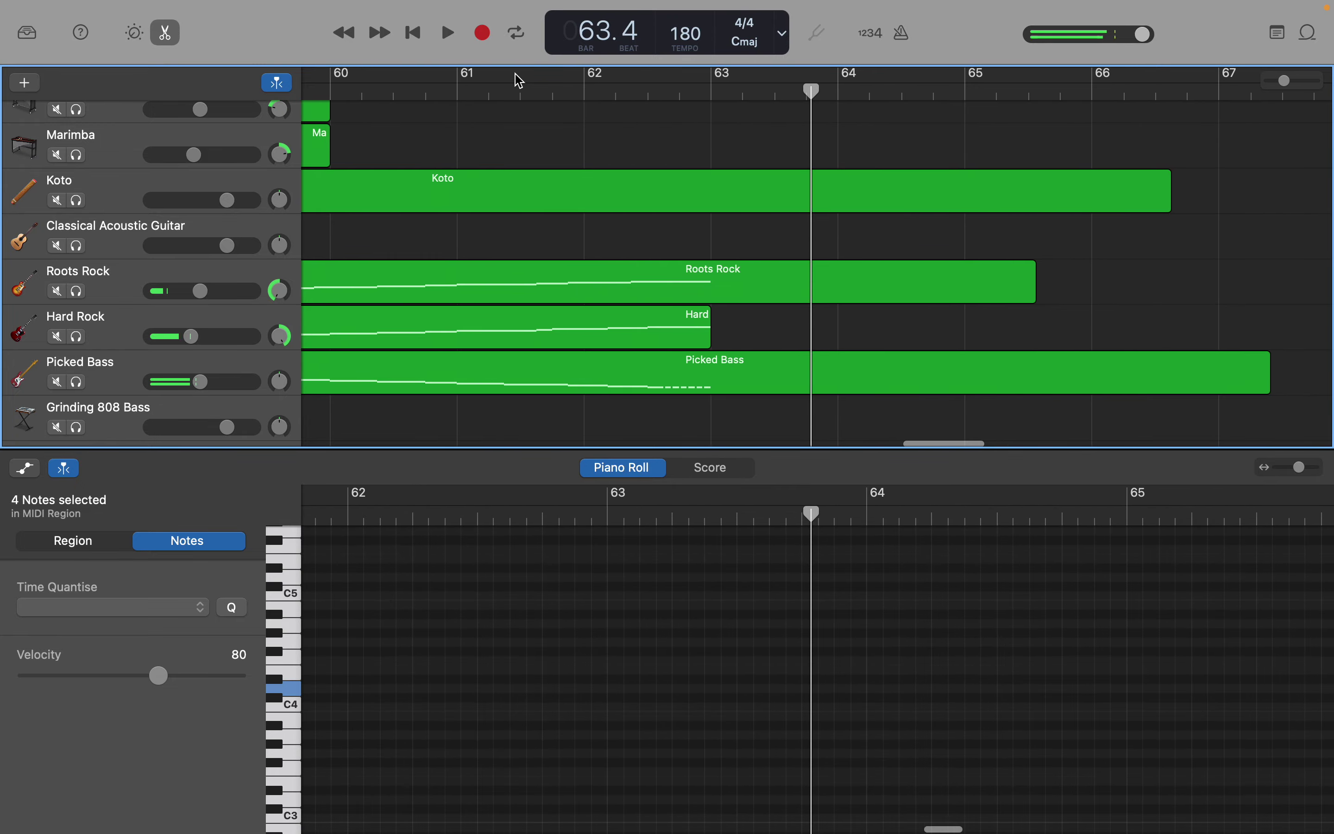
scroll(518, 80, "left", 10)
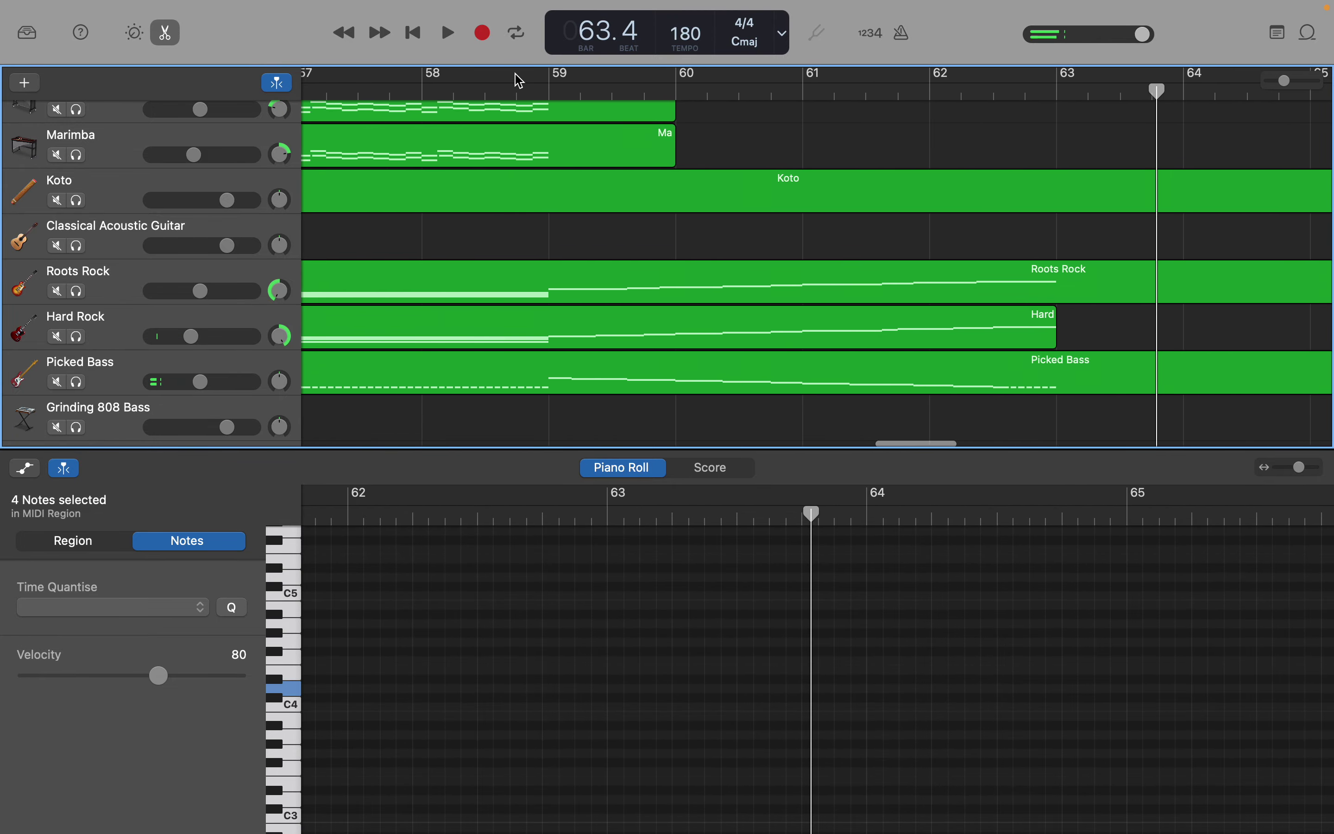
scroll(518, 80, "left", 3)
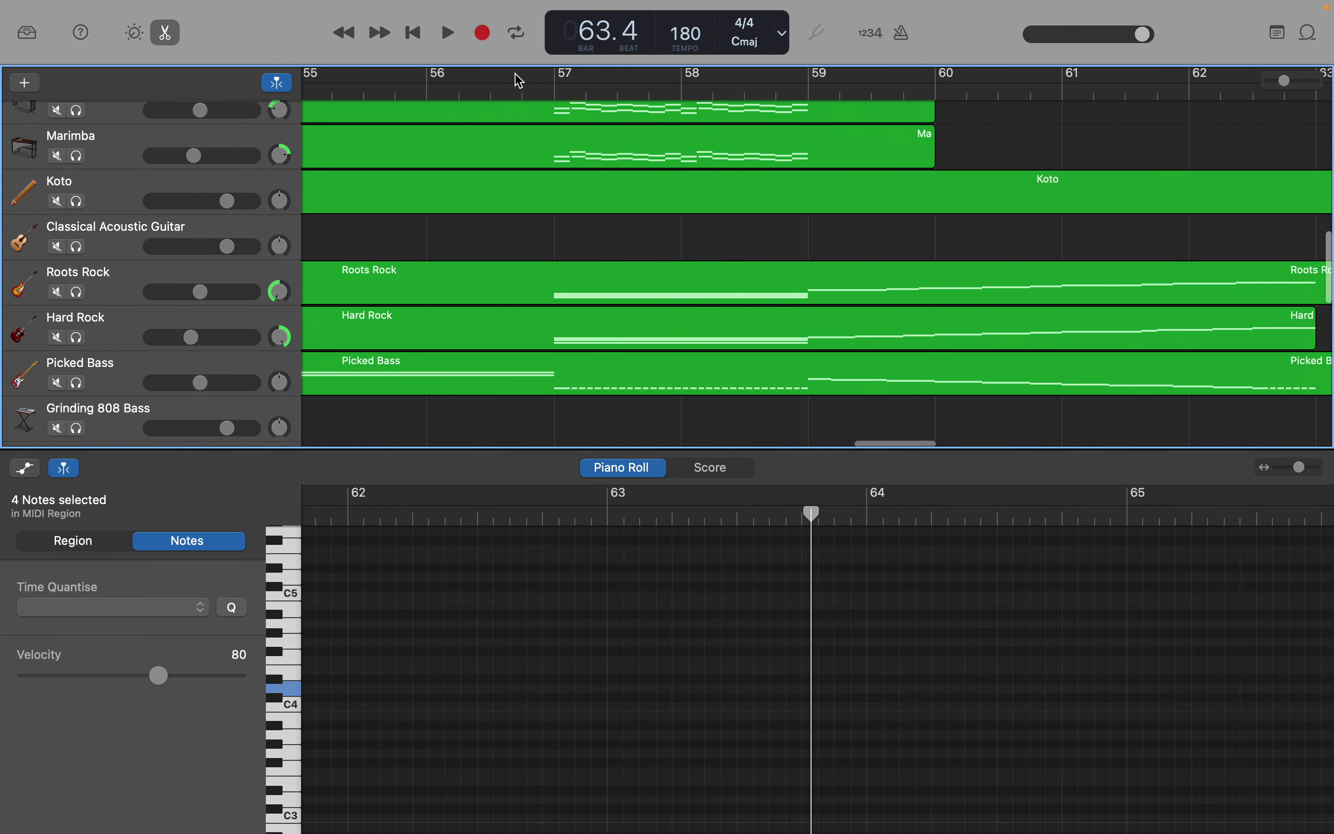
scroll(518, 80, "right", 8)
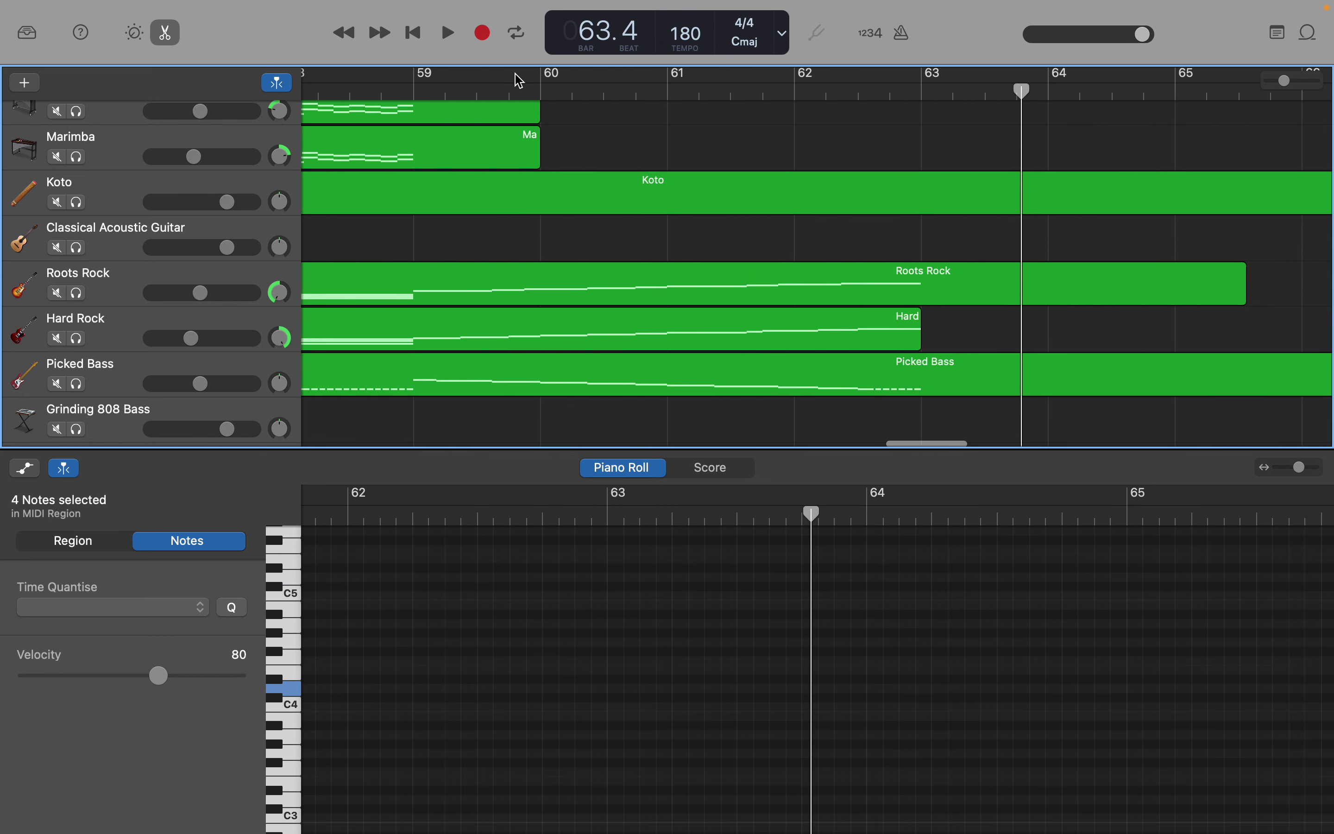
scroll(519, 80, "right", 5)
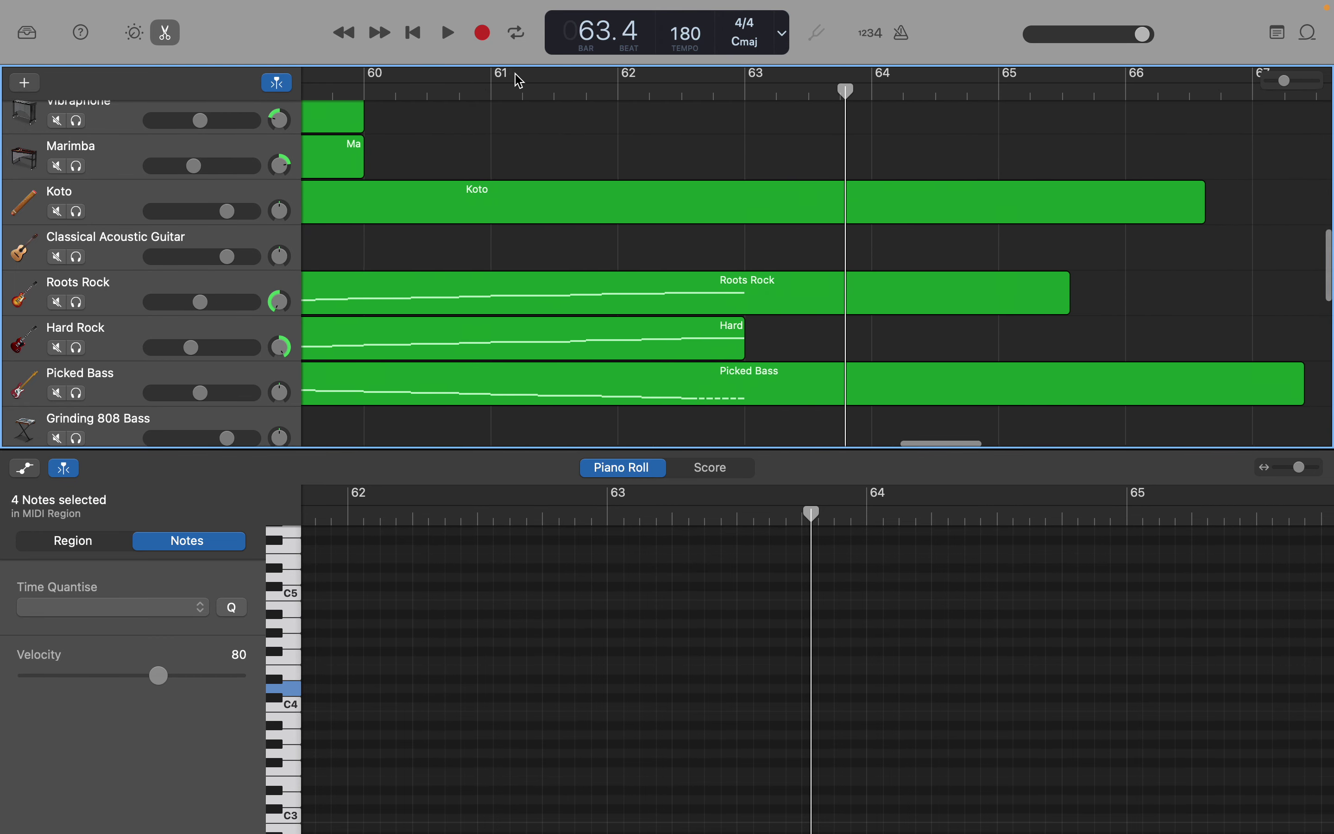
scroll(519, 81, "right", 2)
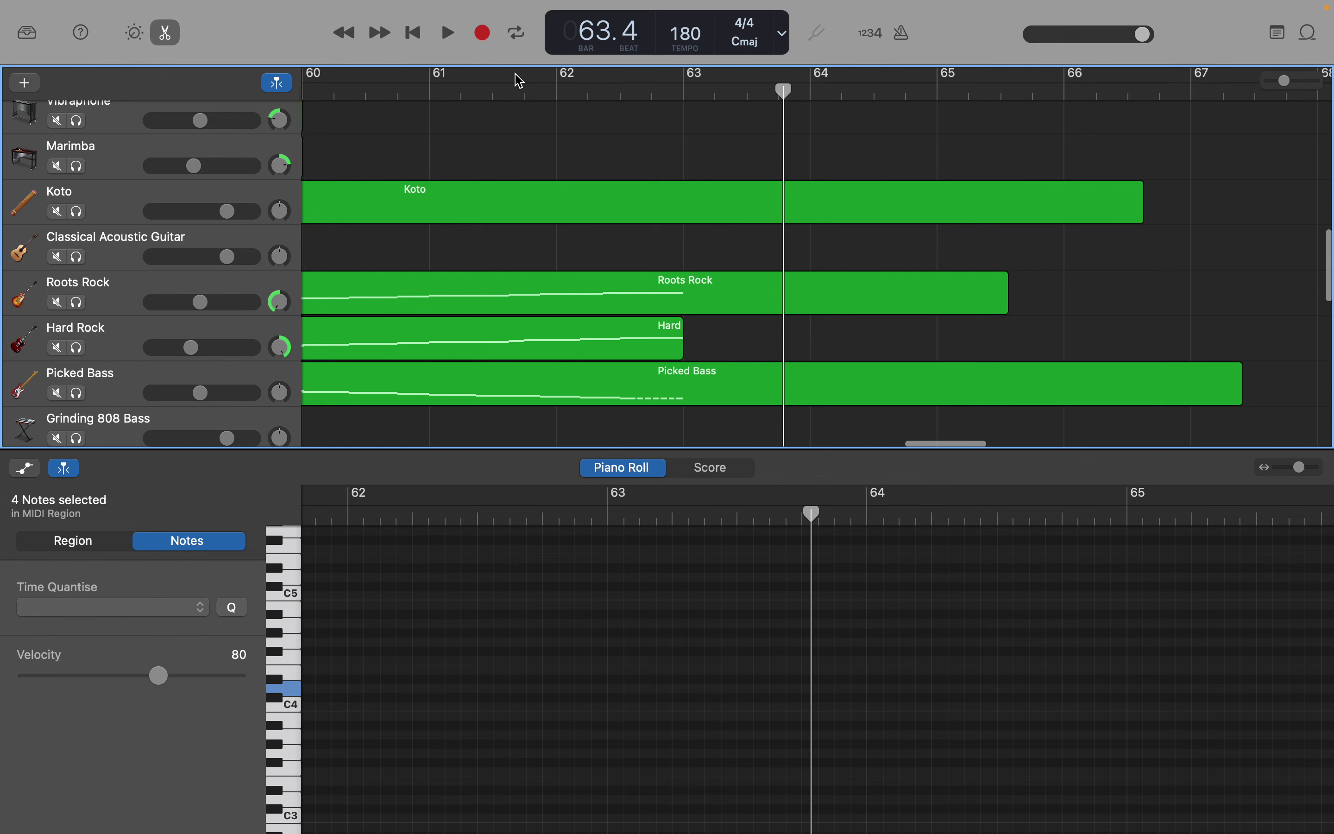
scroll(520, 81, "right", 1)
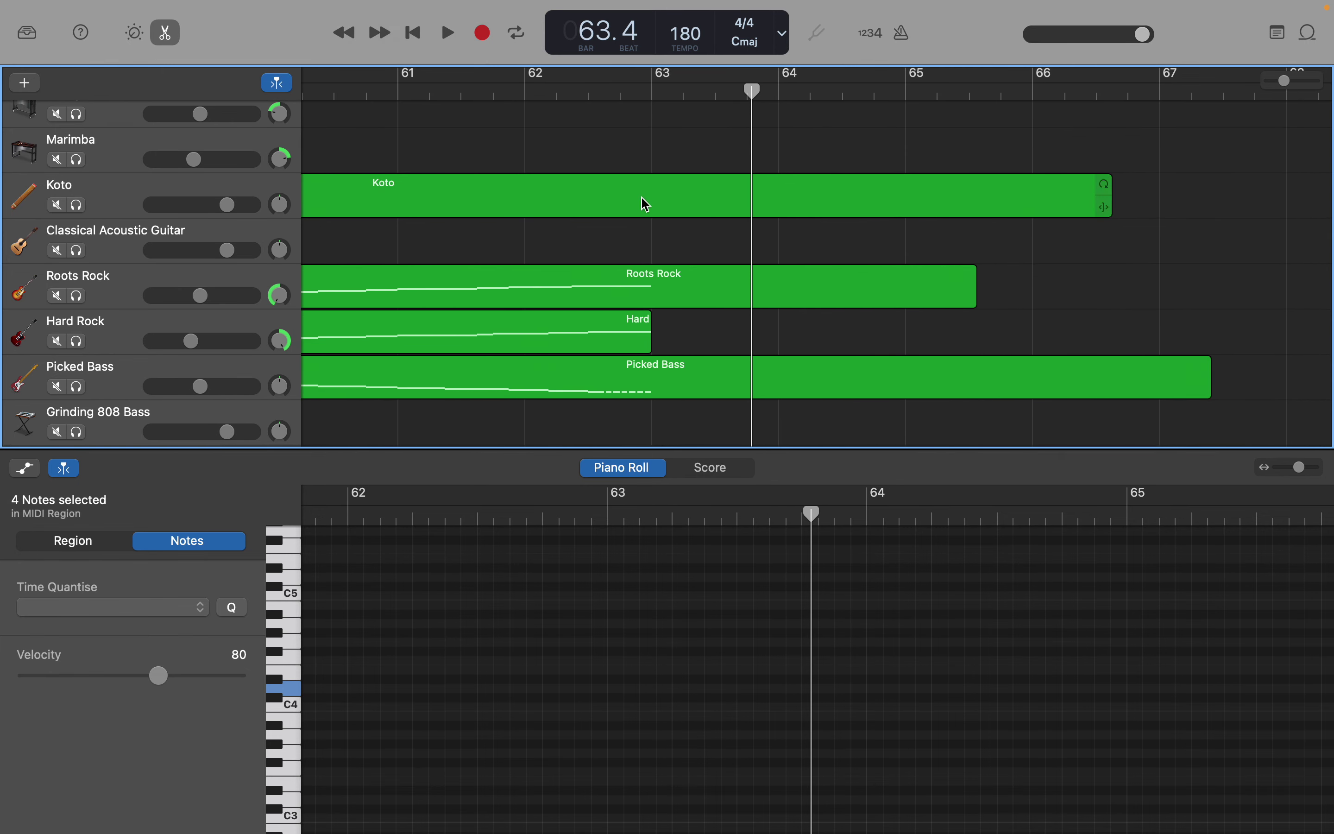